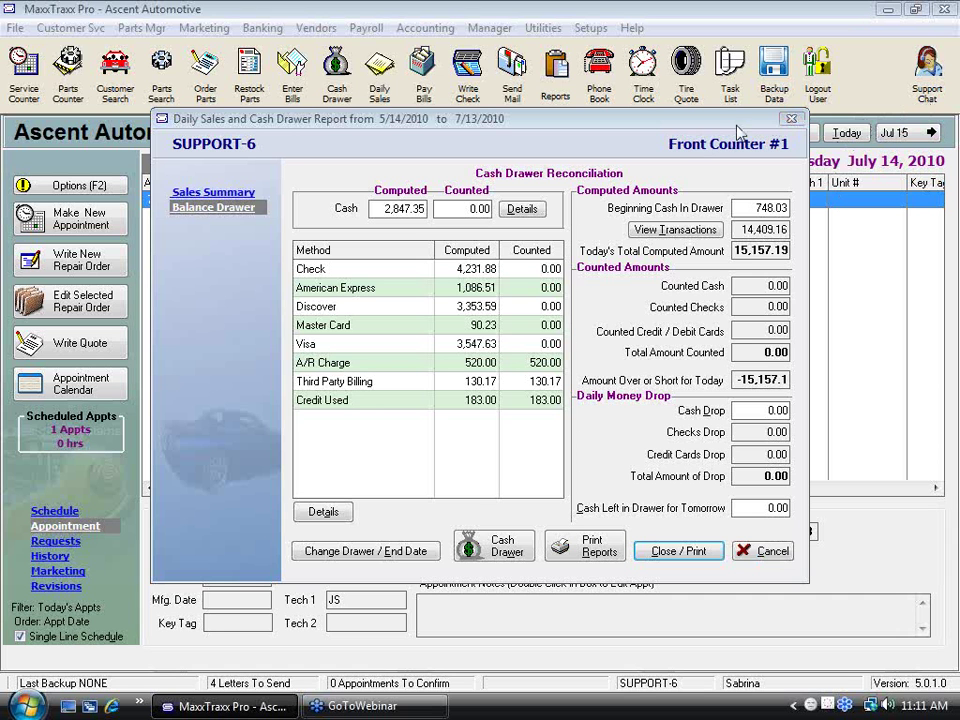
Step: Close the cash drawer report and view the chart of accounts for entering beginning general ledger balances dated 7/01/2010
click(791, 118)
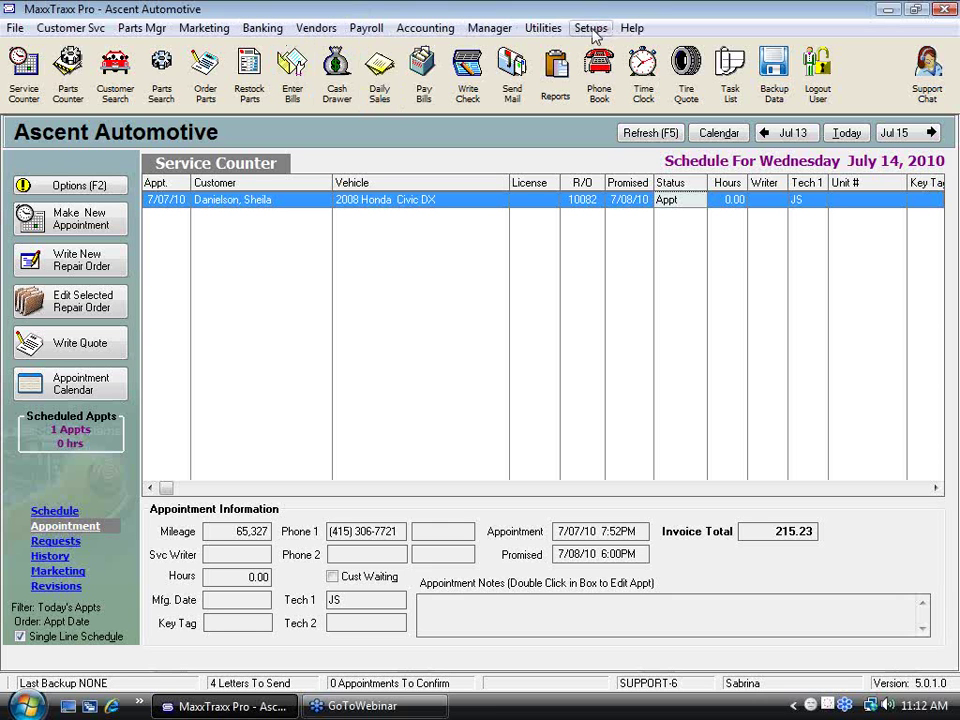
click(591, 30)
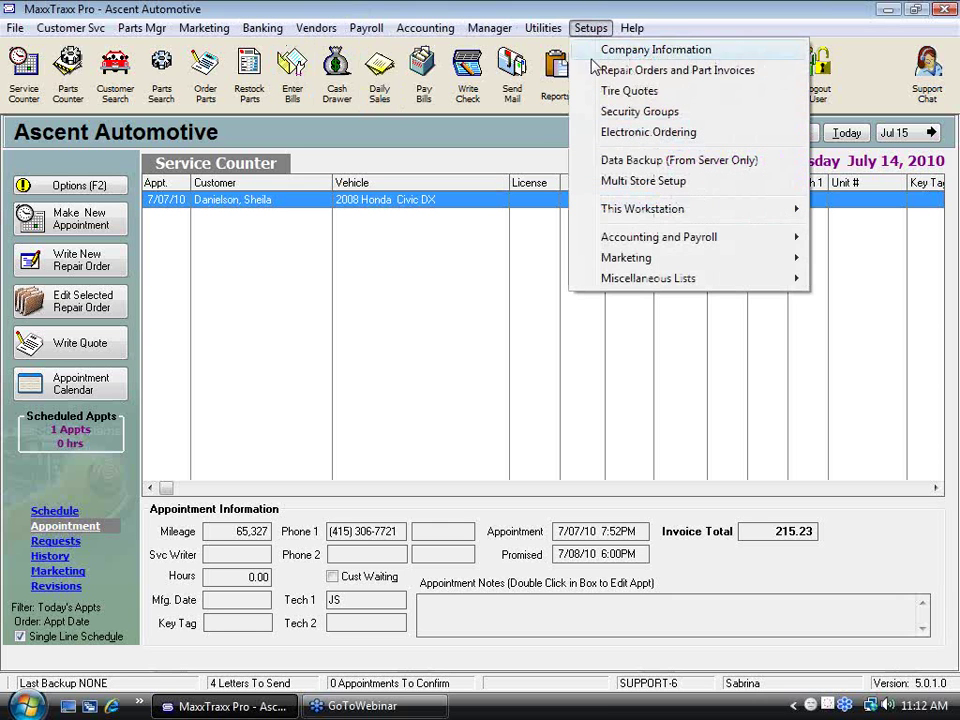
mouse_move(625, 240)
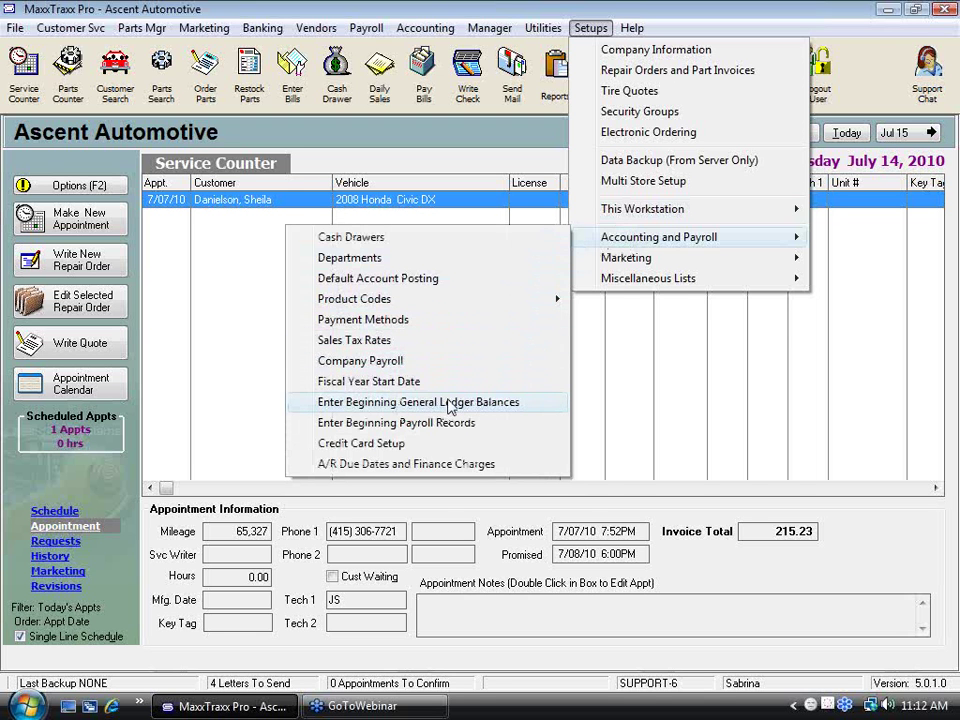
click(450, 403)
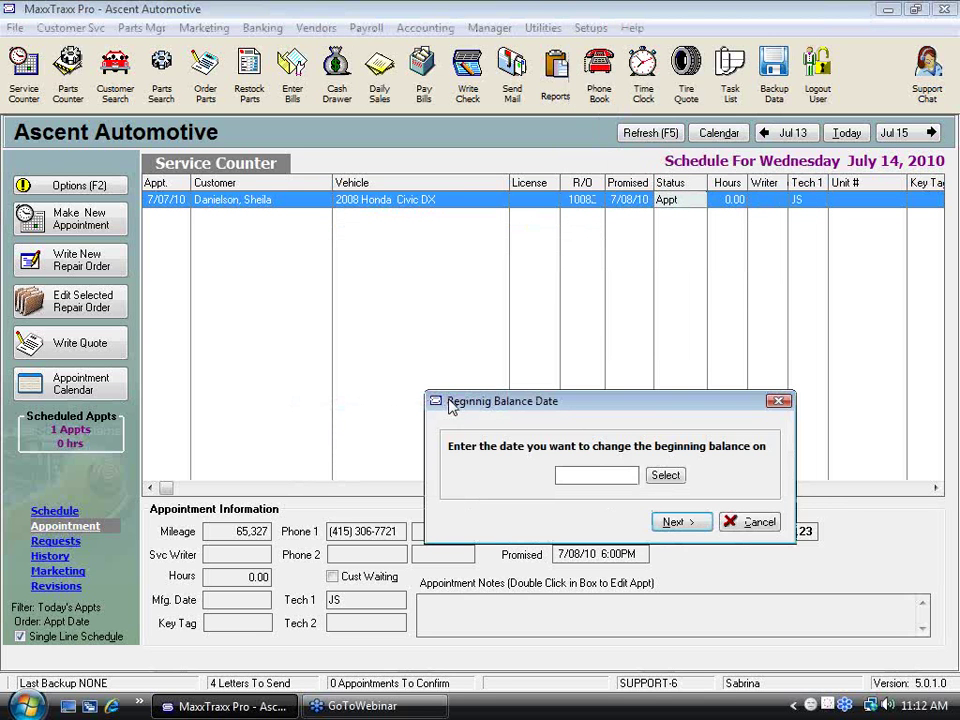
click(664, 476)
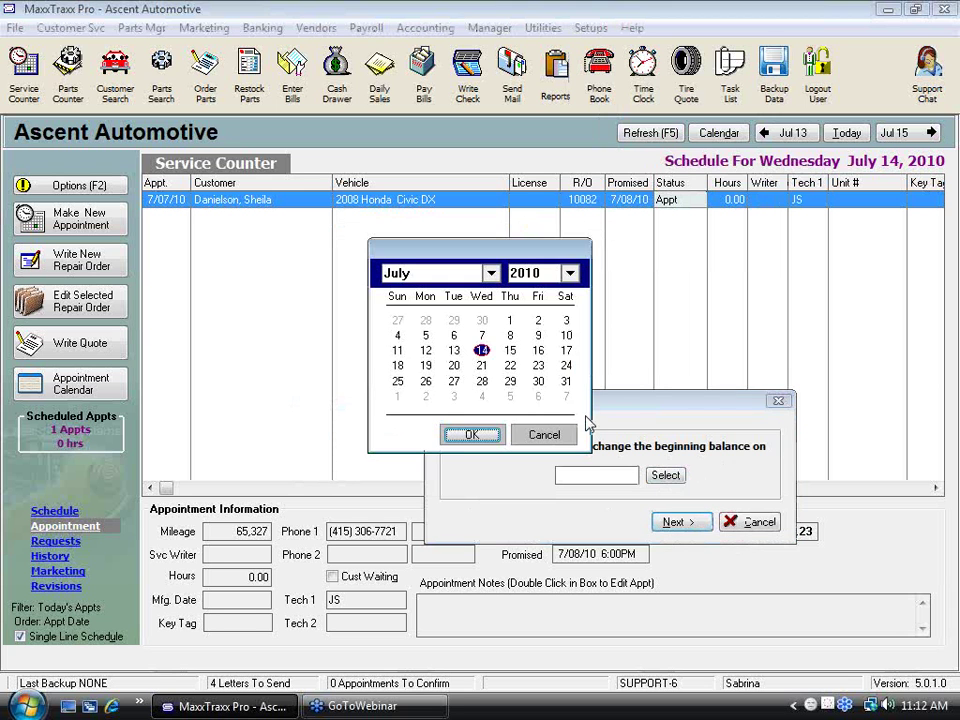
click(510, 321)
click(476, 435)
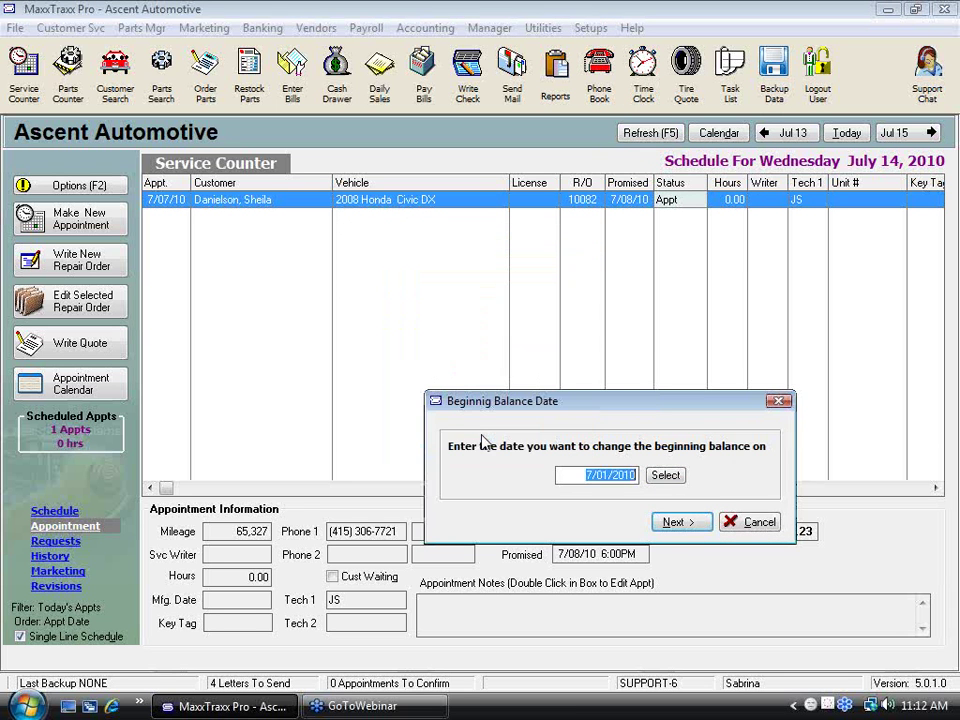
click(680, 527)
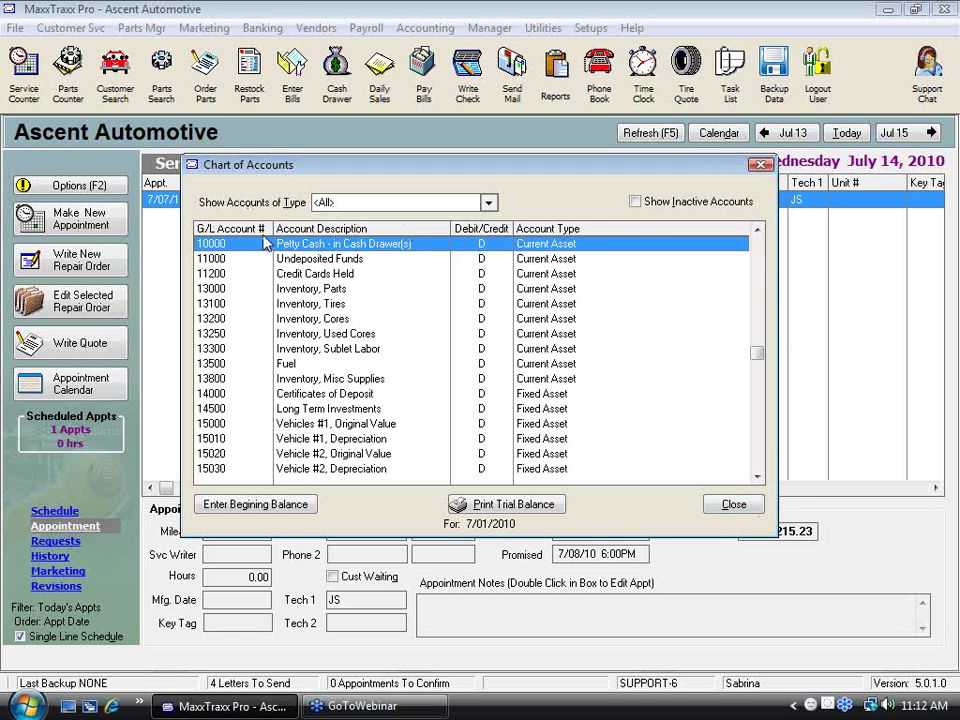
click(756, 506)
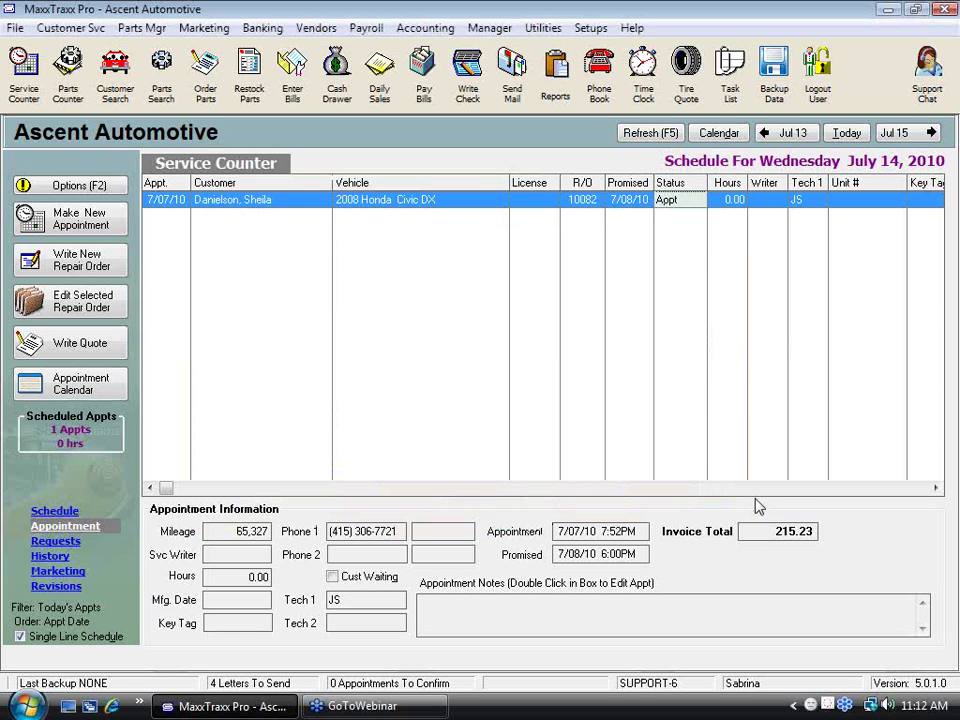
Step: Open the bank account reconciliation for Checking #3 and start adding an account adjustment
click(261, 29)
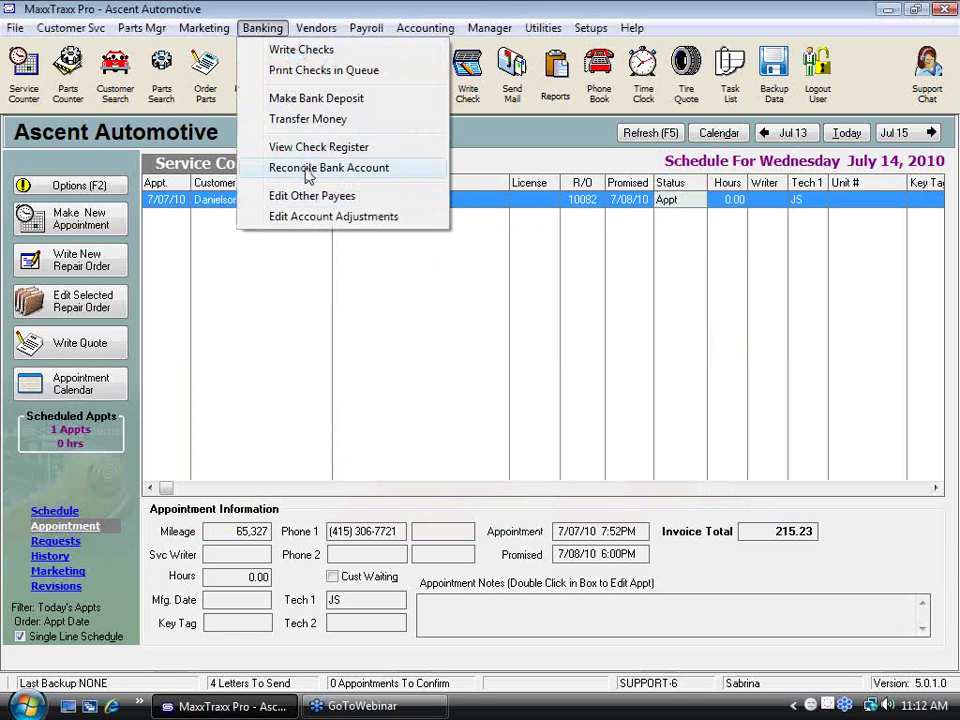
click(309, 168)
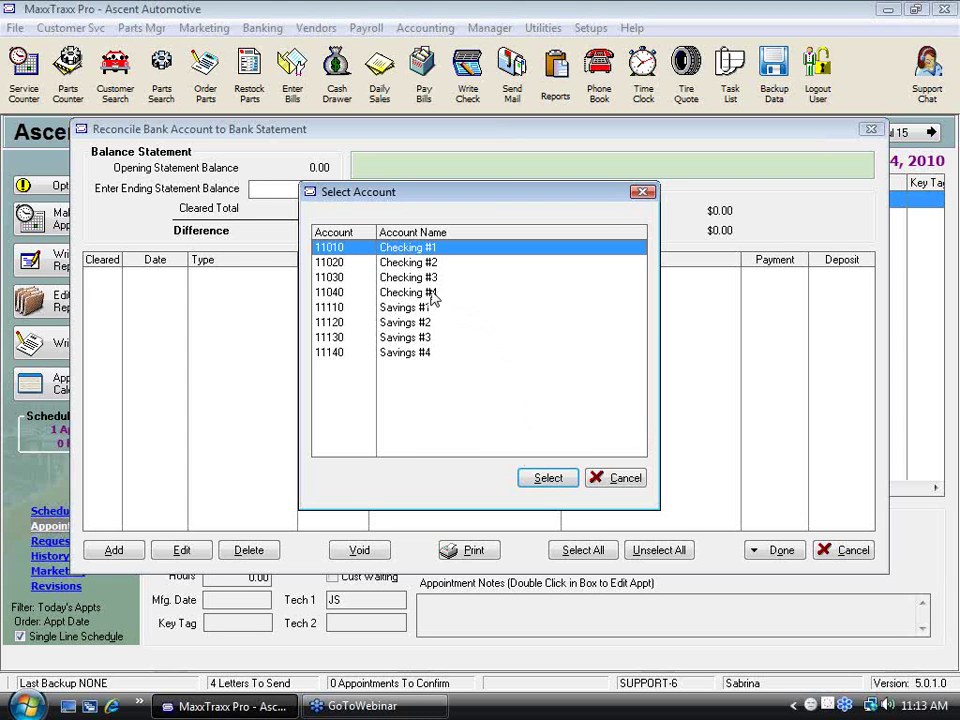
click(402, 280)
click(546, 478)
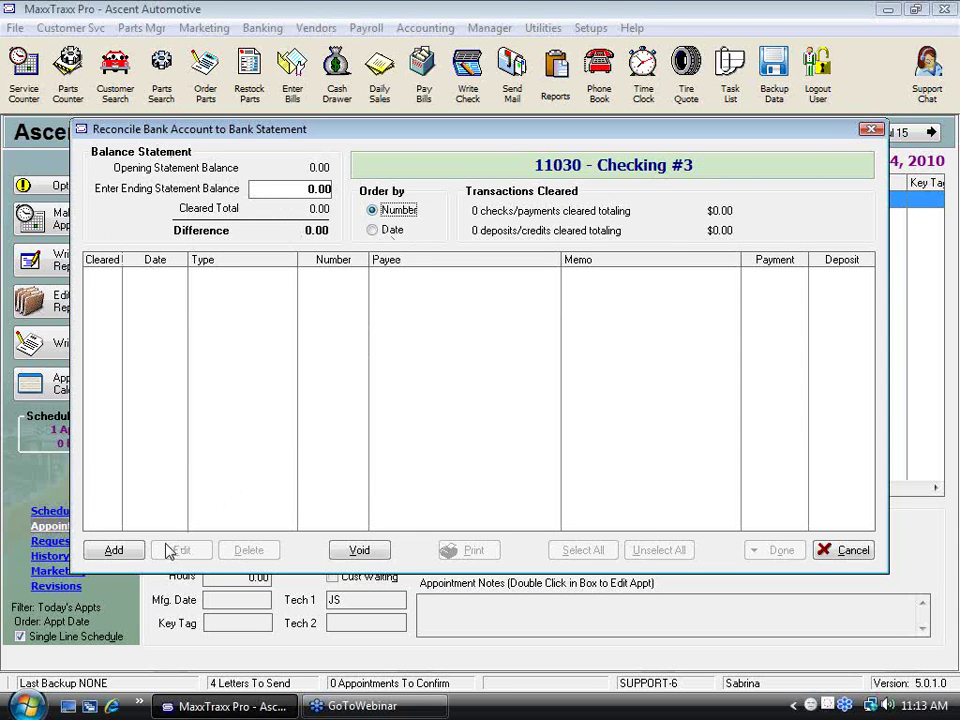
click(114, 551)
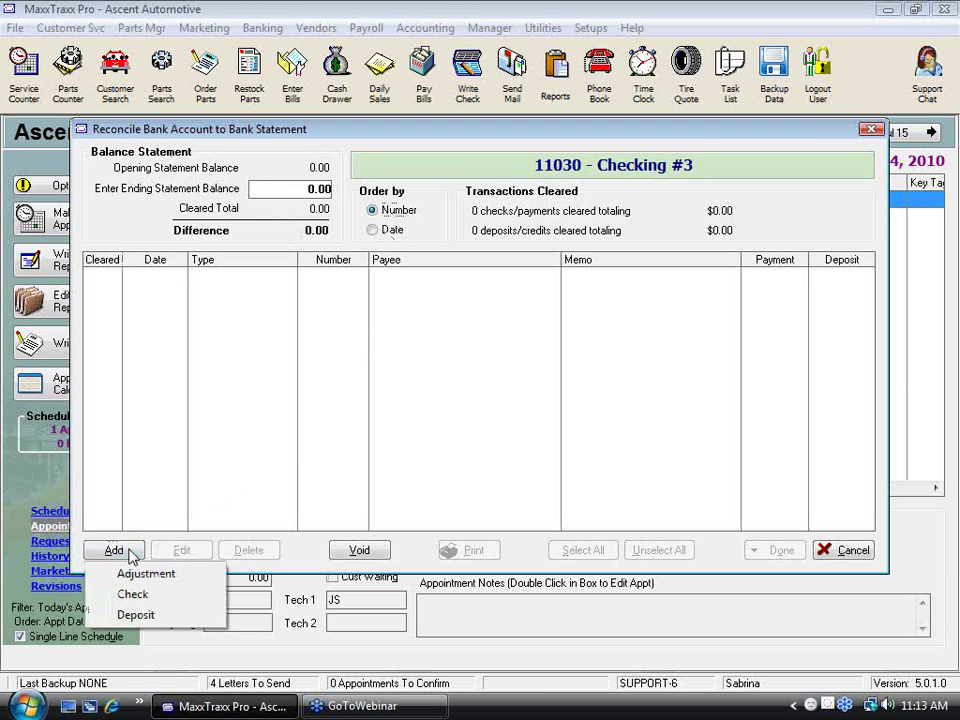
click(203, 578)
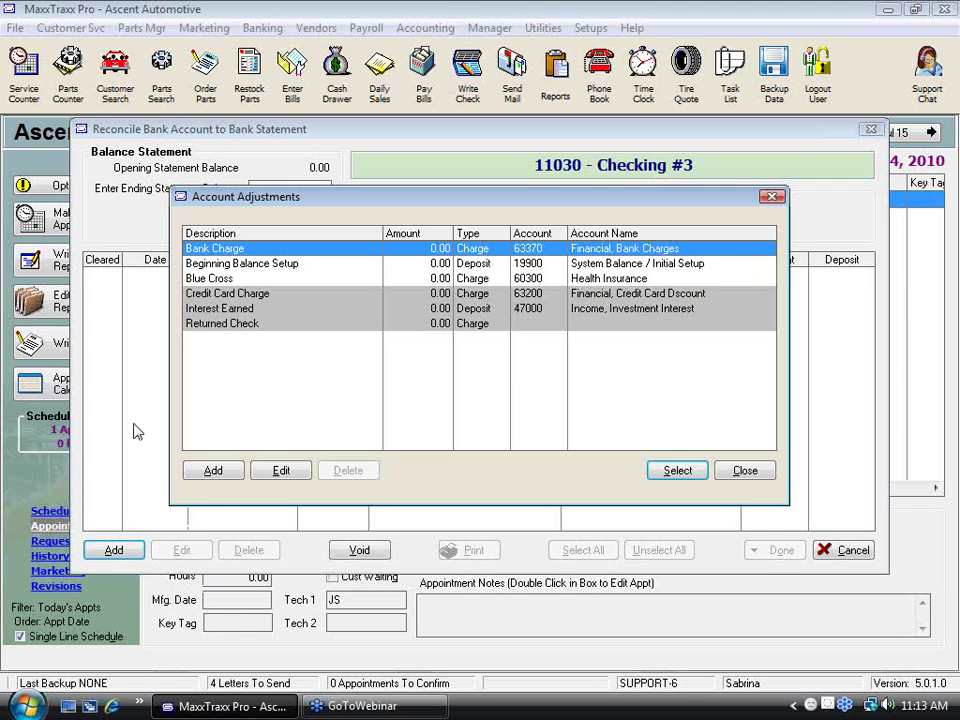
Step: Examine the available account adjustments and the blank form for a new adjustment, leaving the form without saving
click(263, 296)
click(253, 311)
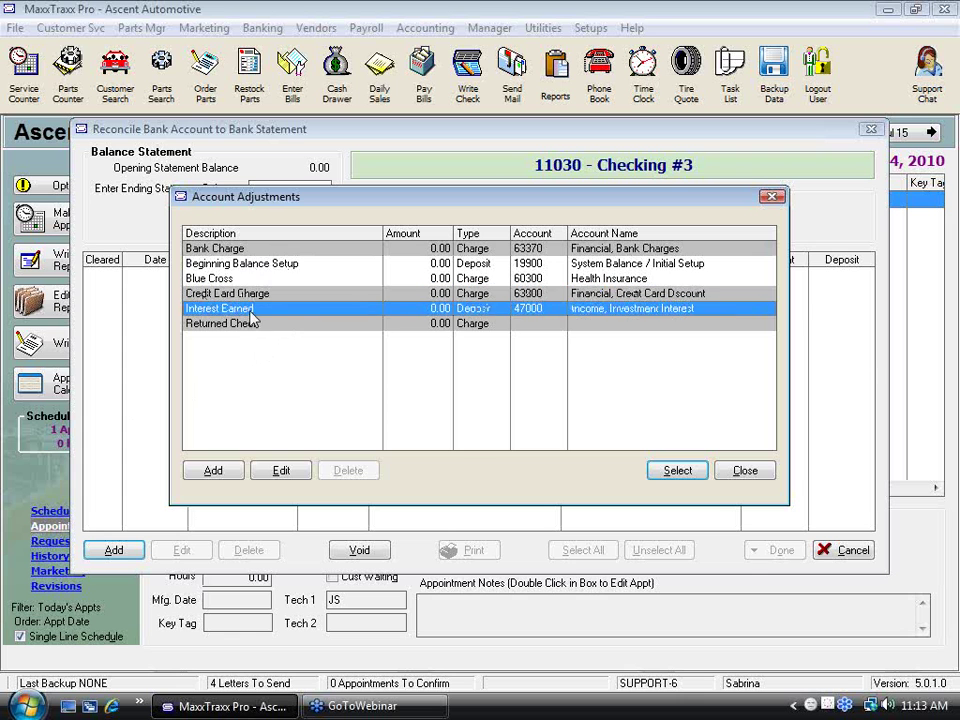
click(263, 323)
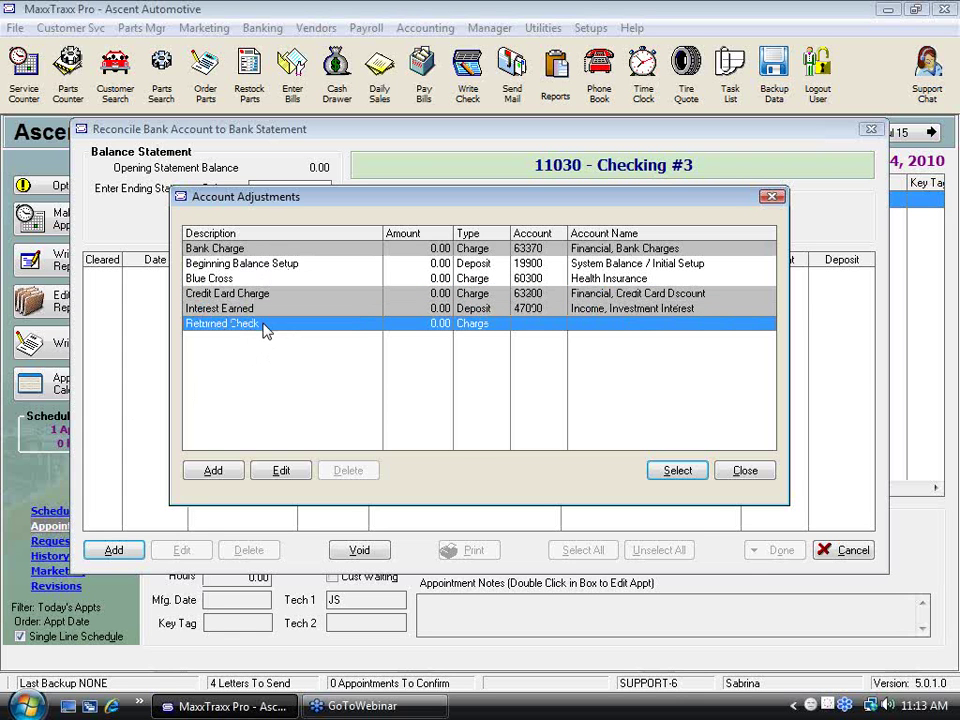
click(226, 474)
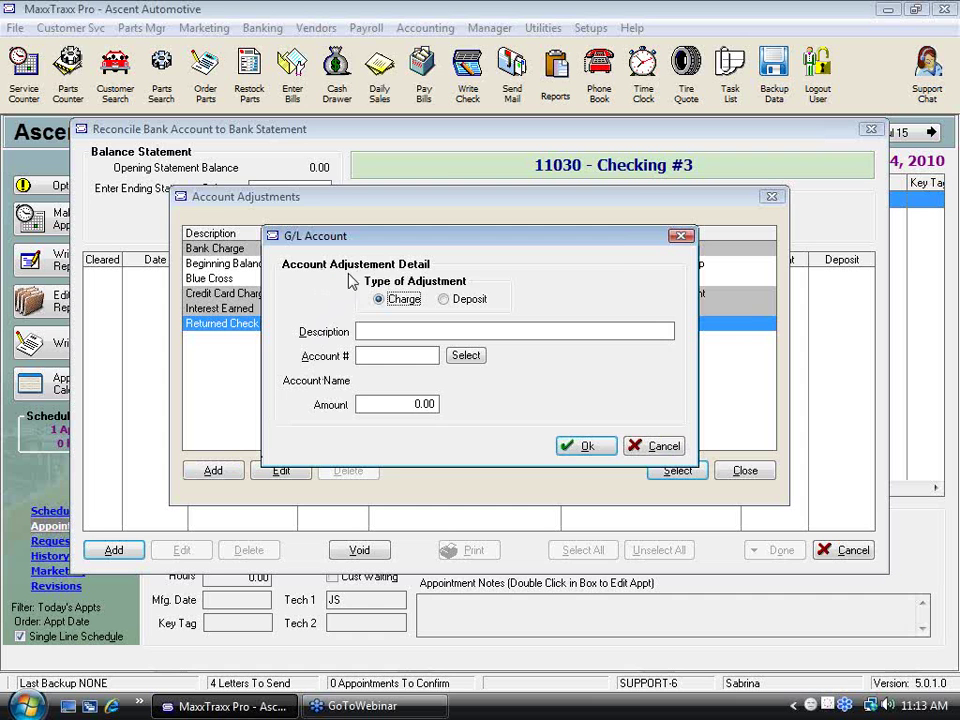
click(662, 447)
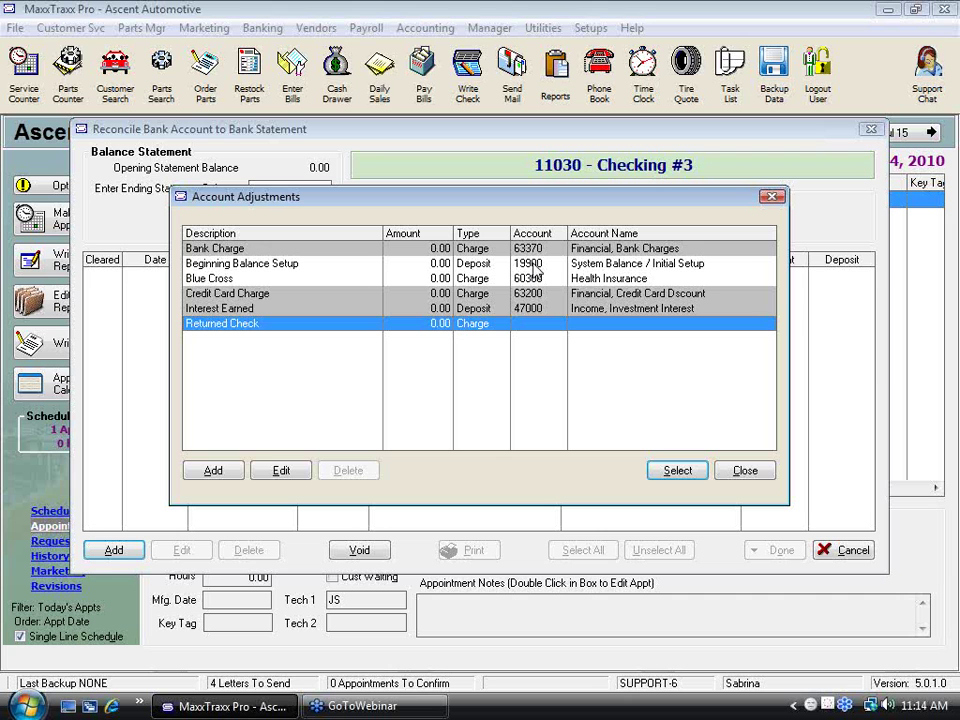
click(215, 279)
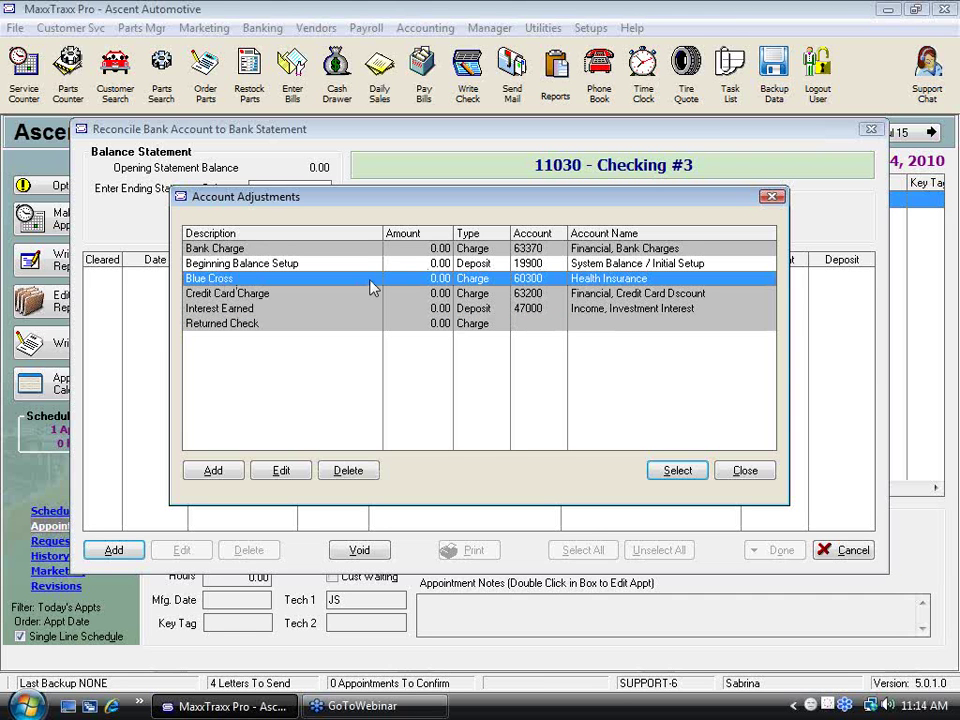
click(279, 293)
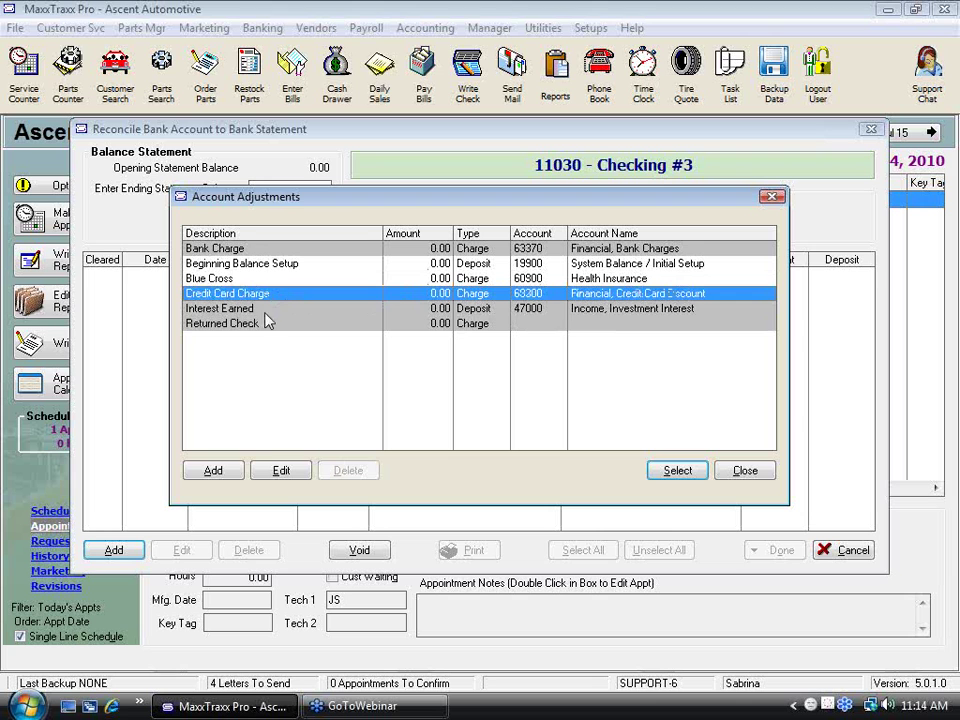
click(277, 310)
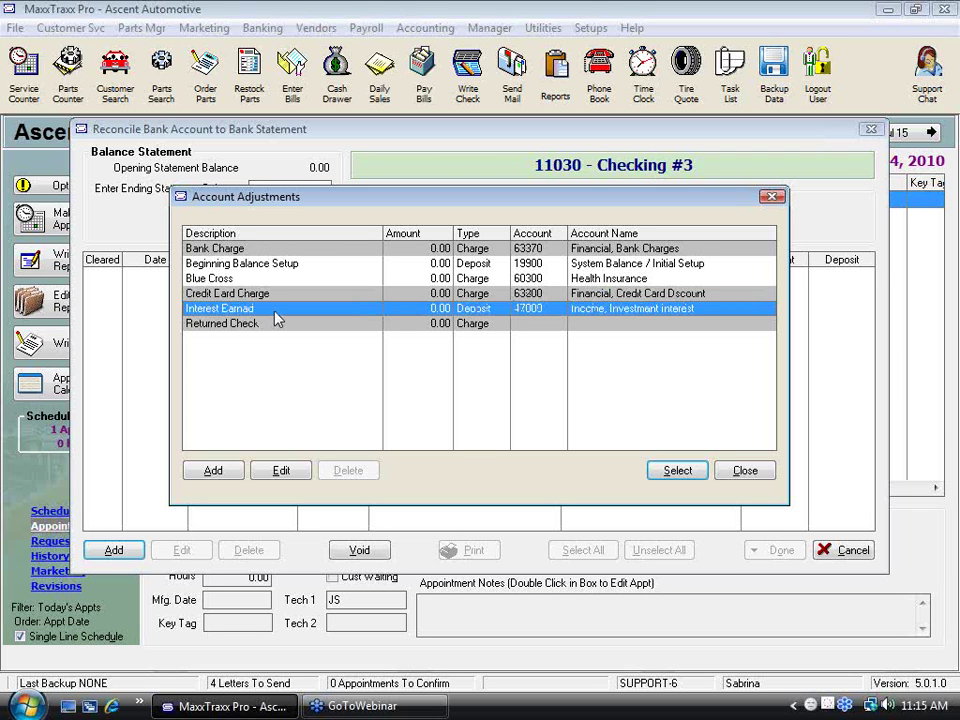
Step: Choose the Beginning Balance Setup adjustment and set its date to 6/30/2010
click(254, 266)
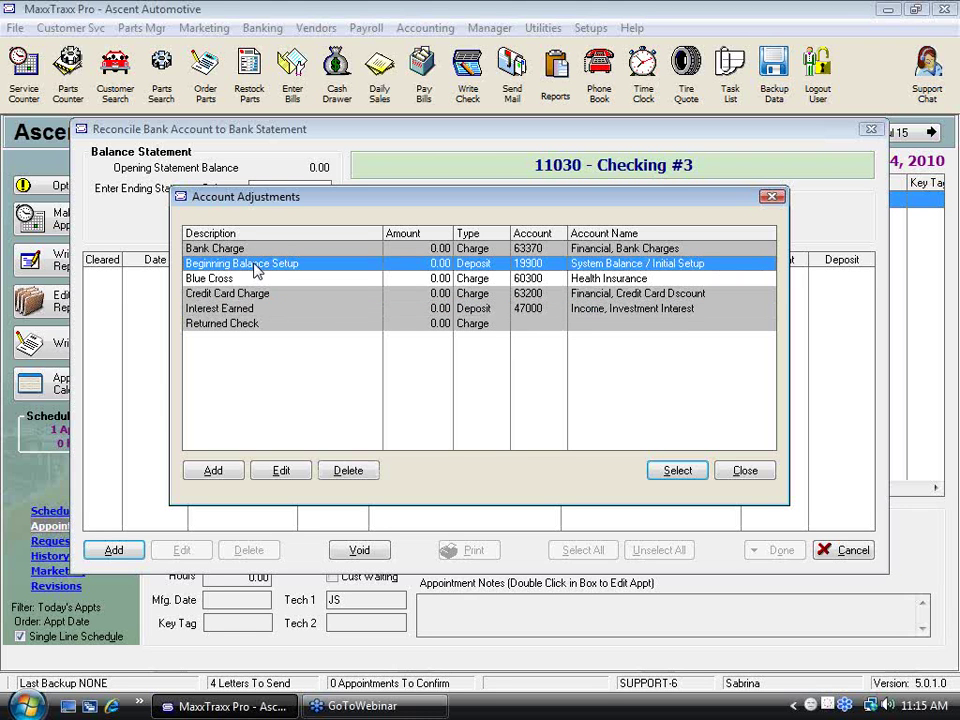
double_click(341, 265)
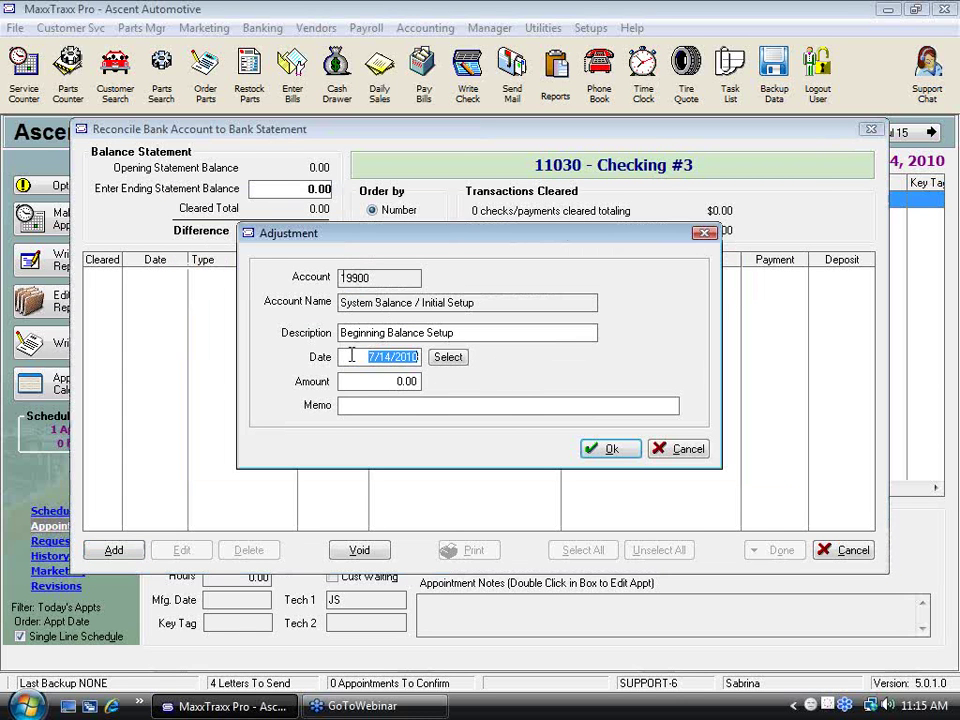
click(440, 359)
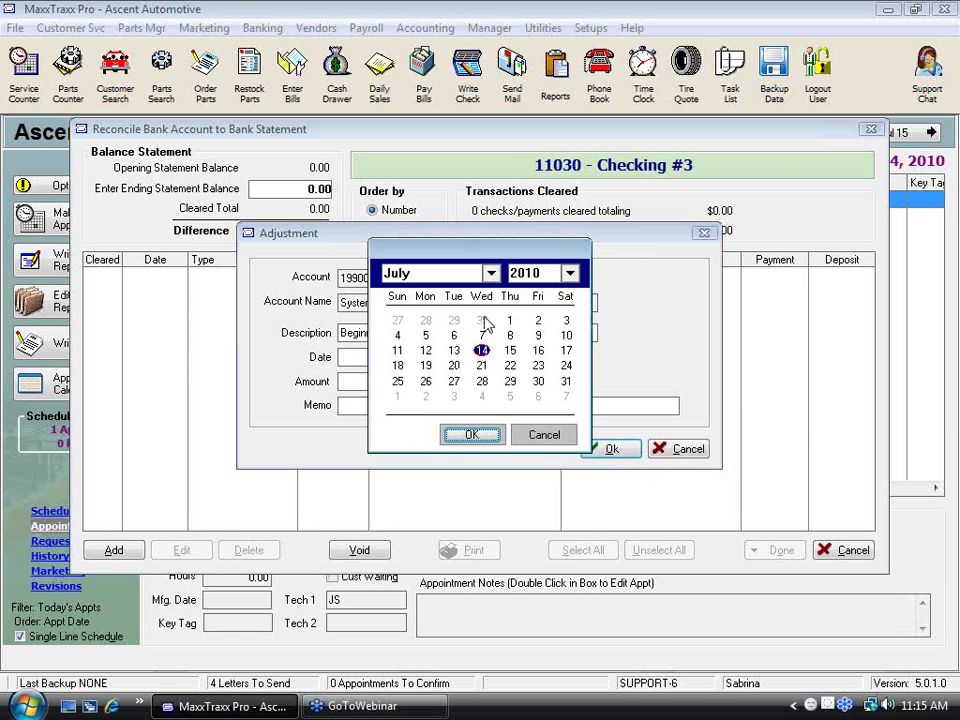
click(481, 320)
click(478, 439)
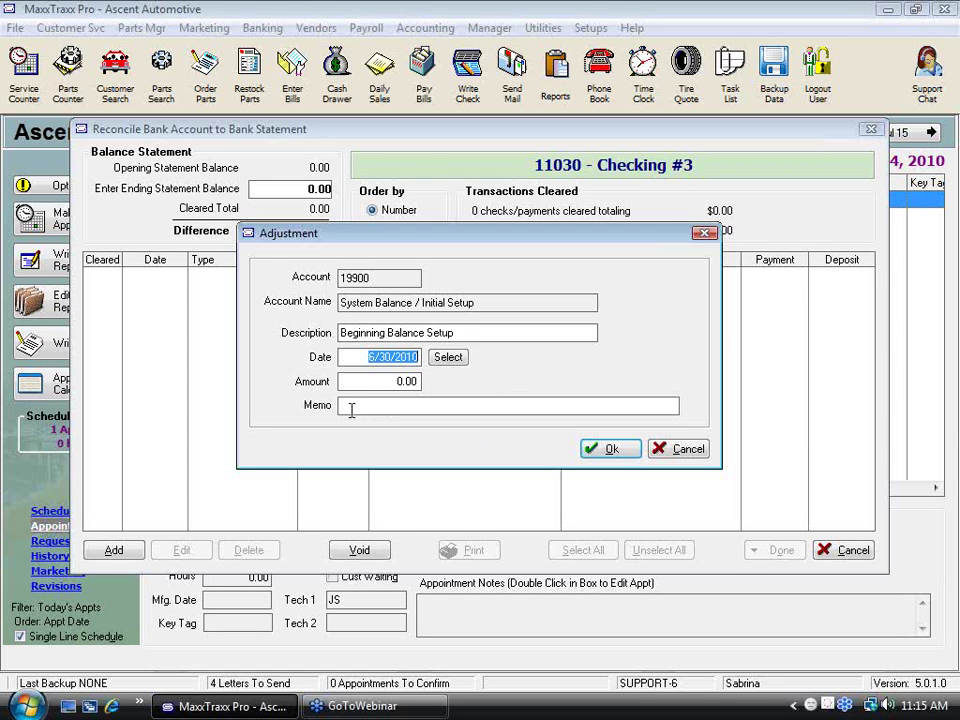
Step: Set the amount of the Beginning Balance Setup adjustment to 5,000.00
text(8)
key(Tab)
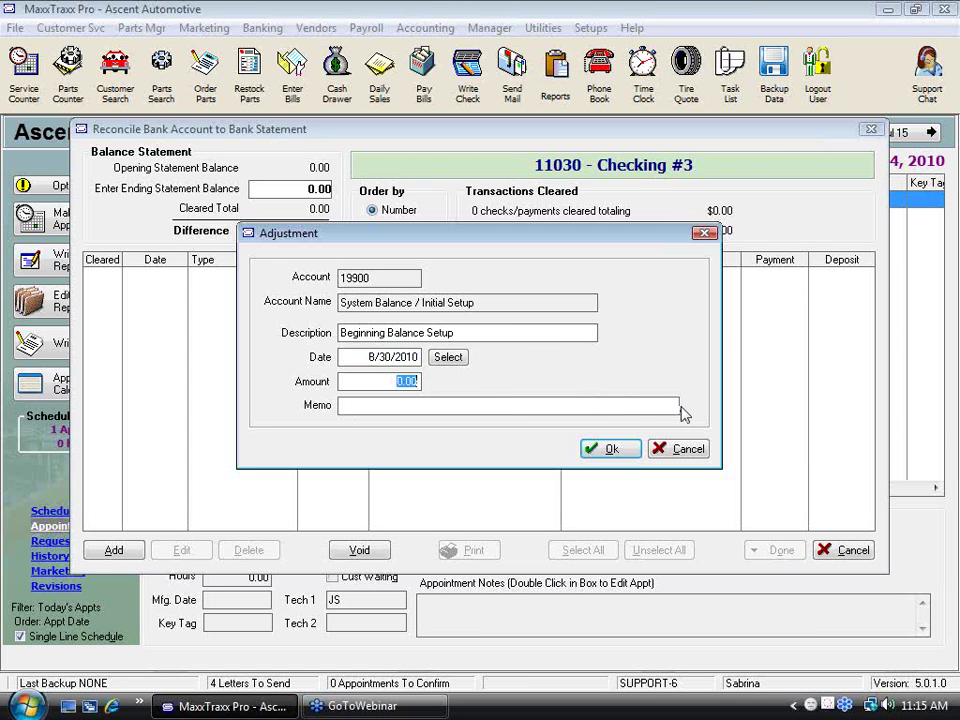
text(5000)
key(Tab)
drag(366, 357, 439, 358)
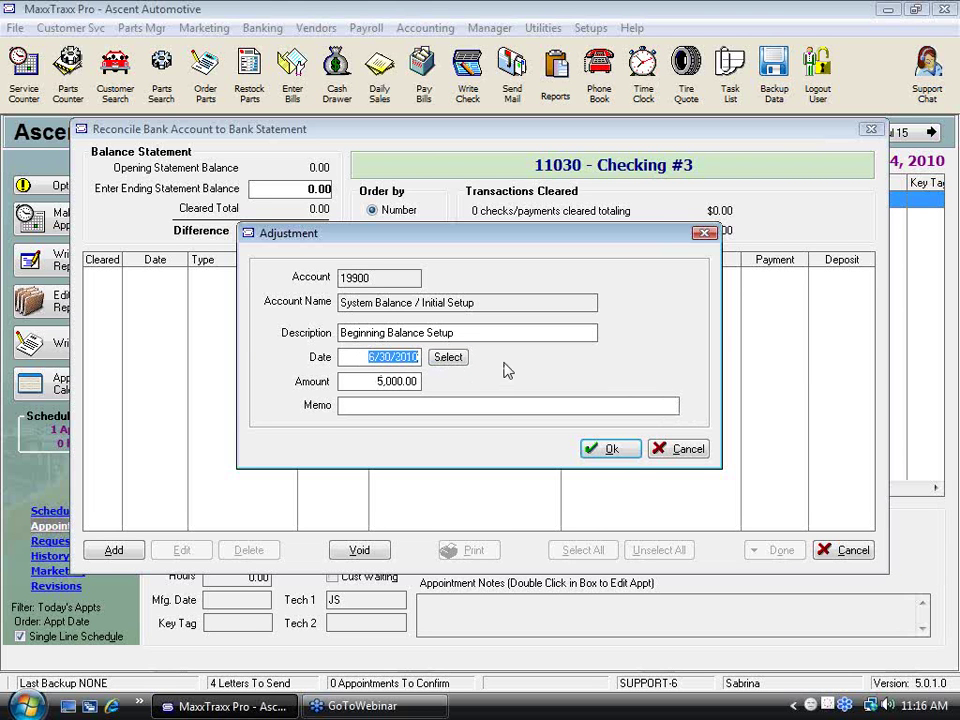
text(8/30/2010)
key(Tab)
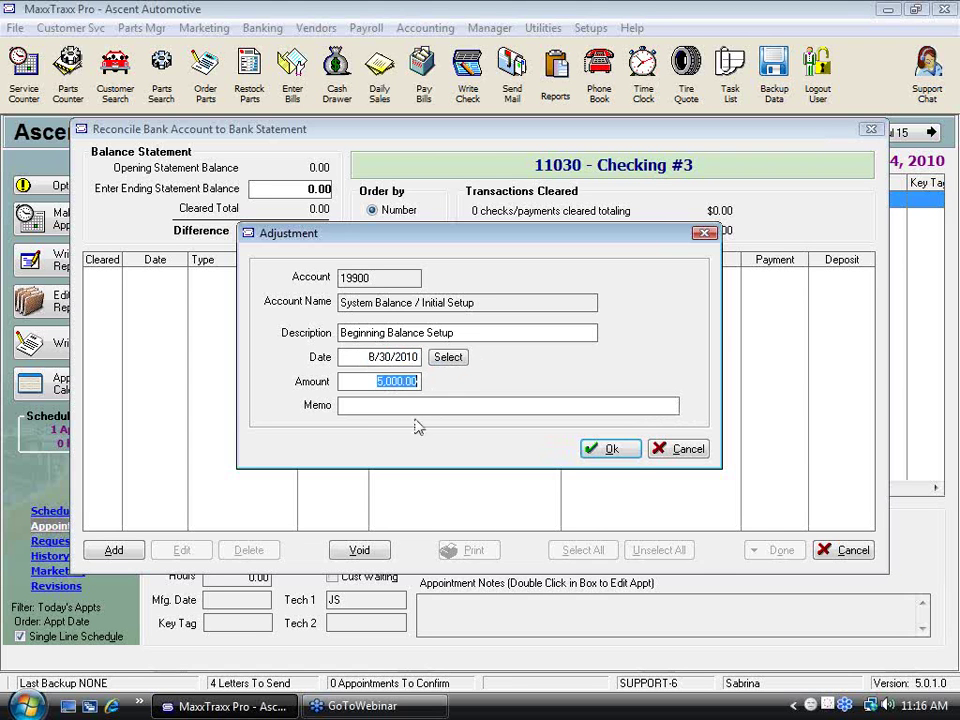
Step: Enter the memo "Beginning balance from online banking" and save the adjustment
click(418, 406)
text(Begin)
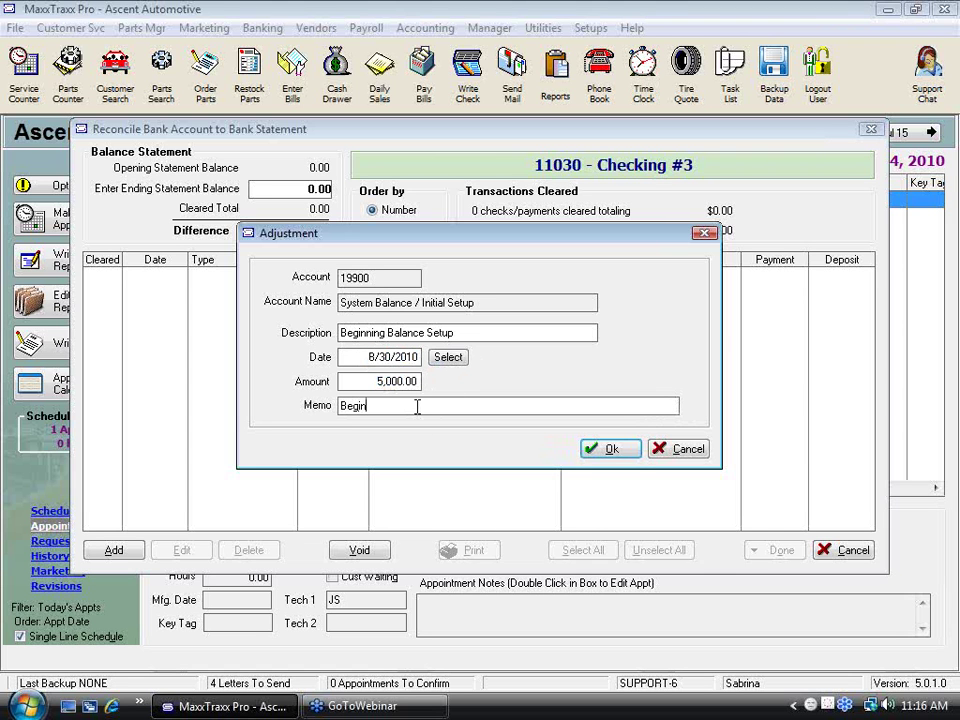
text(ning balance from onlin)
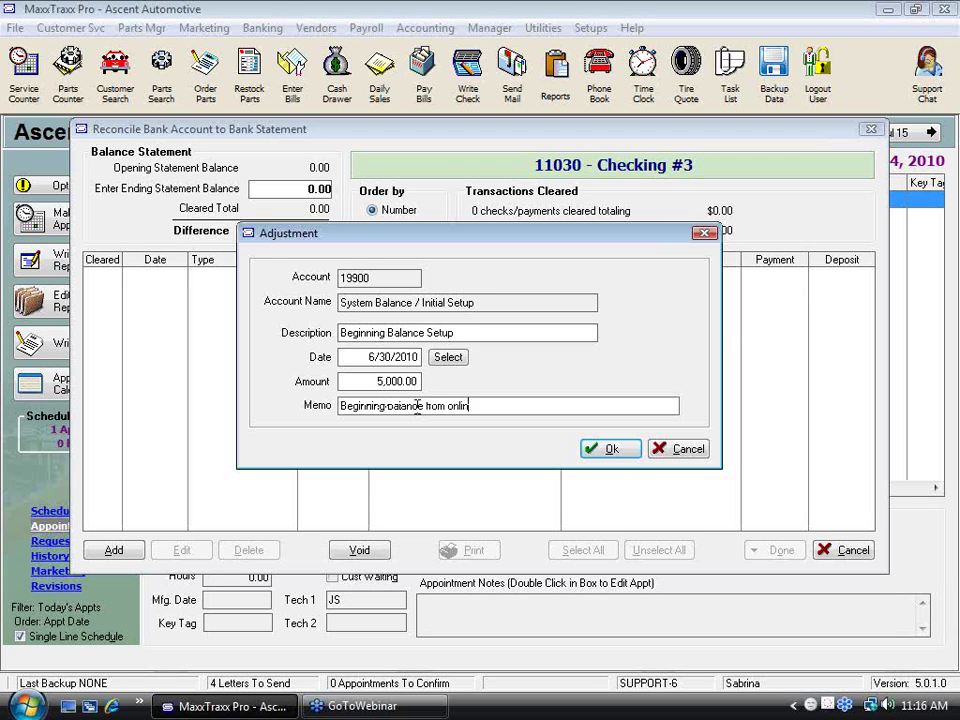
text(e tanking)
click(610, 450)
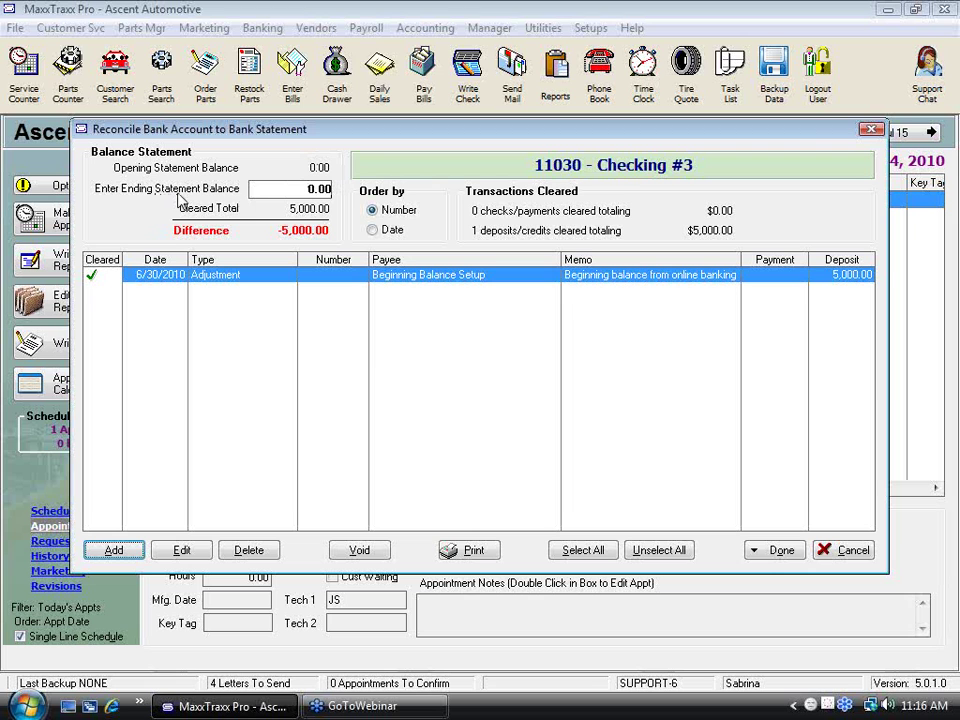
Step: Set the ending statement balance of the reconciliation to 5,000.00
click(287, 190)
text(5000)
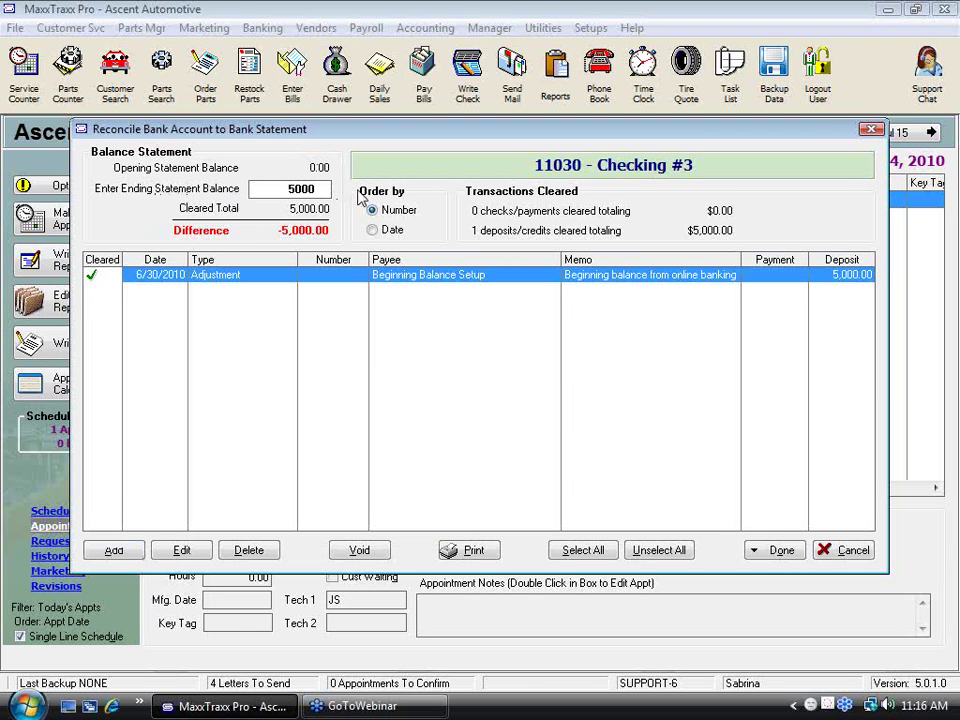
key(Tab)
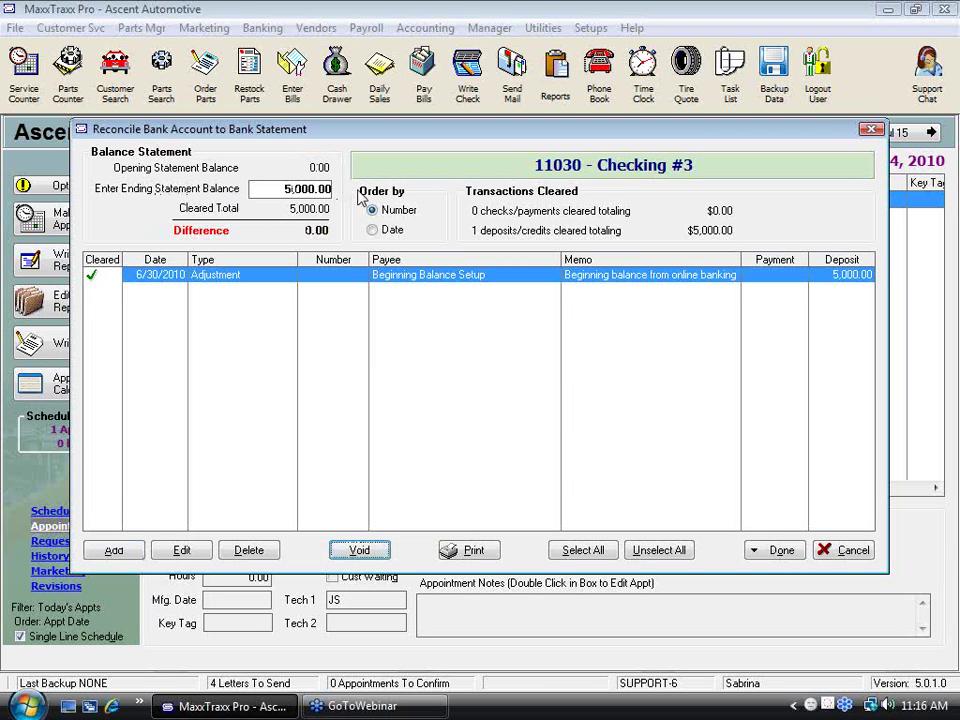
Step: Remove the cleared mark from the Beginning Balance Setup adjustment, and mark it as cleared again
click(290, 189)
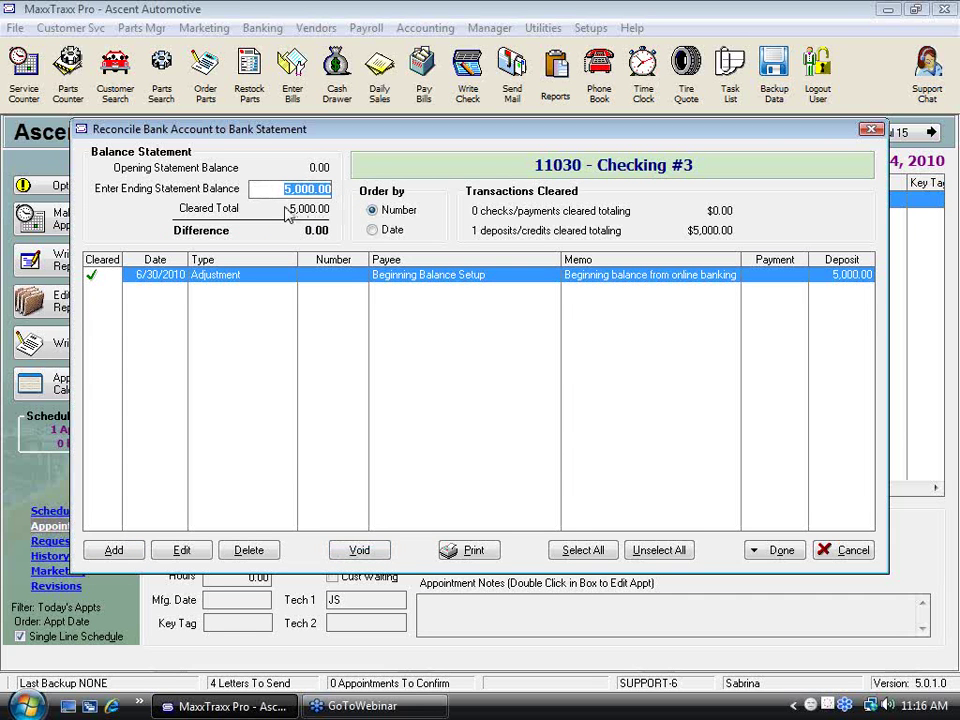
click(92, 278)
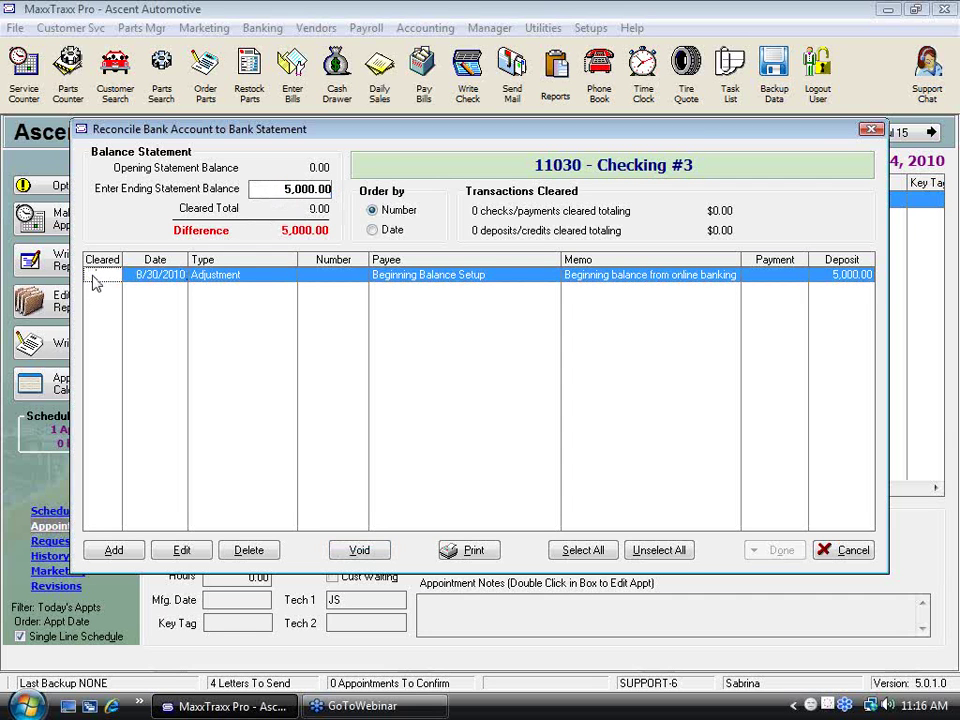
click(92, 278)
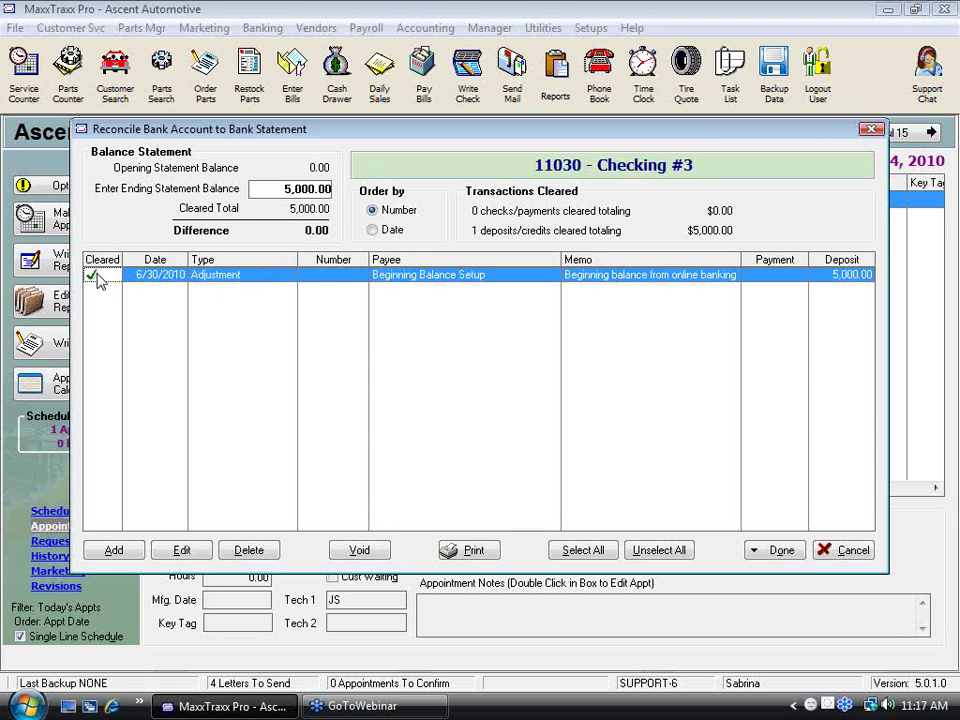
Step: Save and post the Checking #3 reconciliation with a statement closing date of 6/30/2010, and review its report
click(780, 553)
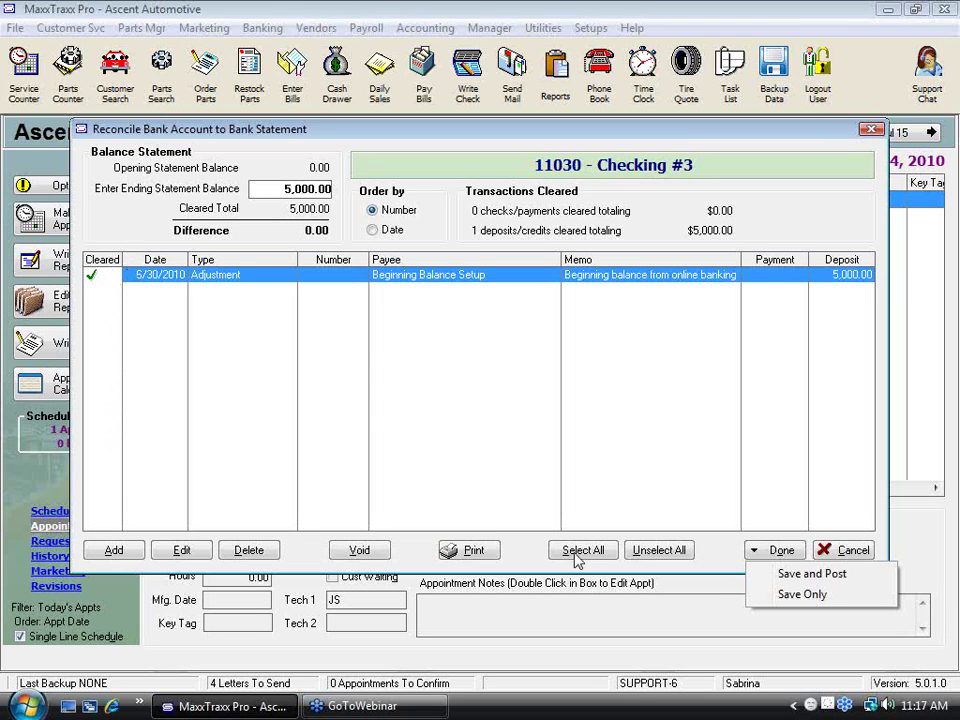
click(815, 577)
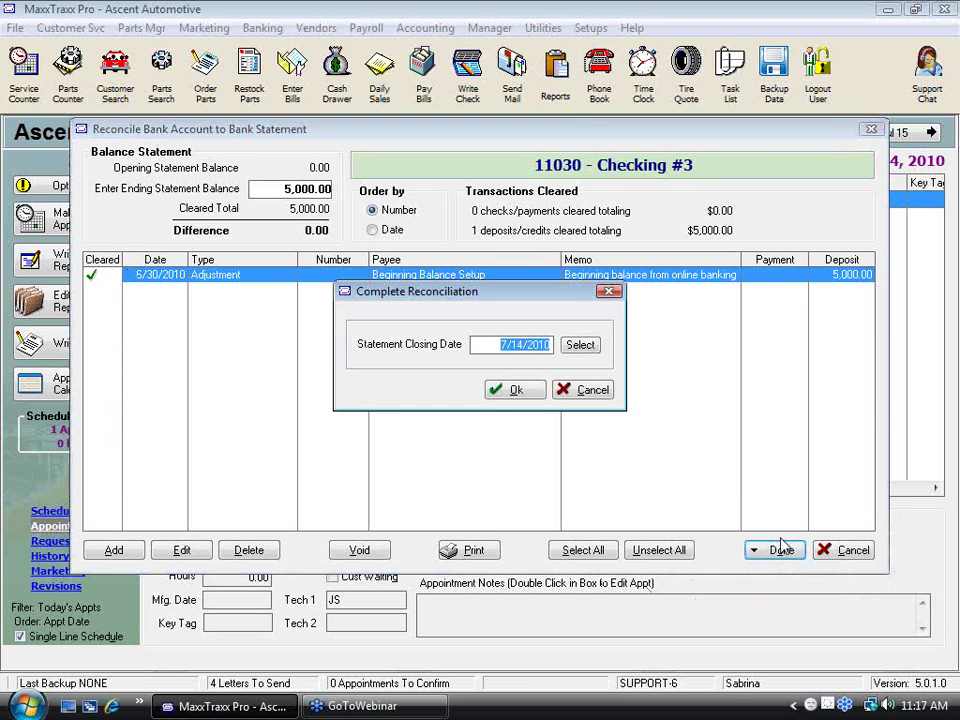
click(582, 347)
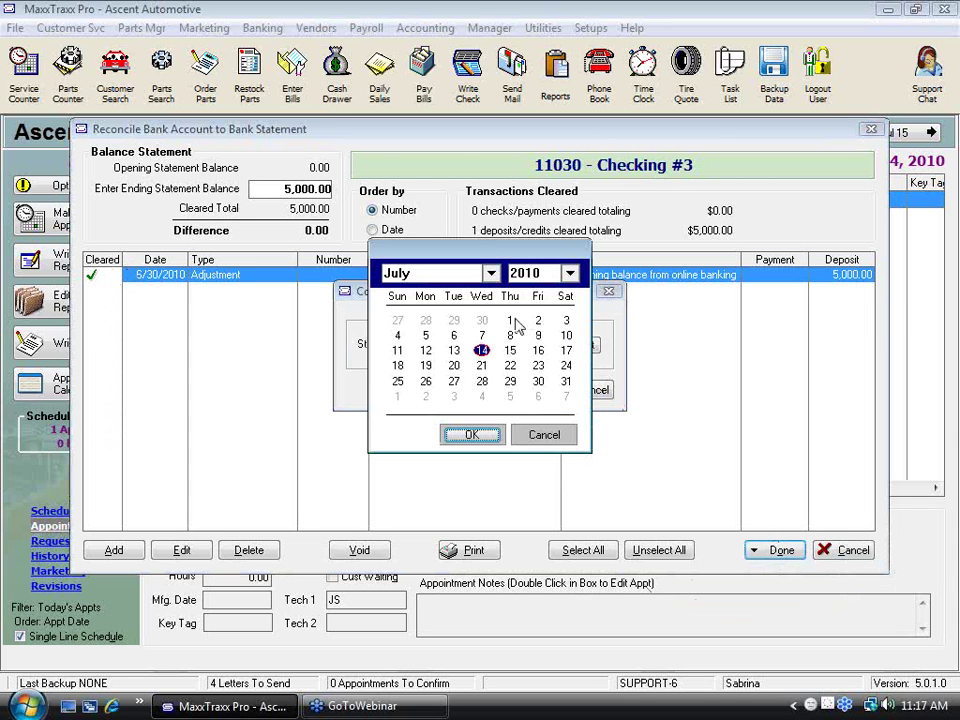
click(482, 321)
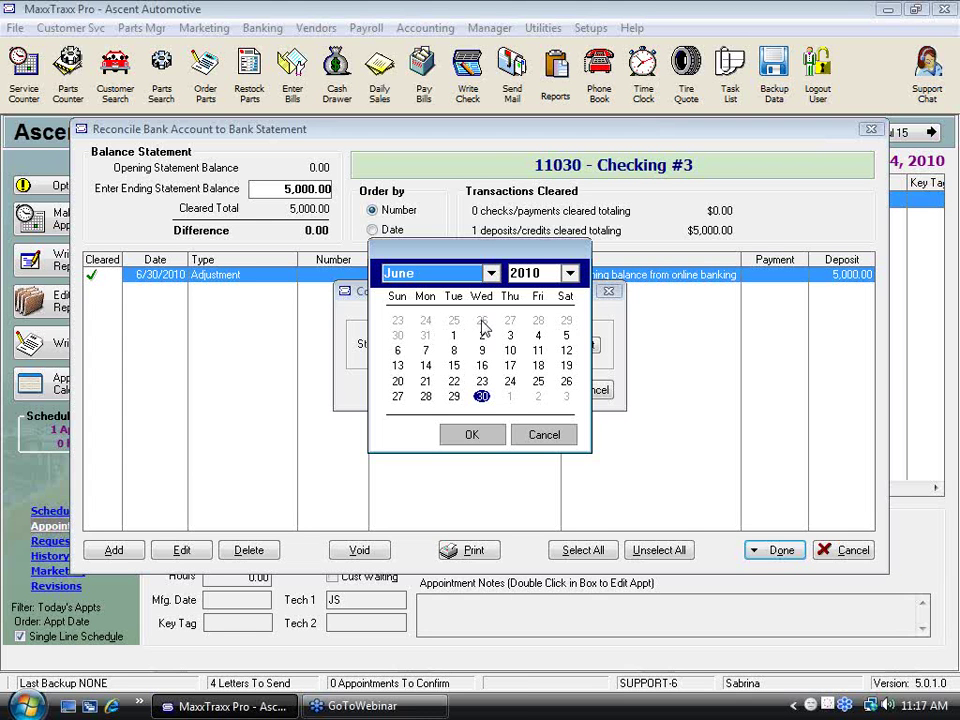
click(490, 436)
click(517, 391)
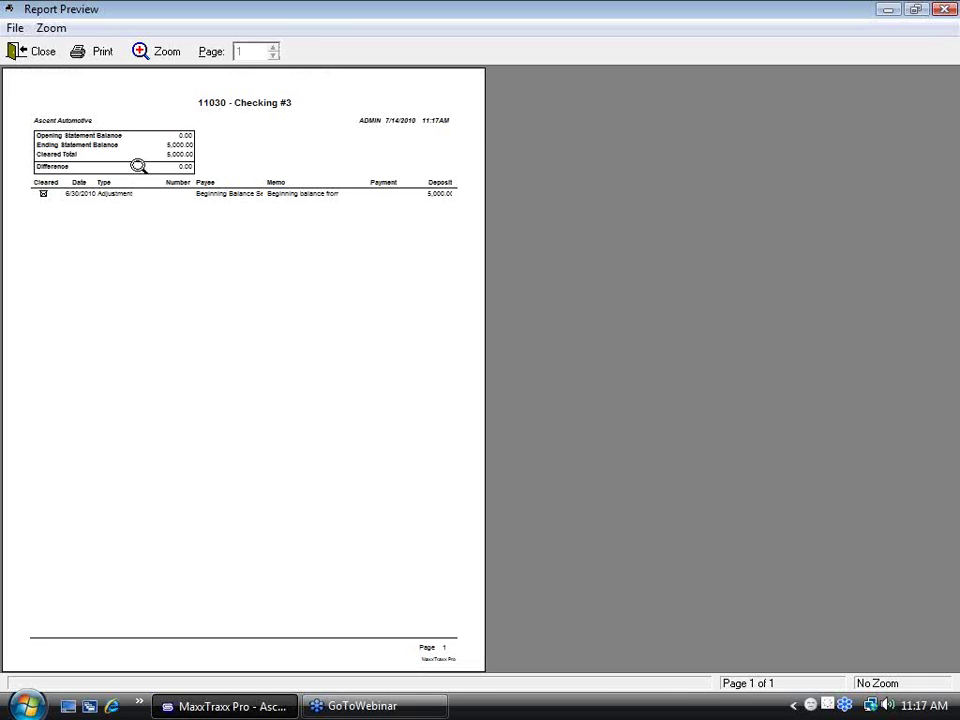
click(234, 315)
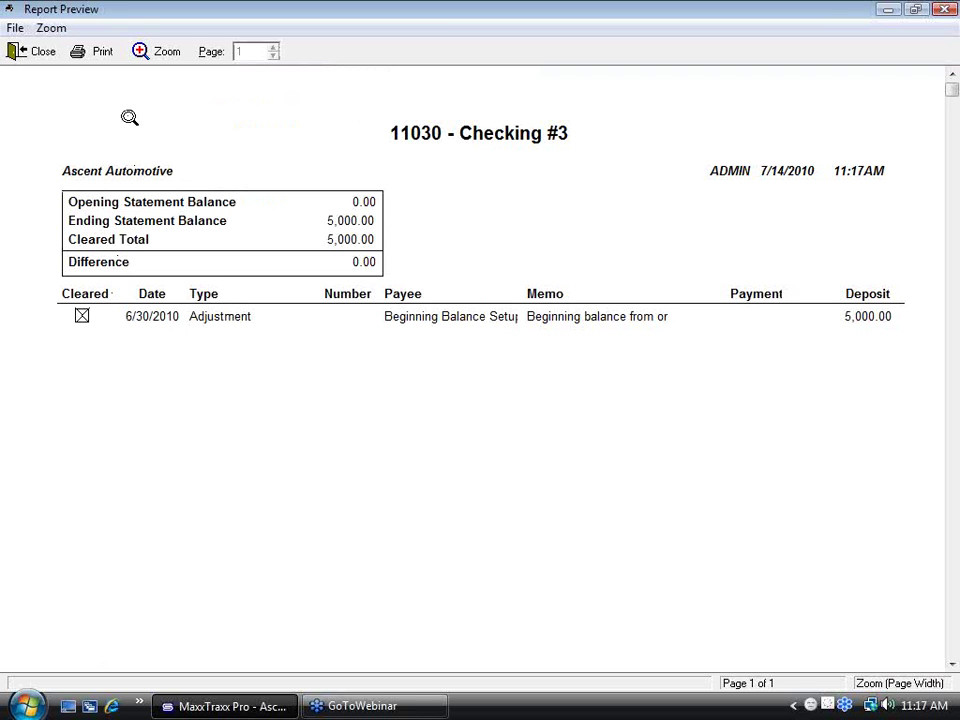
click(38, 52)
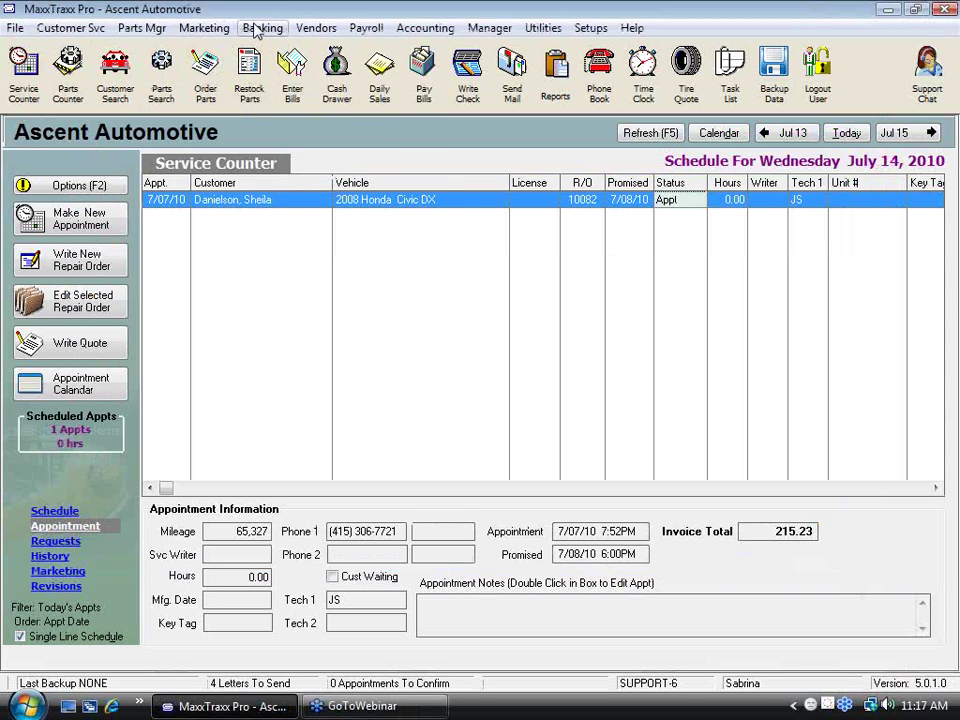
Step: Reopen the bank reconciliation for Checking #3 to check its opening statement balance, and leave without entering an ending balance
click(258, 28)
click(288, 168)
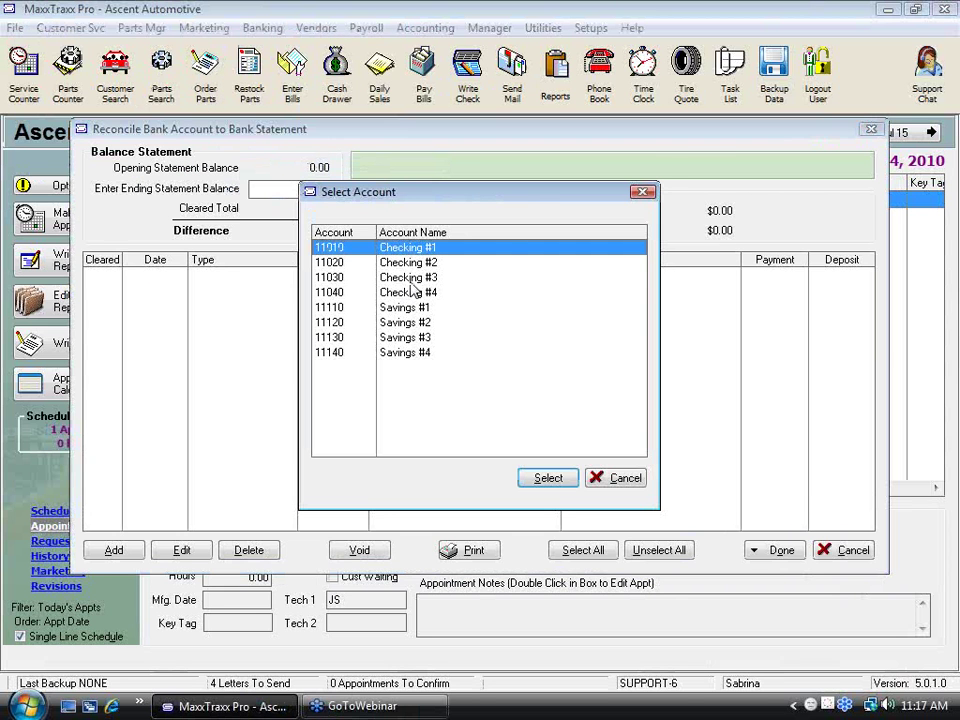
double_click(410, 280)
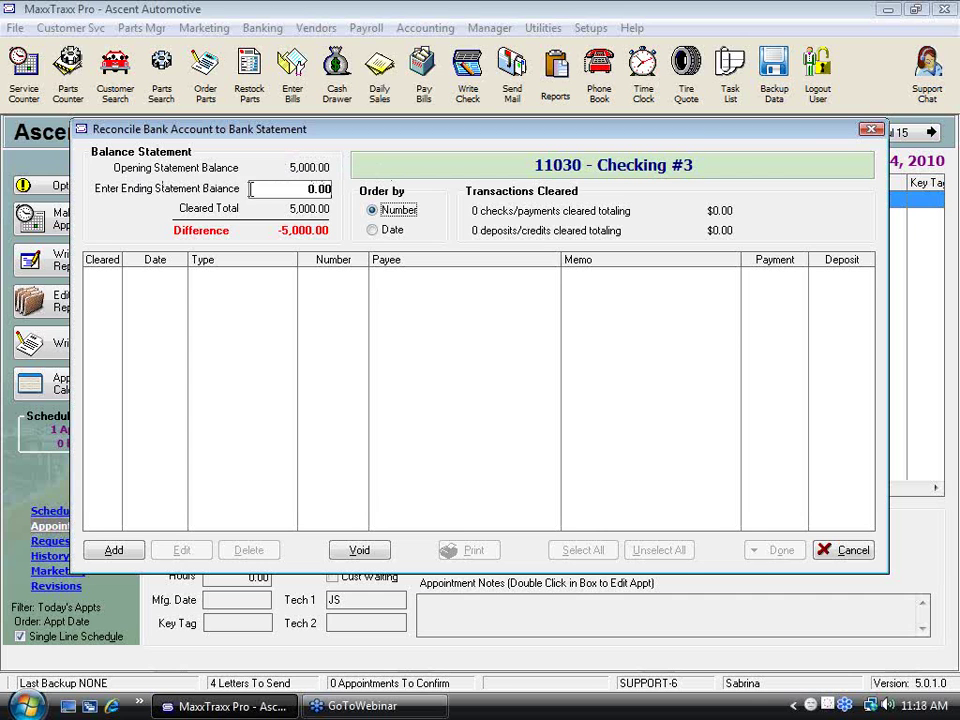
click(278, 188)
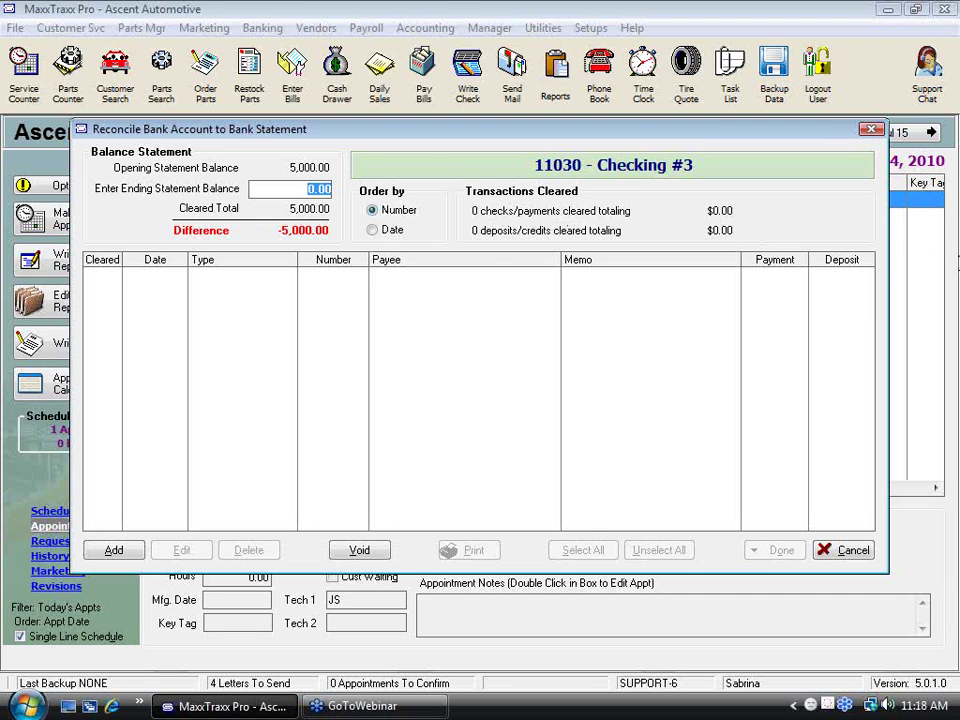
click(321, 185)
drag(321, 185, 361, 196)
click(866, 560)
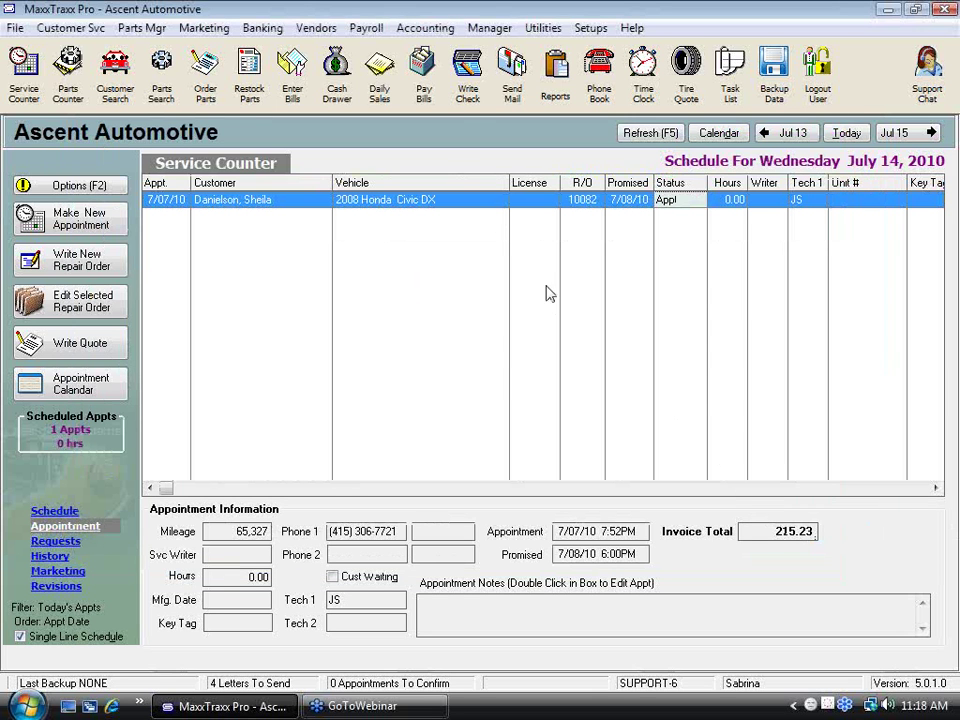
Step: Check the register of account 11030 Checking #3 from the chart of accounts, and close both windows
click(428, 30)
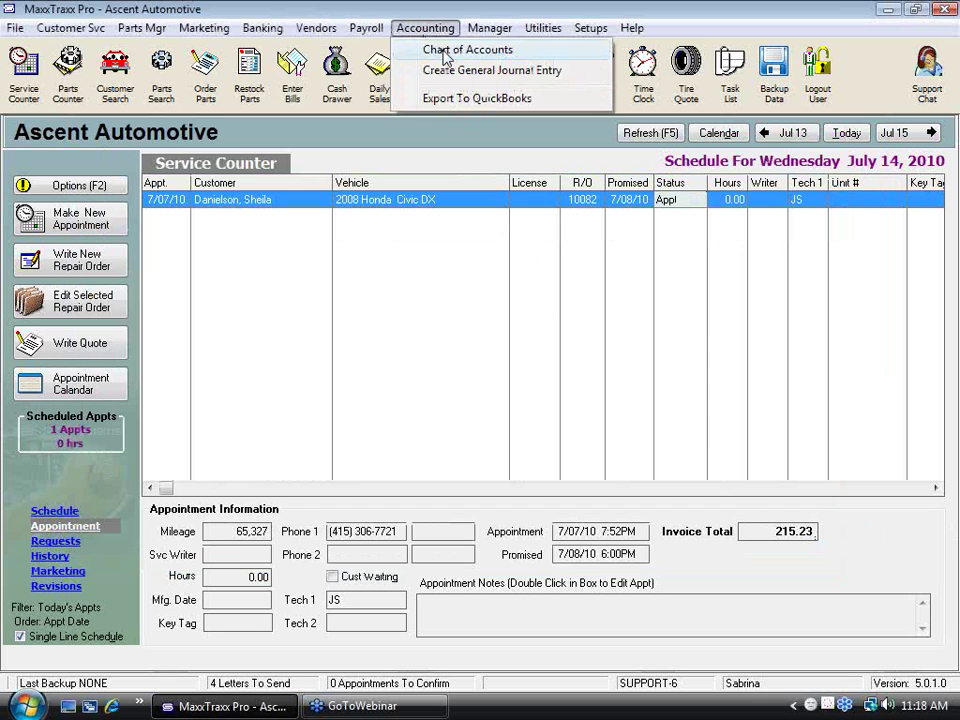
click(446, 57)
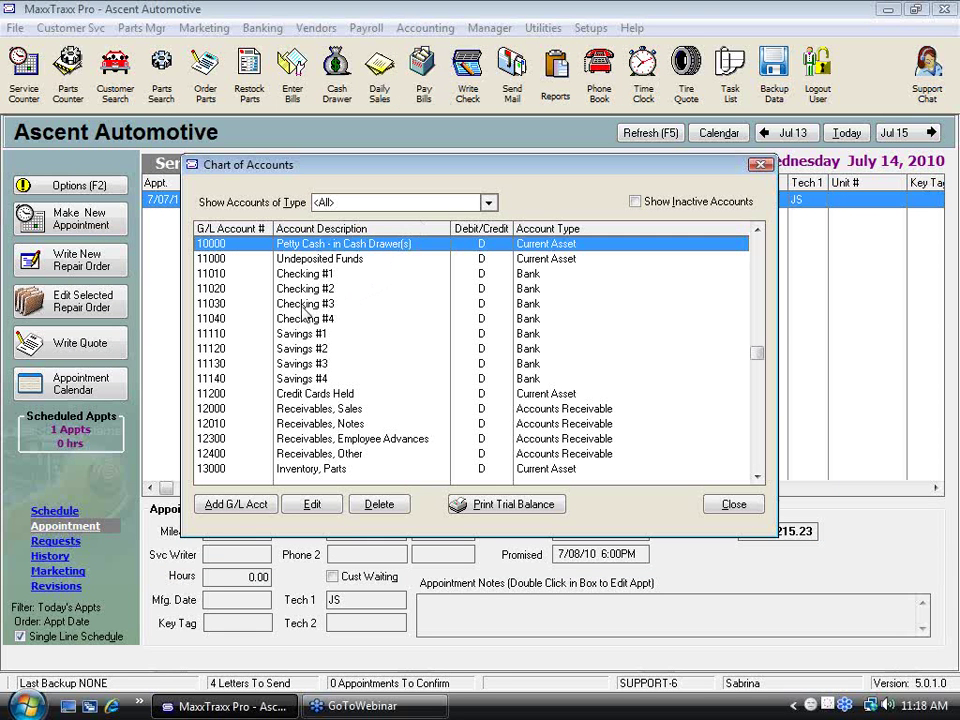
double_click(305, 303)
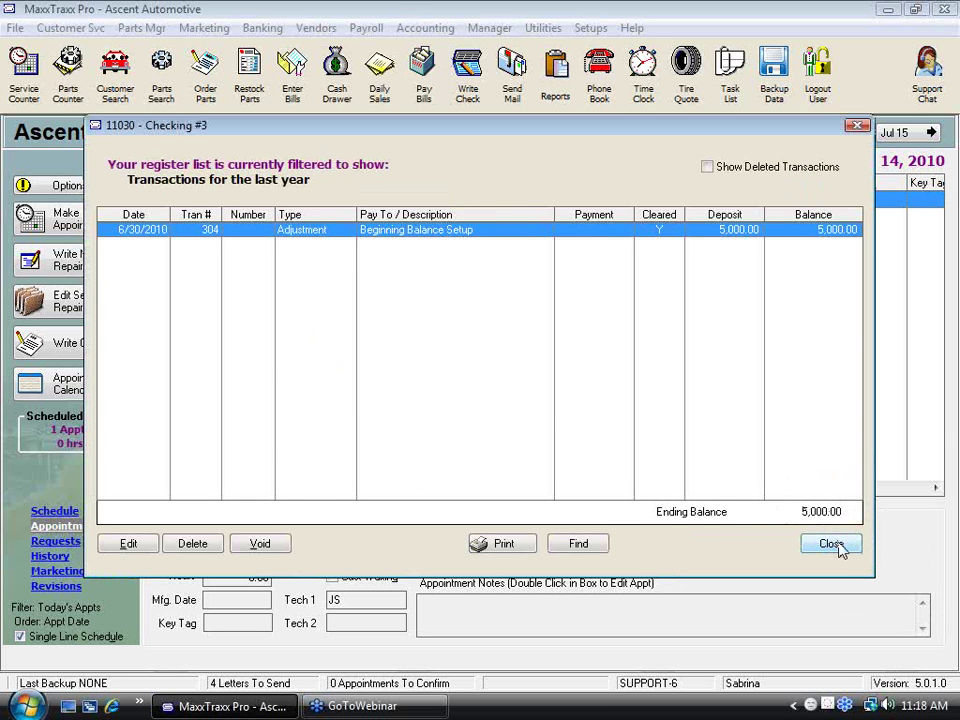
click(832, 543)
click(752, 504)
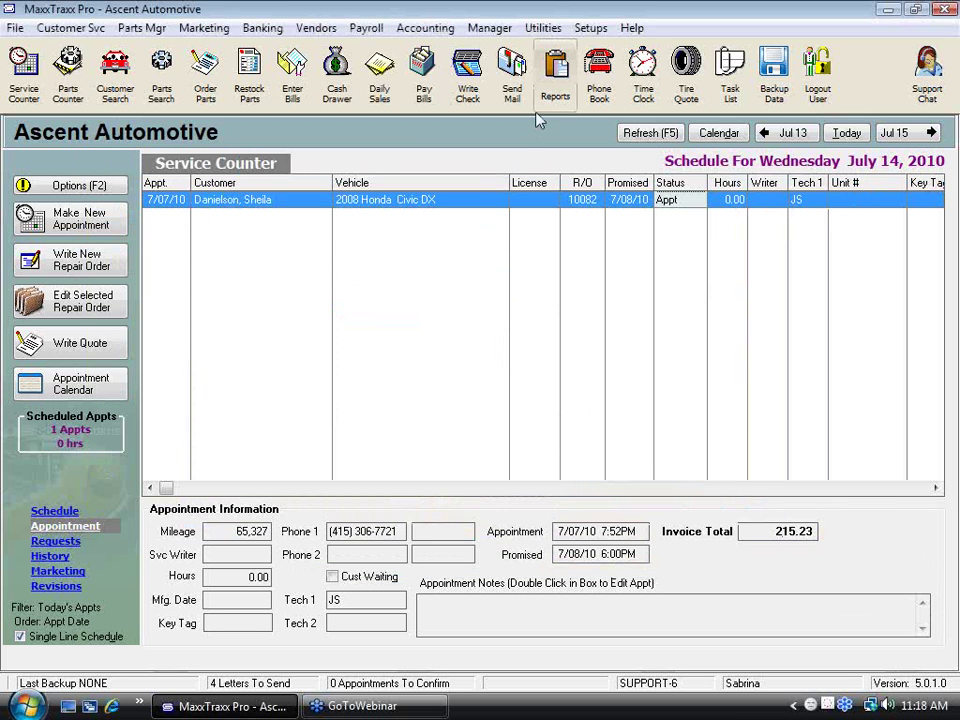
Step: Run the General Ledger Balance Sheet report for 7/14/2010, examine the bank account balances, and close the report
click(555, 75)
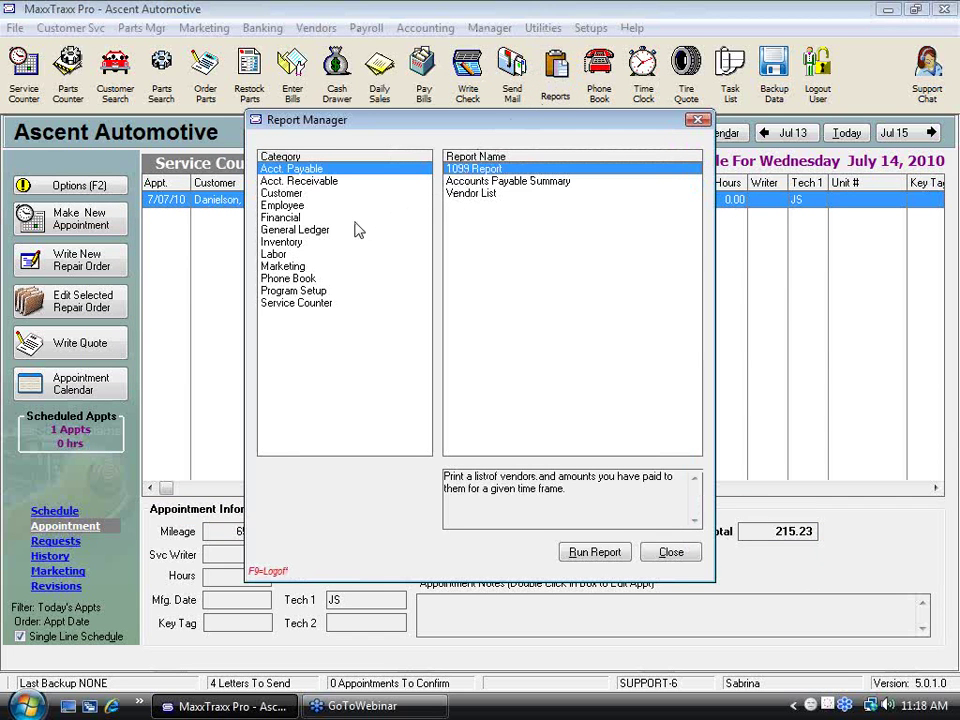
click(305, 231)
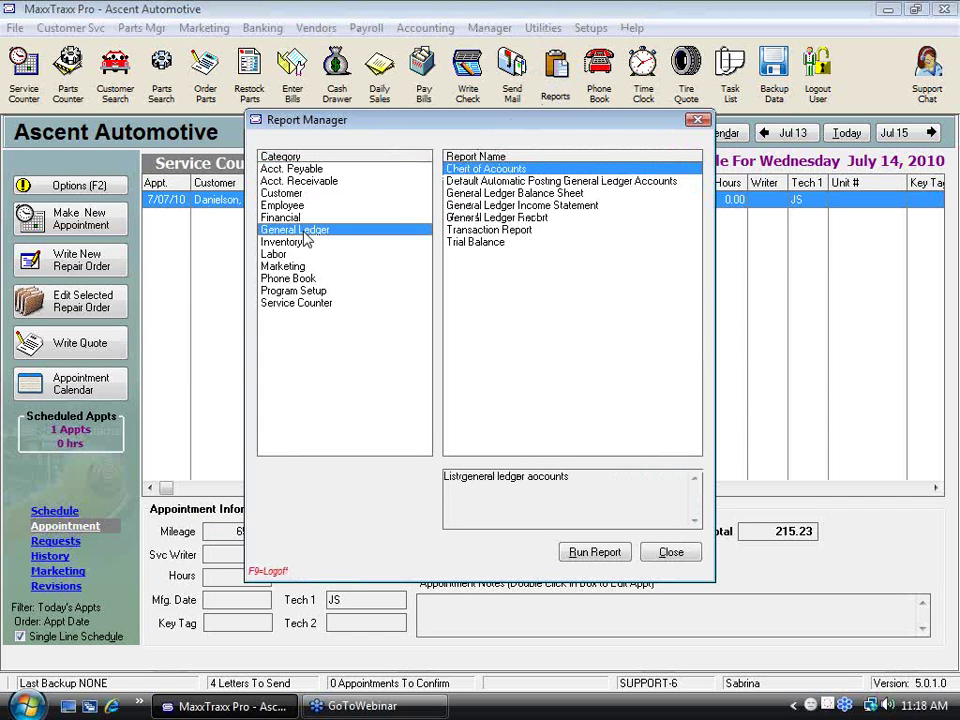
click(537, 194)
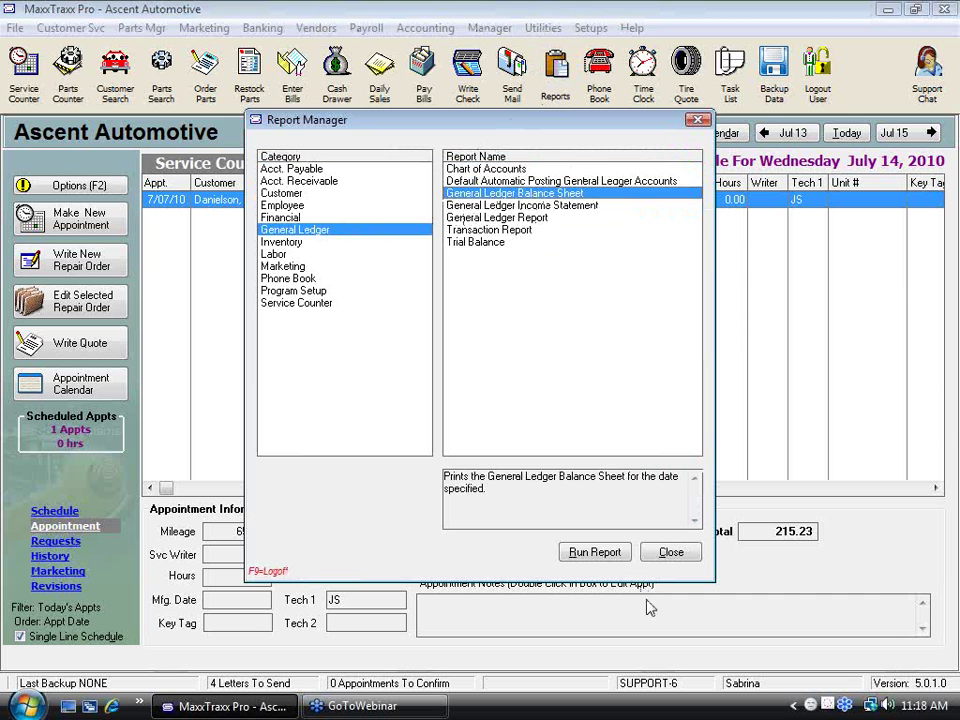
click(598, 554)
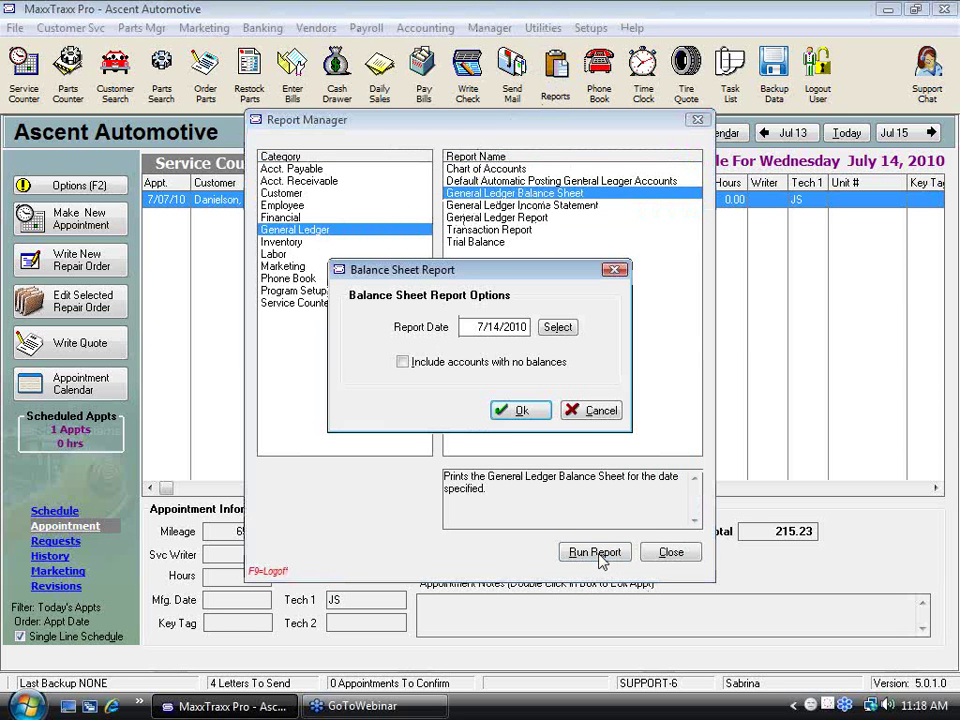
click(518, 411)
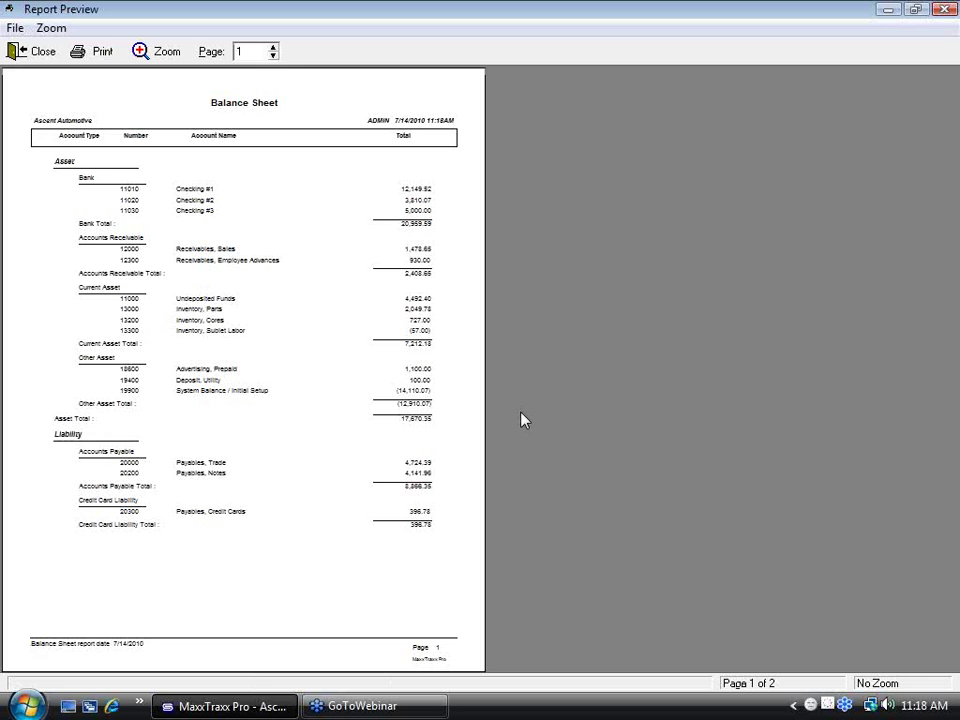
click(452, 264)
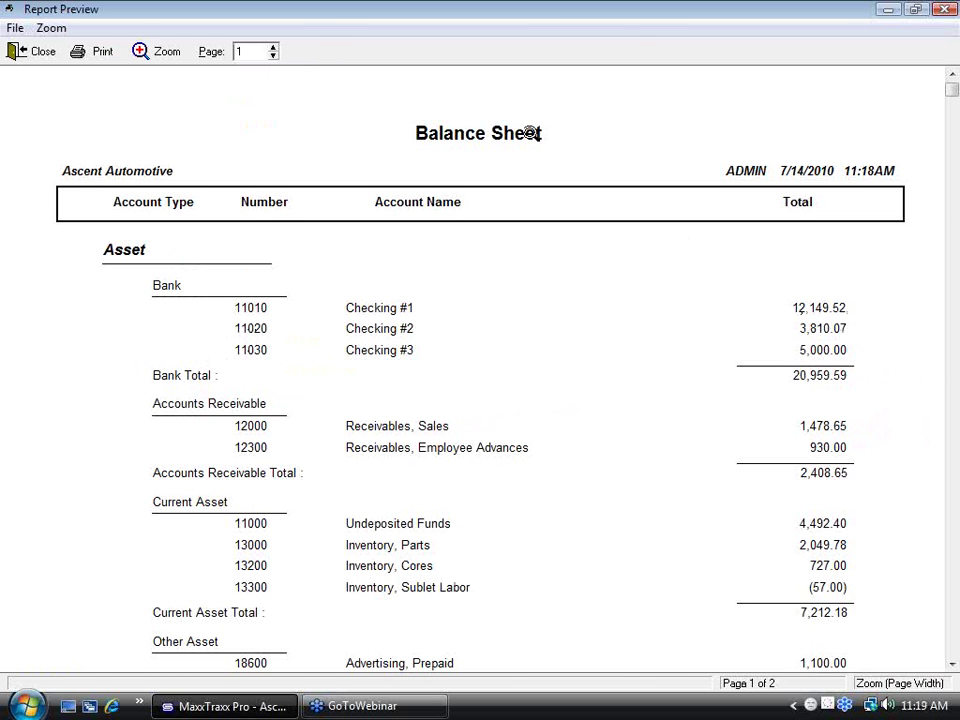
click(40, 52)
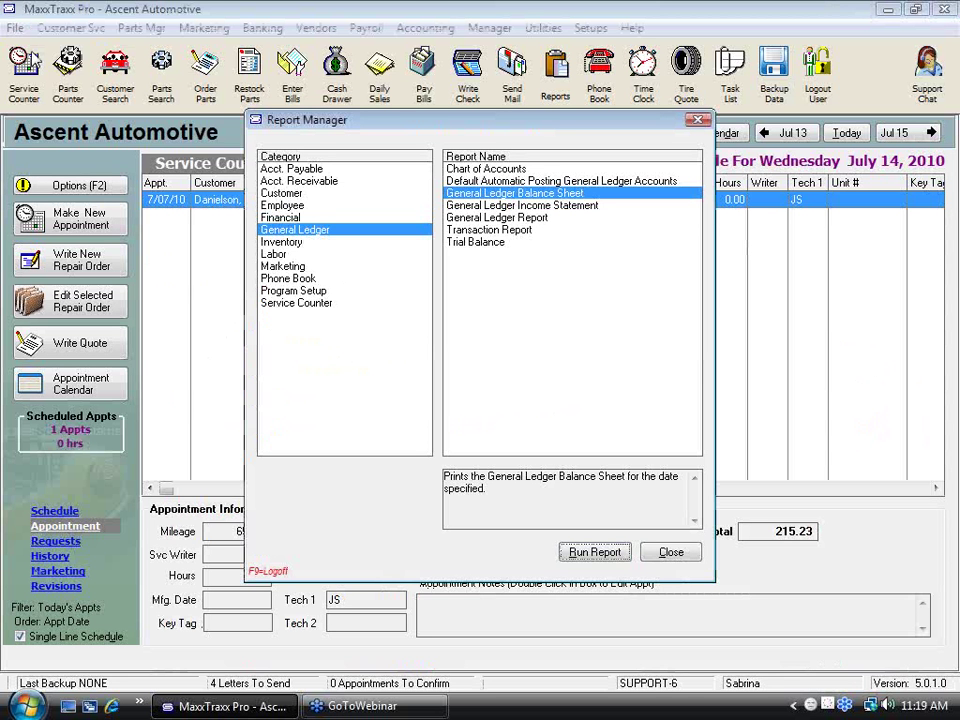
click(690, 558)
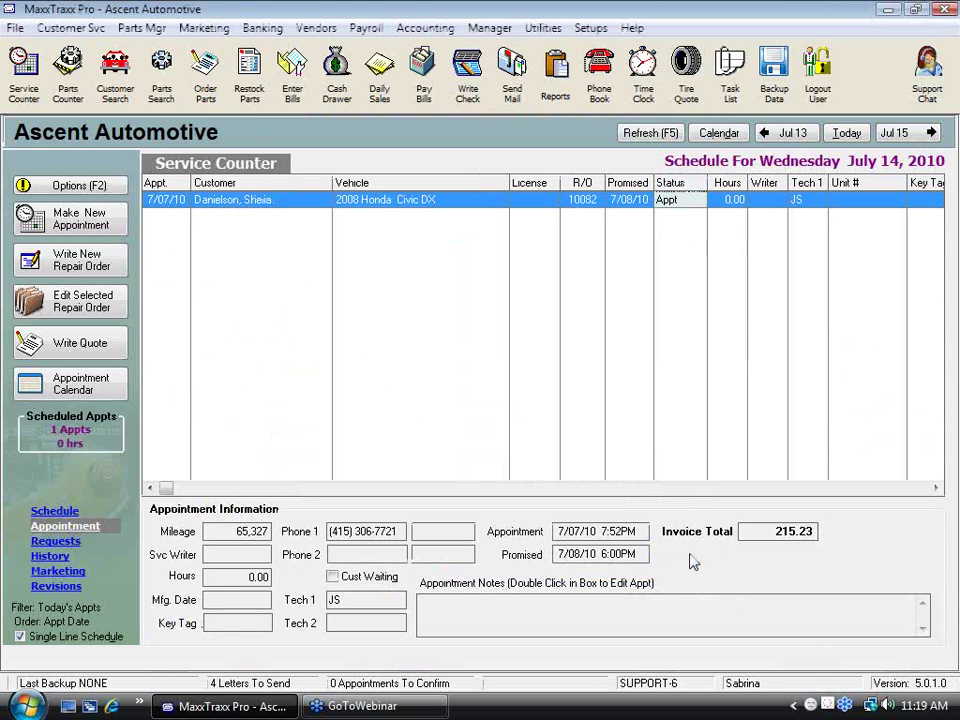
Step: Start a bank reconciliation for account 11010 Checking #1 and set its ending statement balance to 6,641.32
click(265, 30)
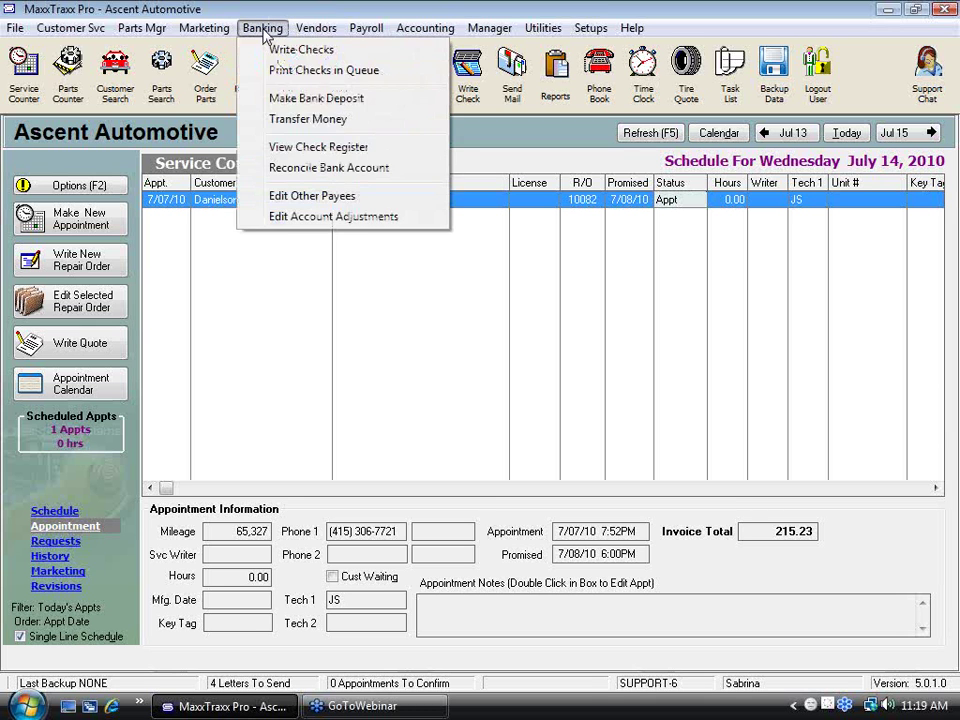
click(320, 170)
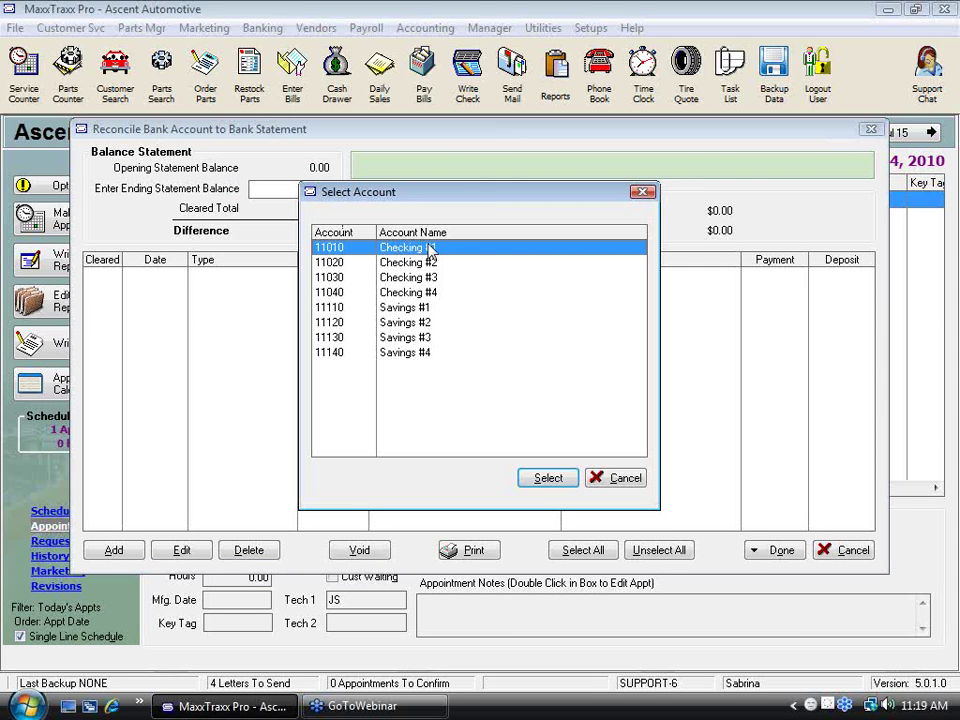
click(548, 480)
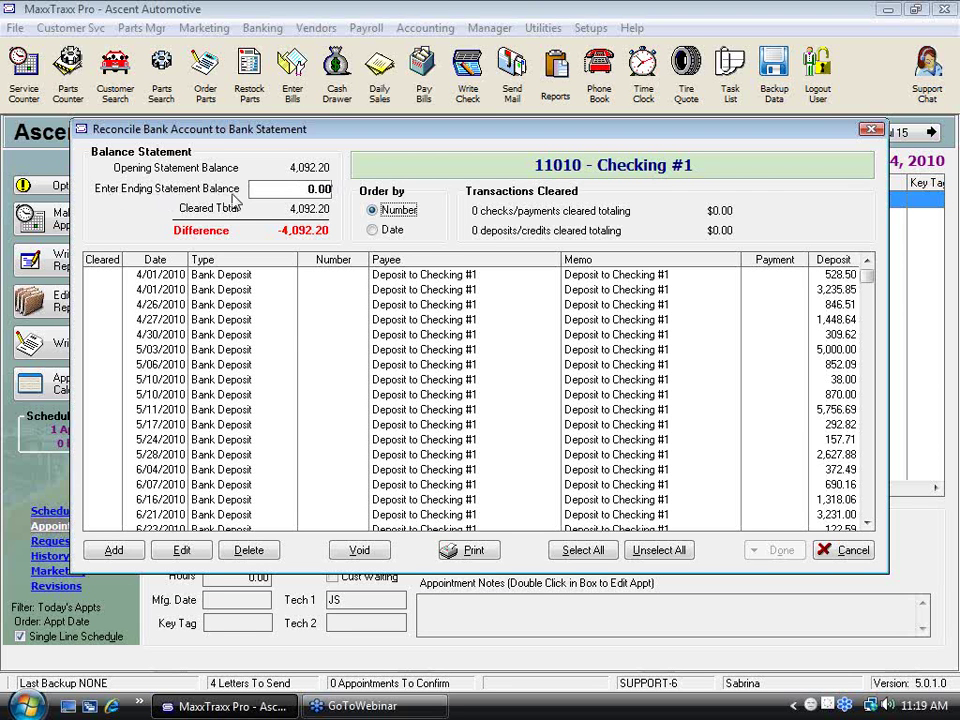
click(305, 189)
text(6641.32)
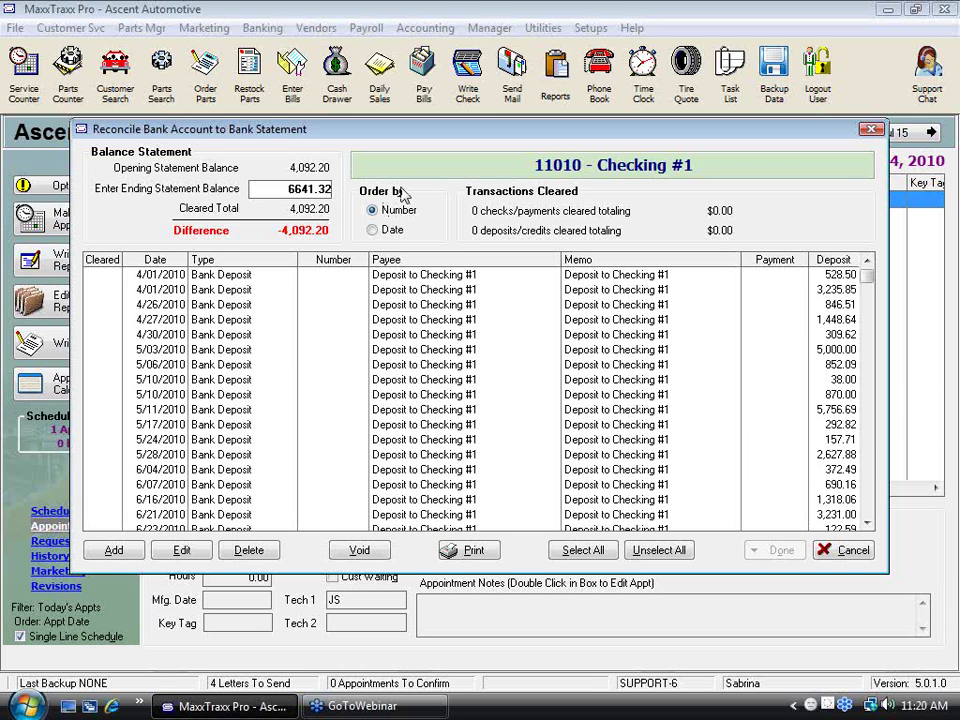
key(Tab)
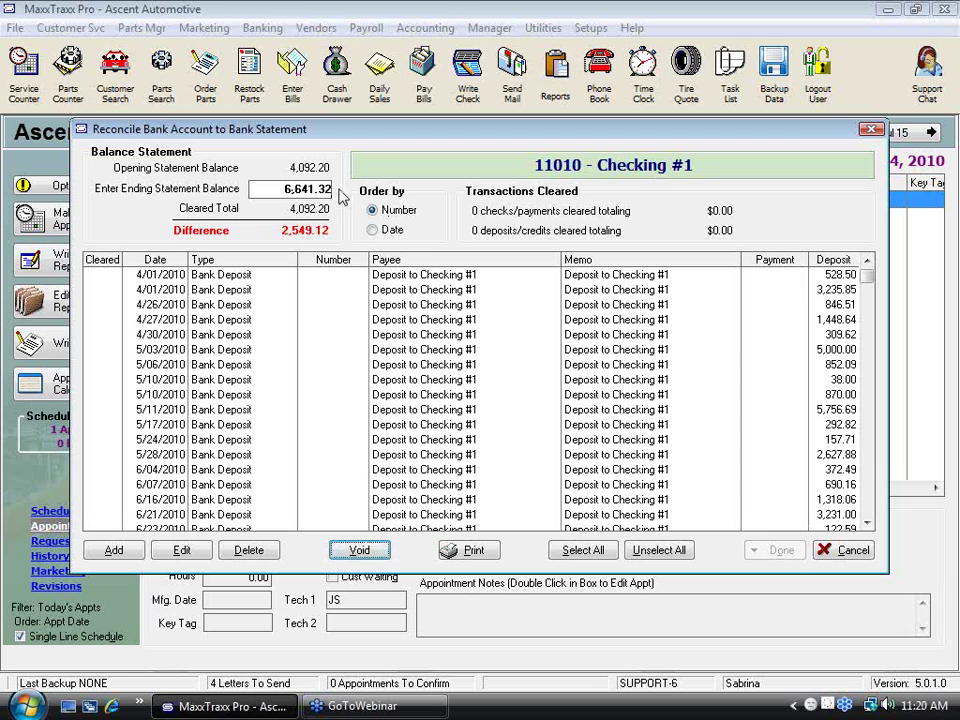
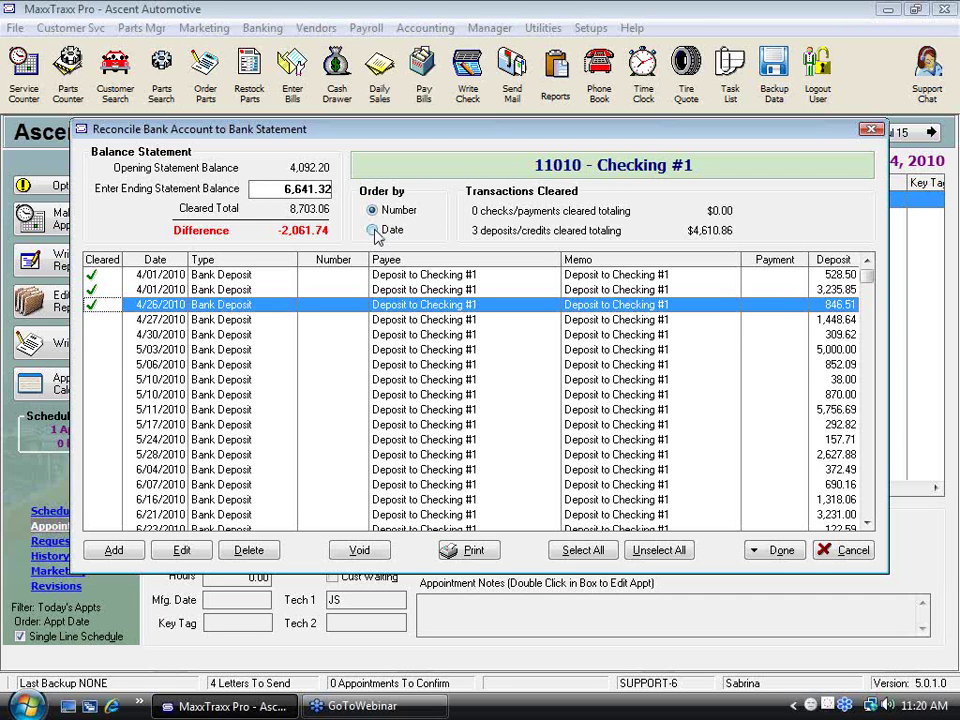
Step: Order the transactions by date and mark the remaining uncleared checks and deposits through 4/30/2010 as cleared
click(374, 231)
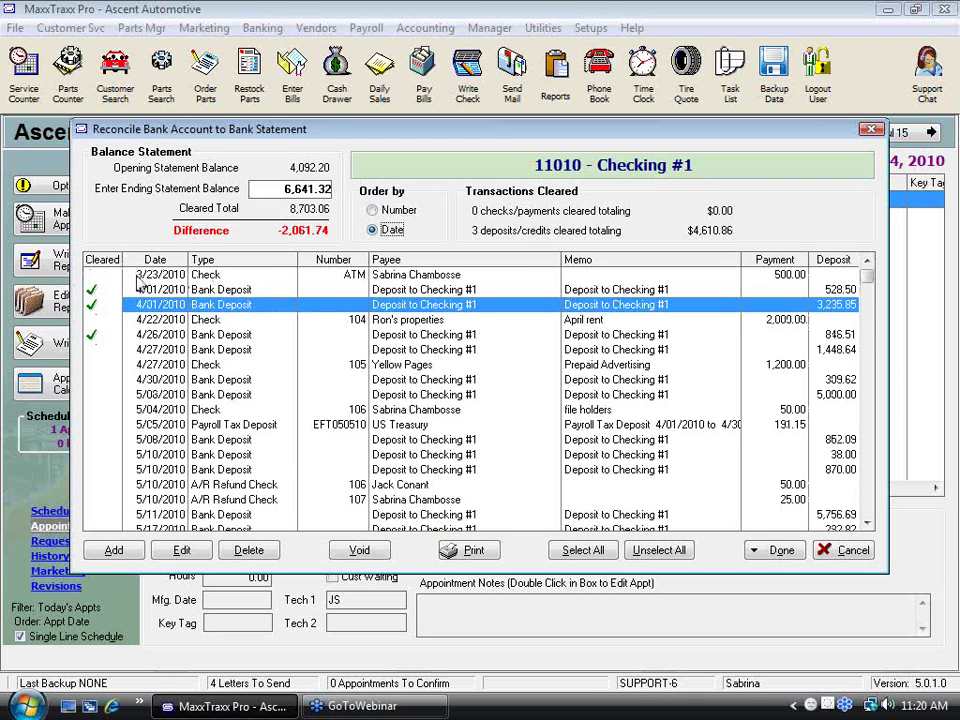
click(93, 279)
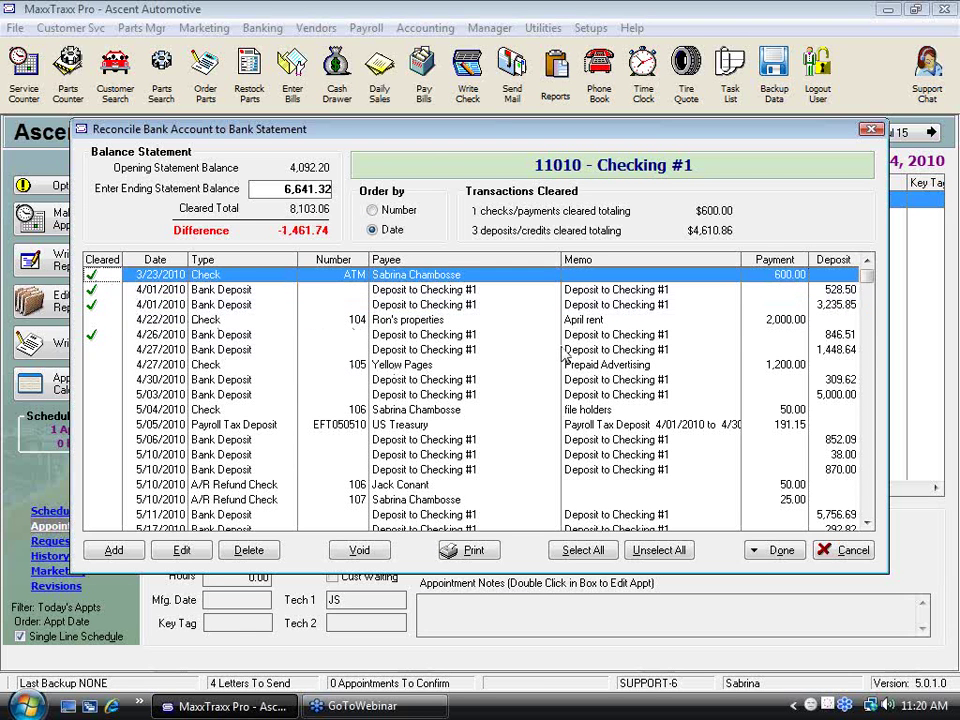
click(91, 320)
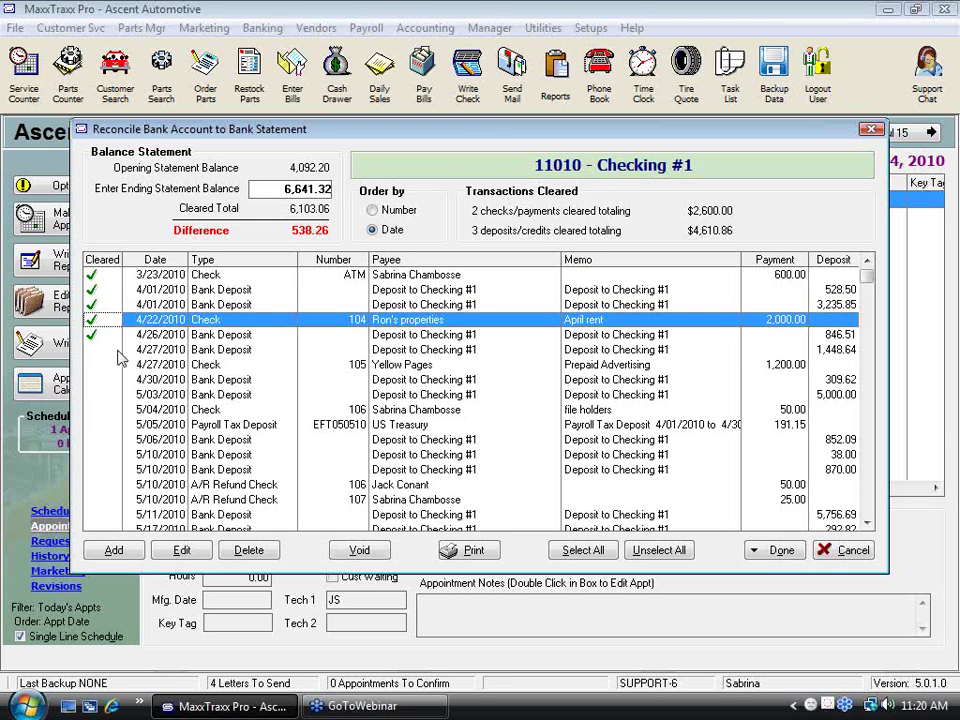
click(98, 350)
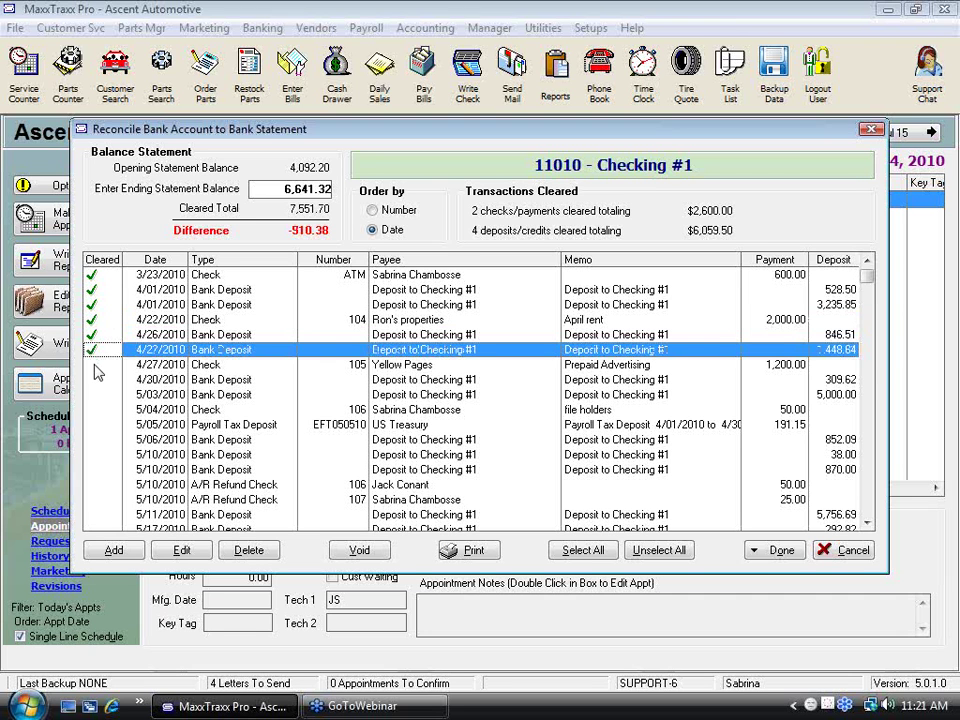
click(95, 366)
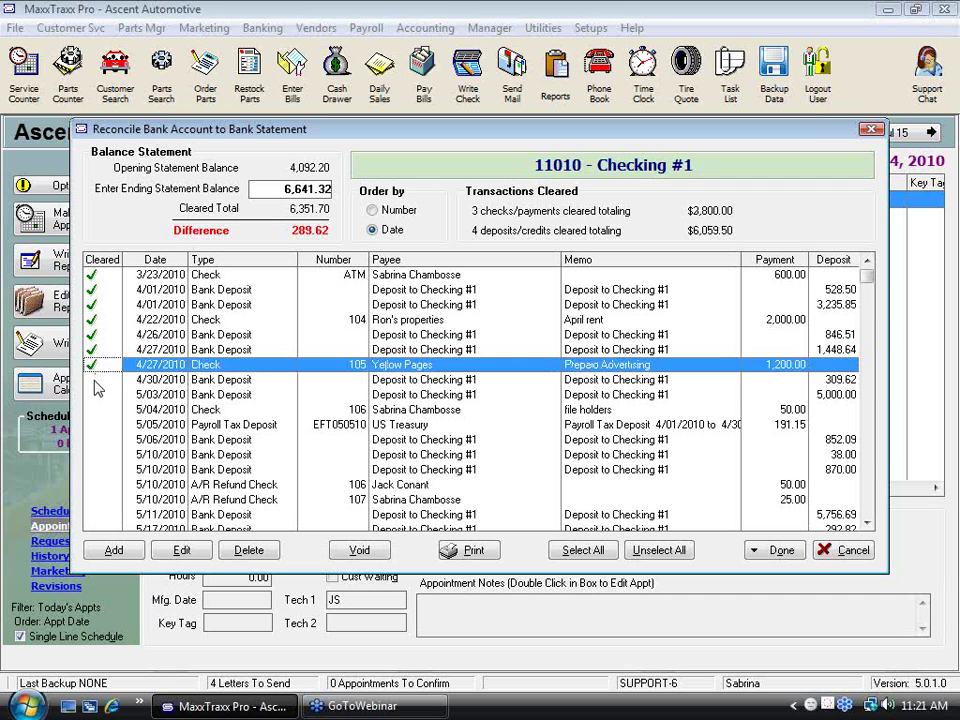
click(94, 380)
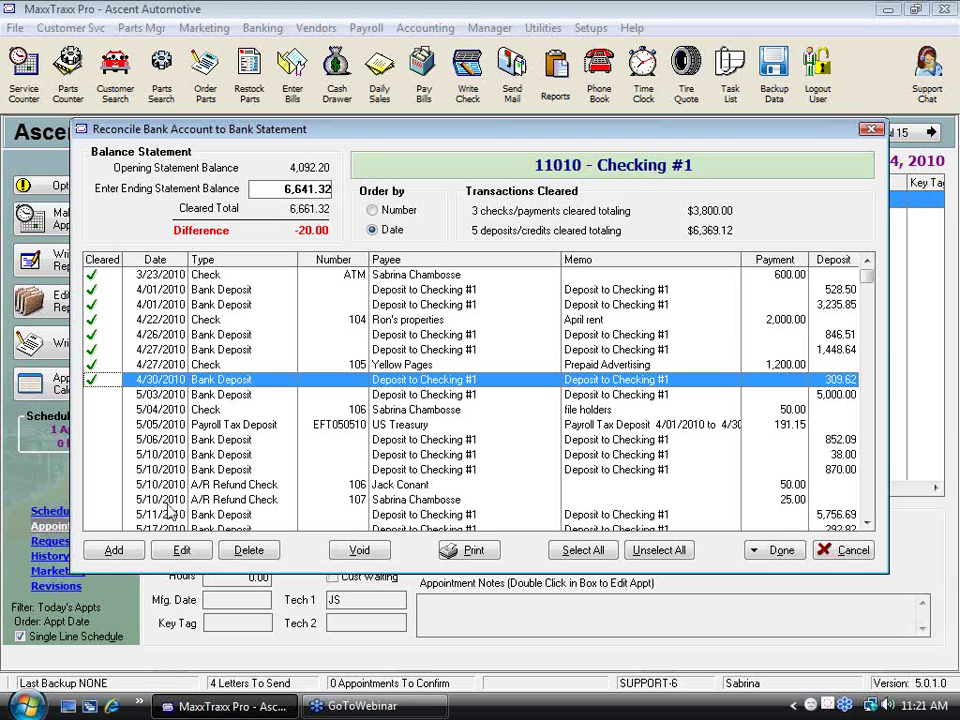
Step: Add a Bank Charge adjustment to the Checking #1 reconciliation, dated 4/30/2010 with an amount of 10.00
click(114, 552)
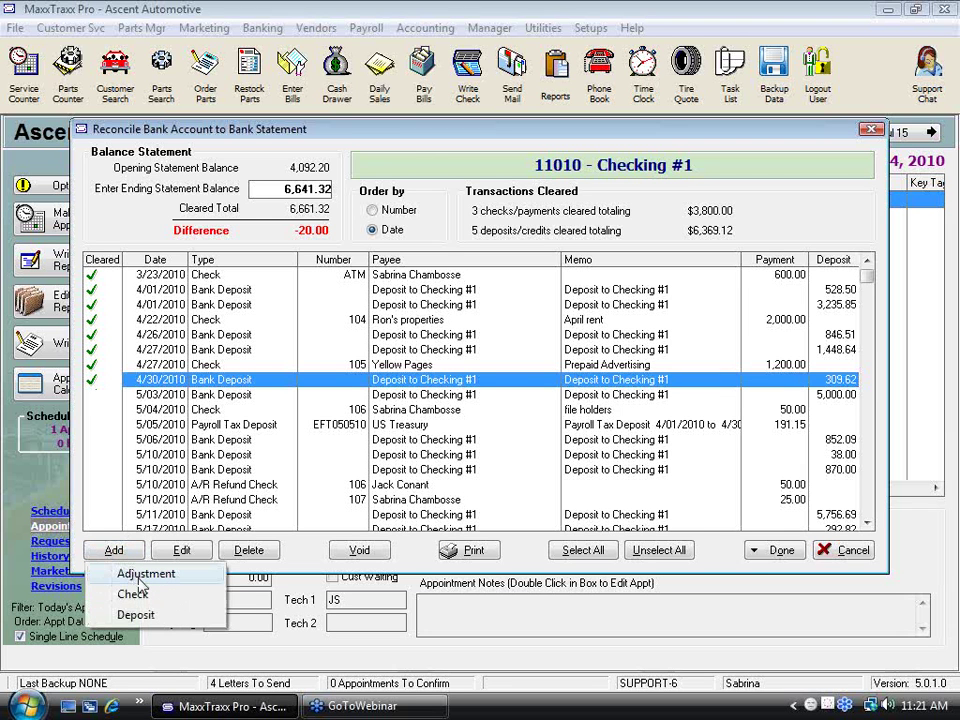
click(139, 576)
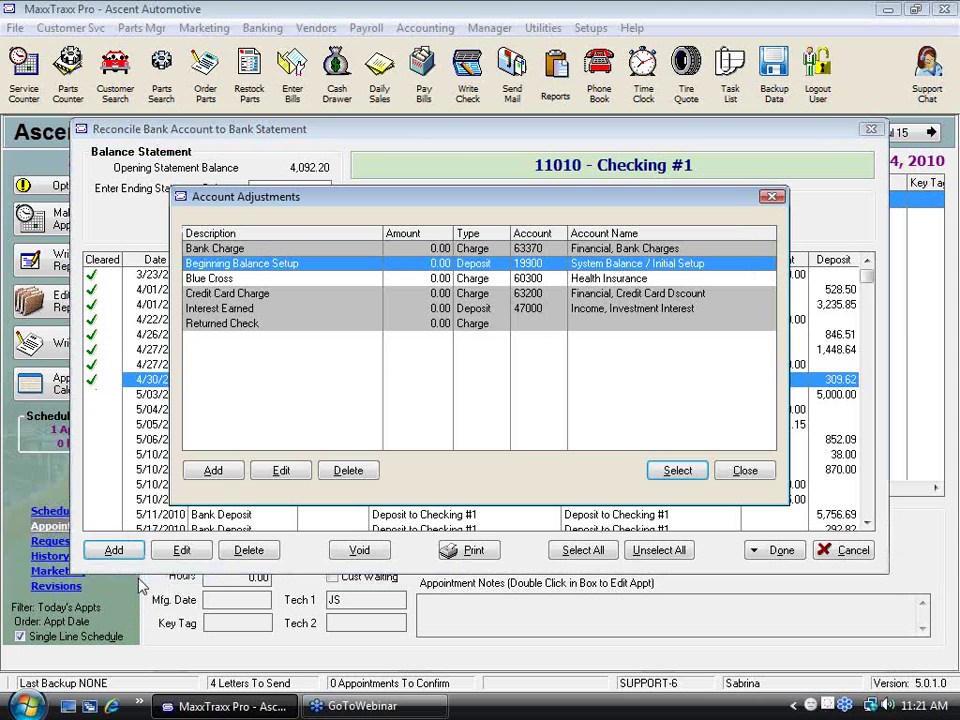
click(220, 249)
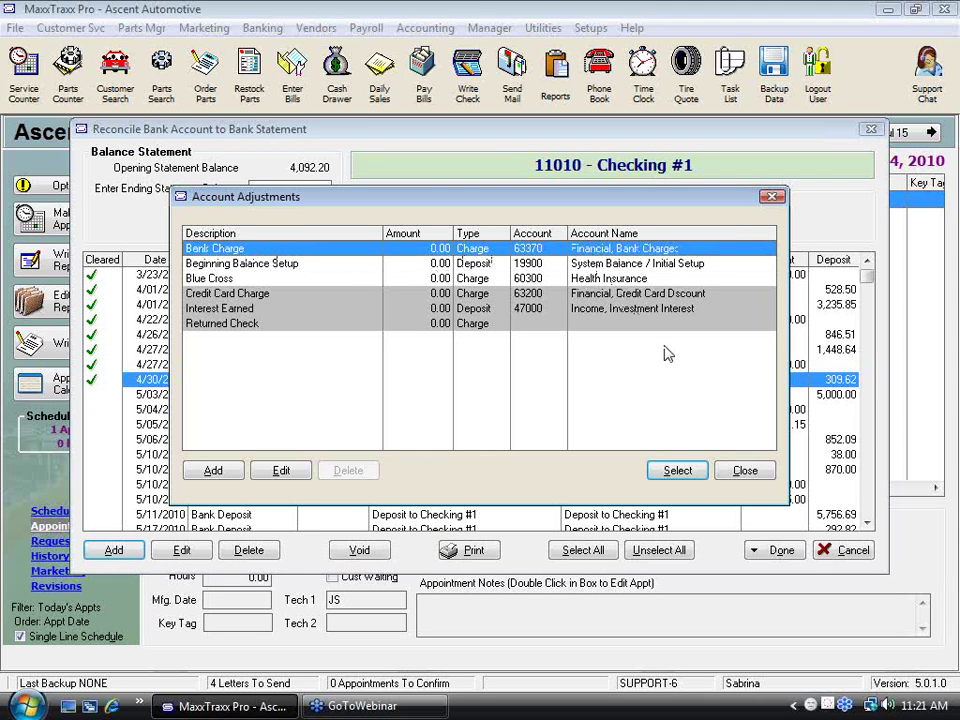
click(678, 471)
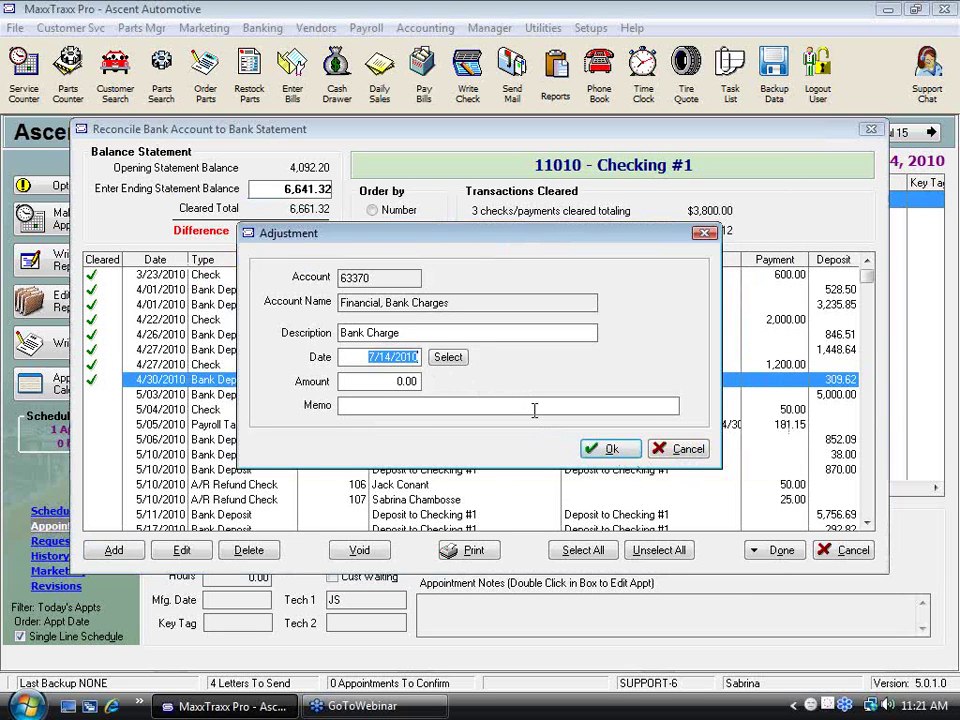
text(4/30/10)
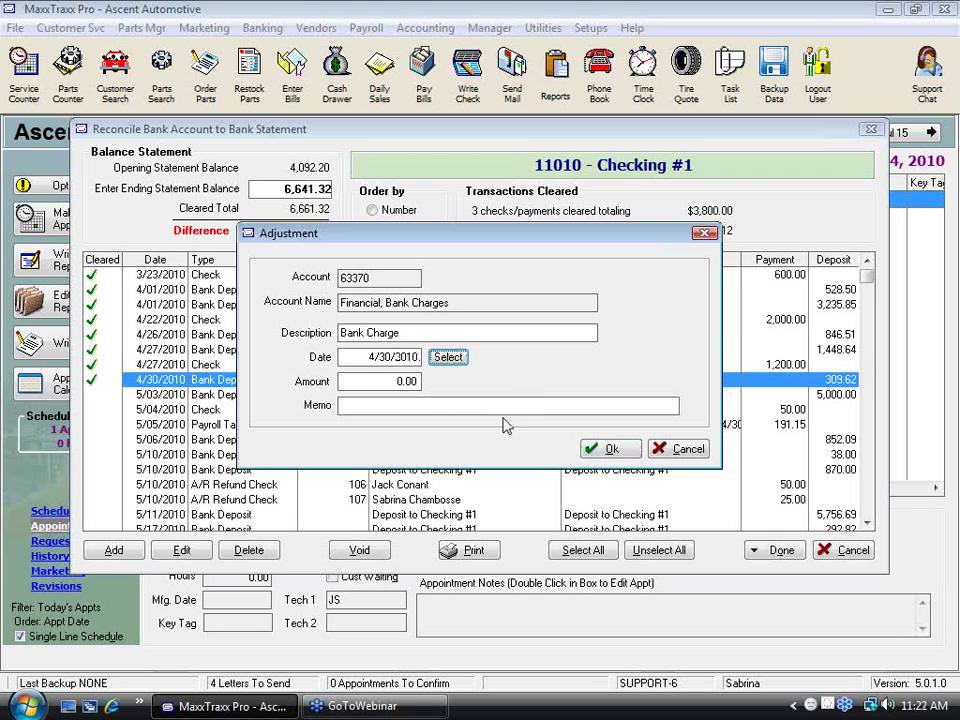
key(Tab)
text(10.)
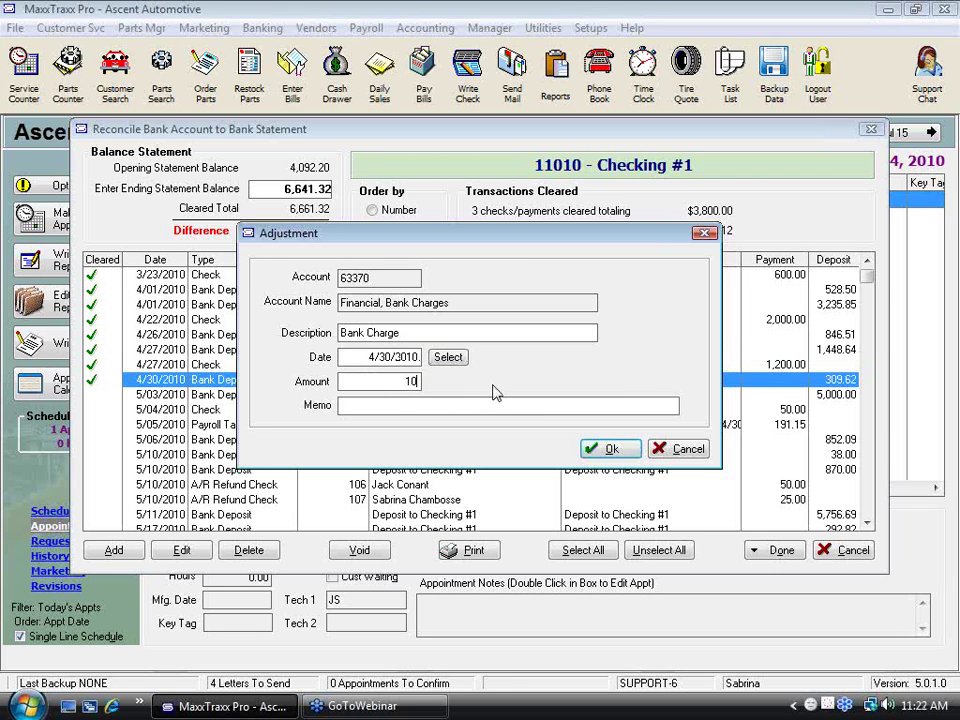
Step: Enter "Monthly Service Charge" as the memo of the bank charge adjustment and save it
click(425, 401)
text(Mopn)
text(thly)
text( Se)
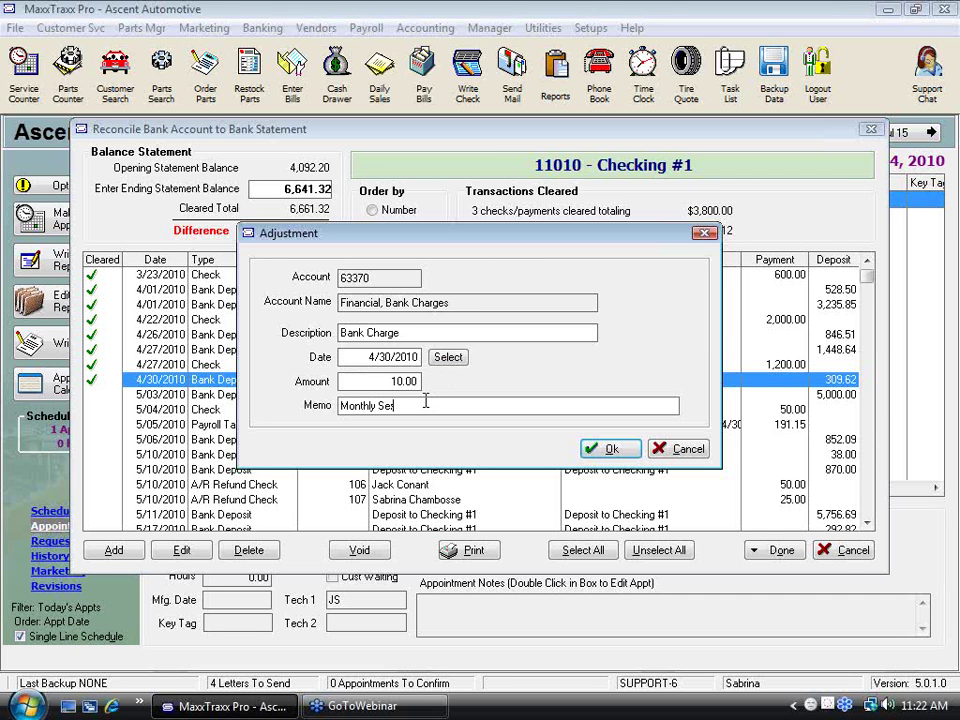
text(rvice Charge)
click(603, 450)
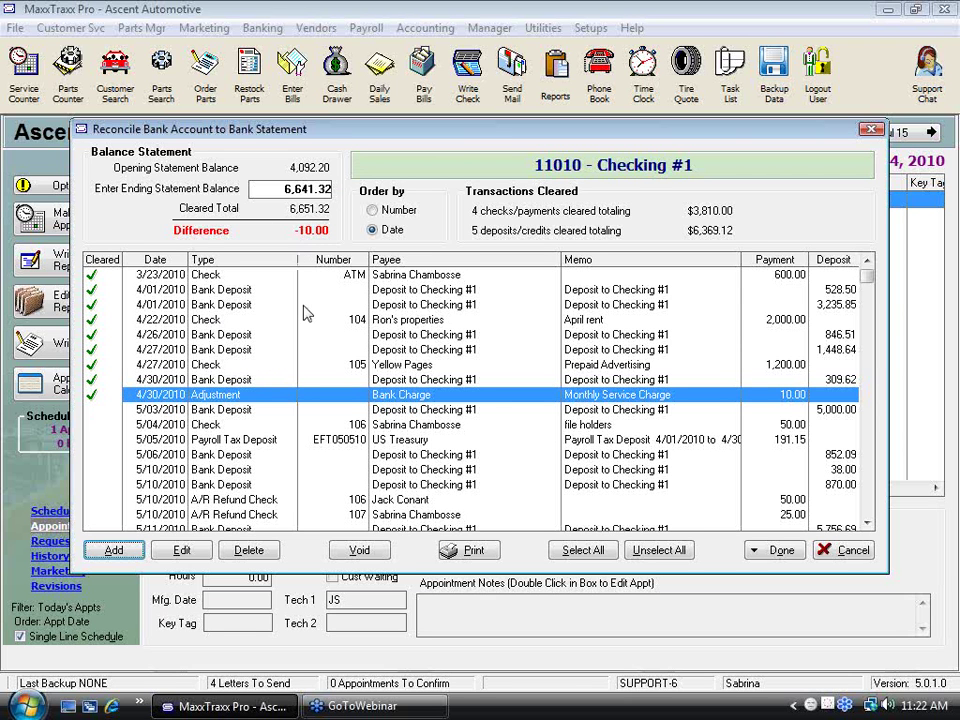
Step: Add an Interest Earned adjustment of 3.00 to the reconciliation, keeping the default date
click(127, 555)
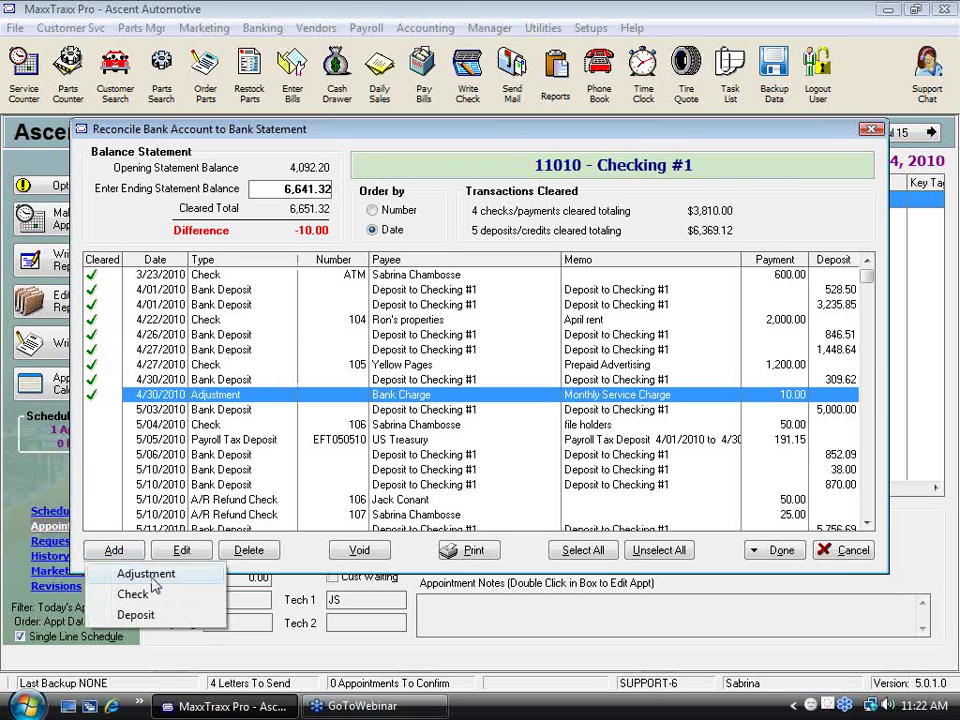
click(153, 578)
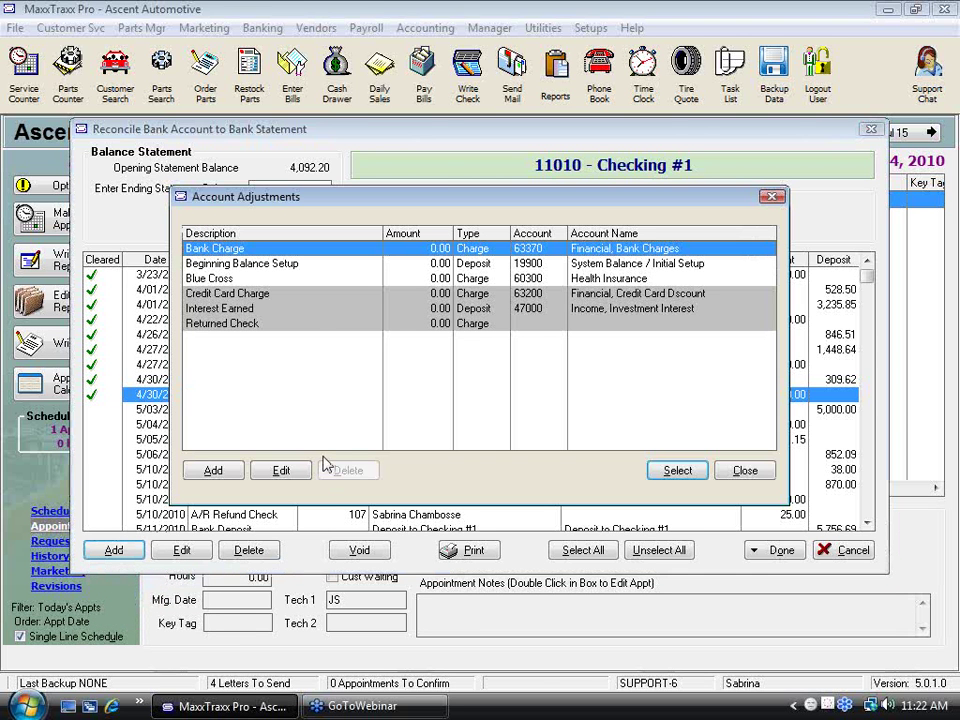
click(254, 310)
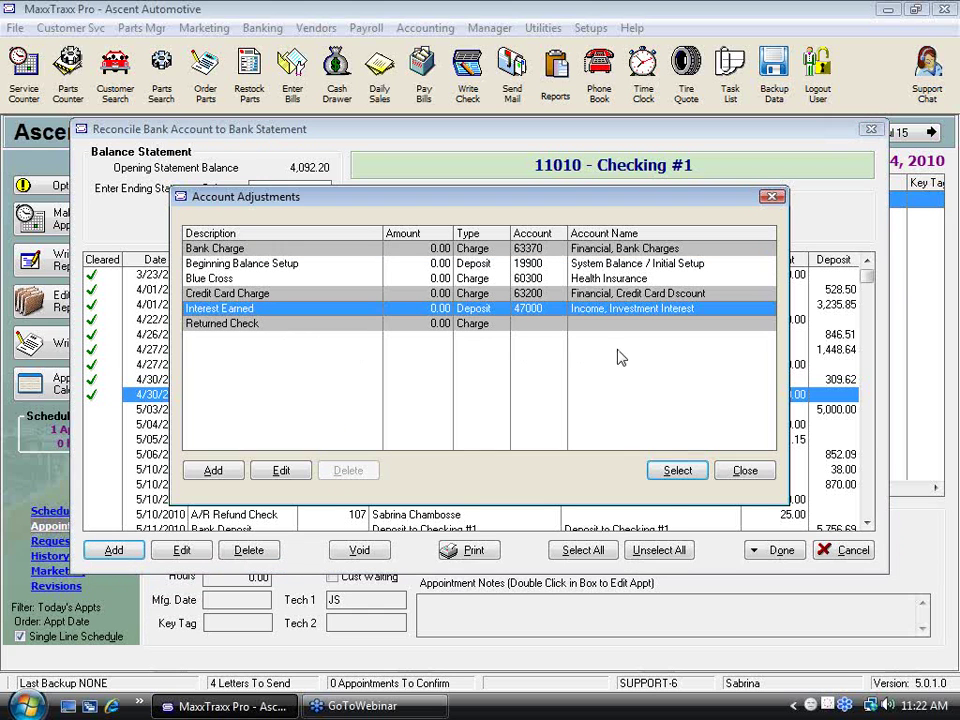
click(684, 481)
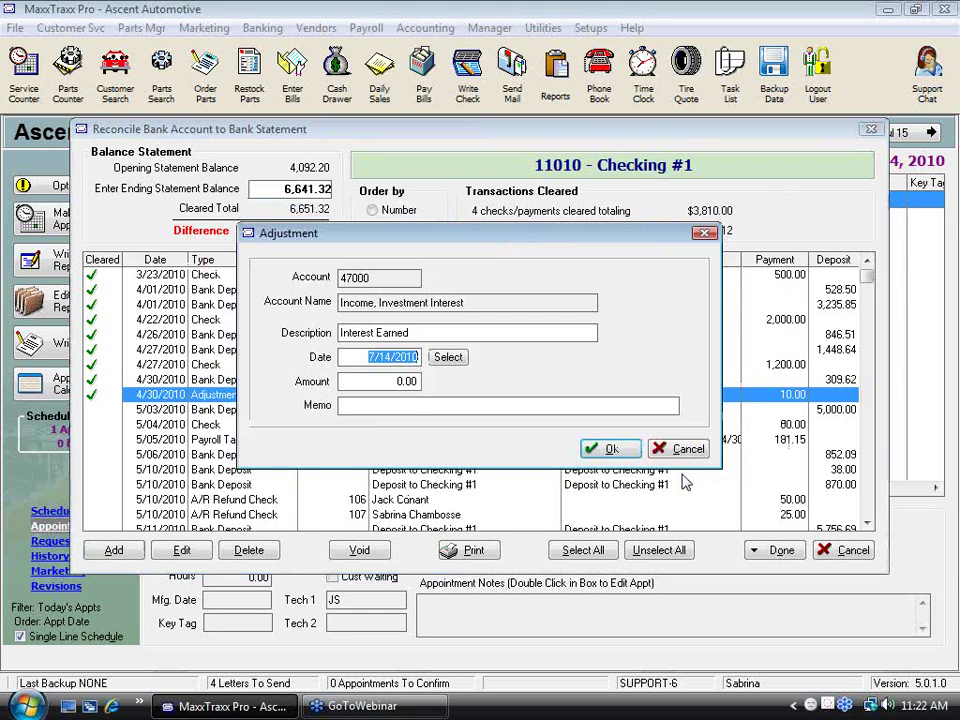
key(Tab)
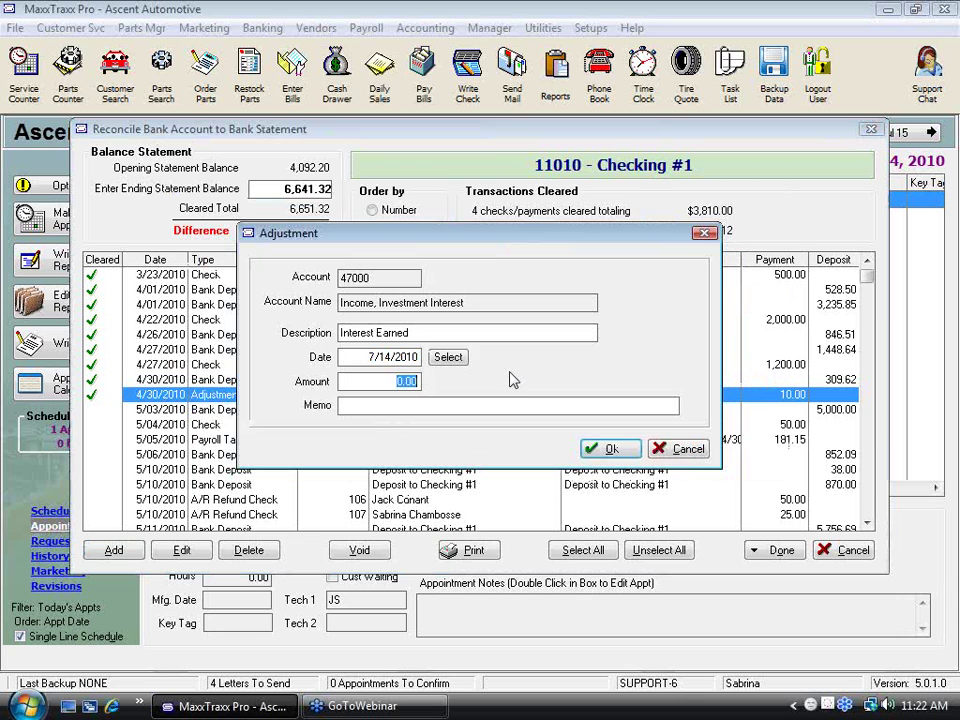
text(3)
key(Tab)
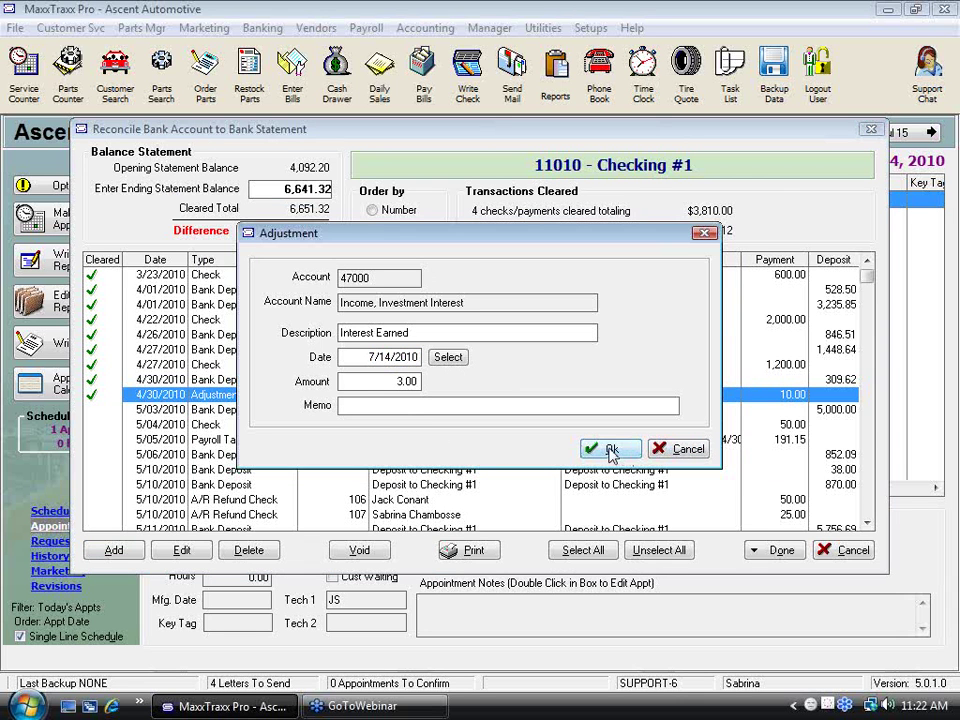
click(612, 450)
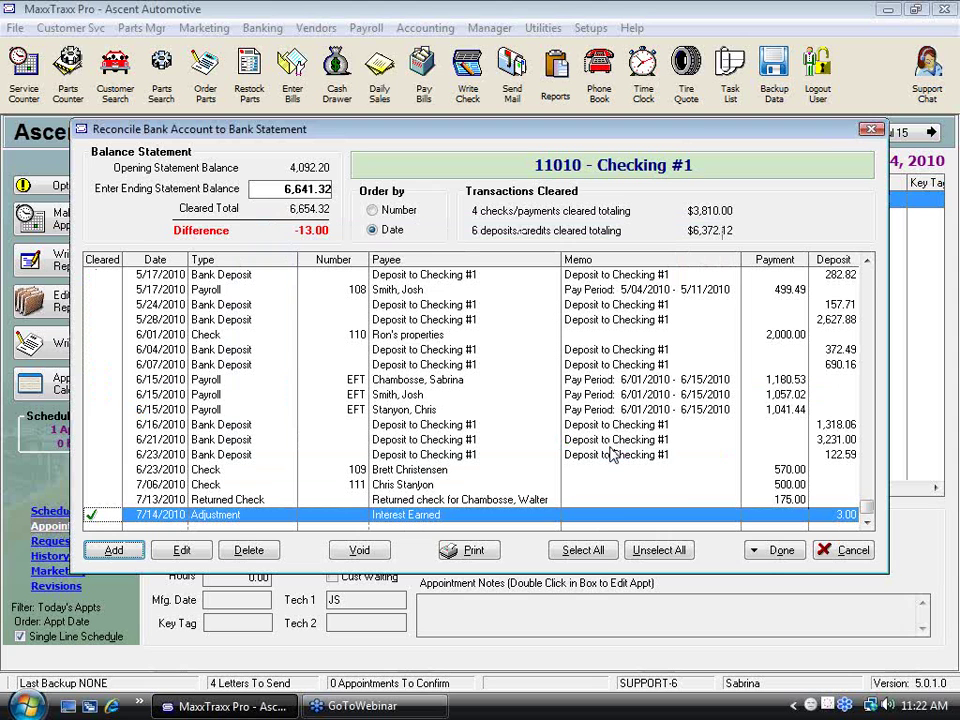
Step: Change the date of the Interest Earned adjustment to 4/30/2010 and mark it as cleared
click(181, 552)
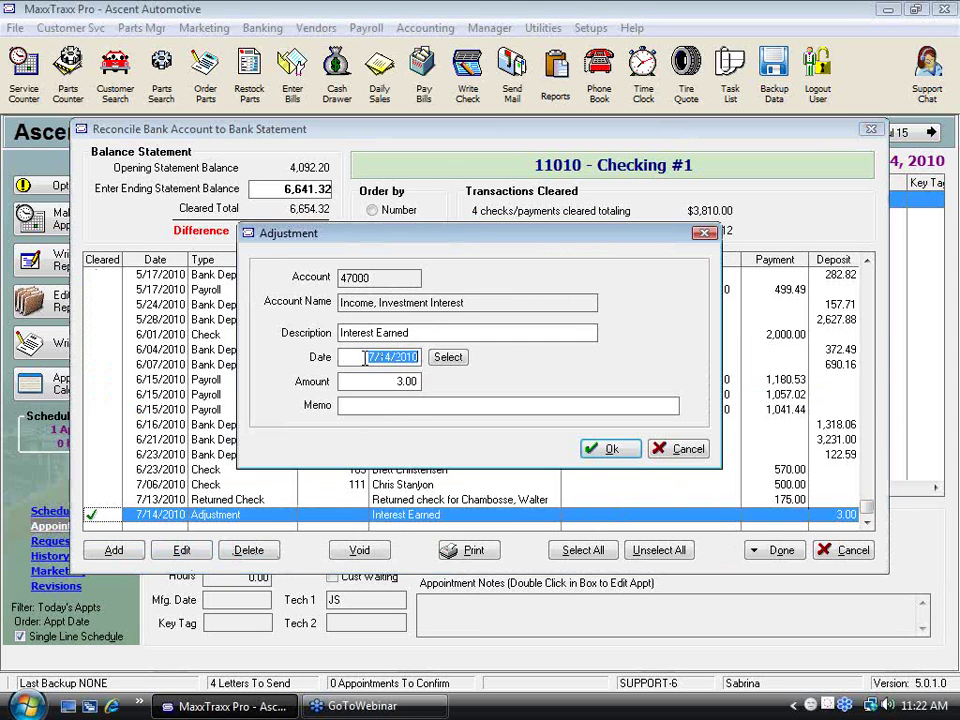
text(4/30)
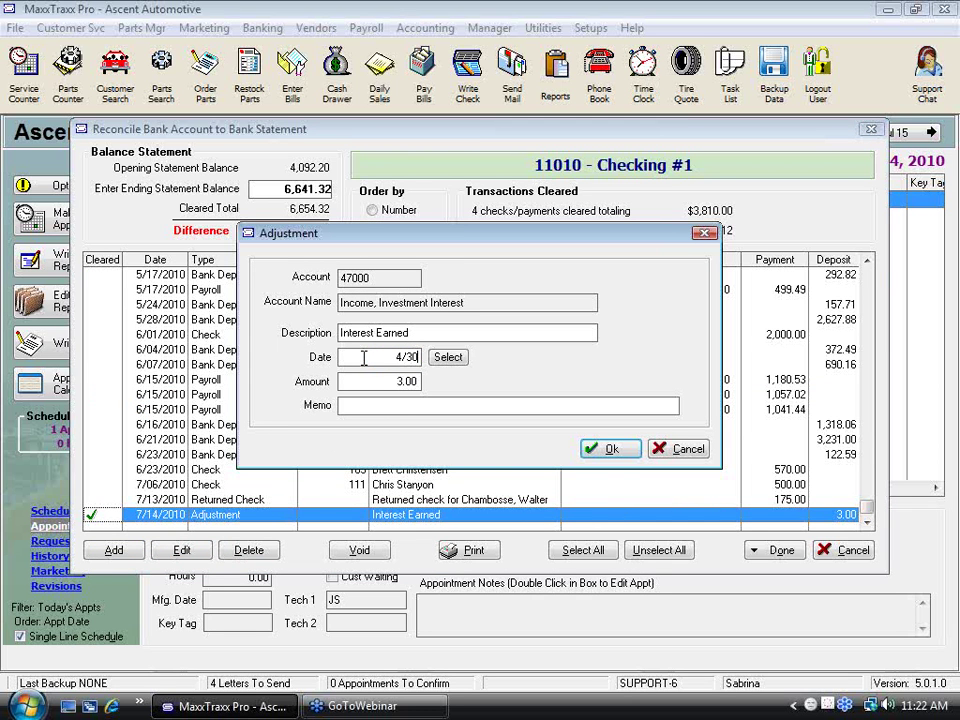
text(/2010)
key(Tab)
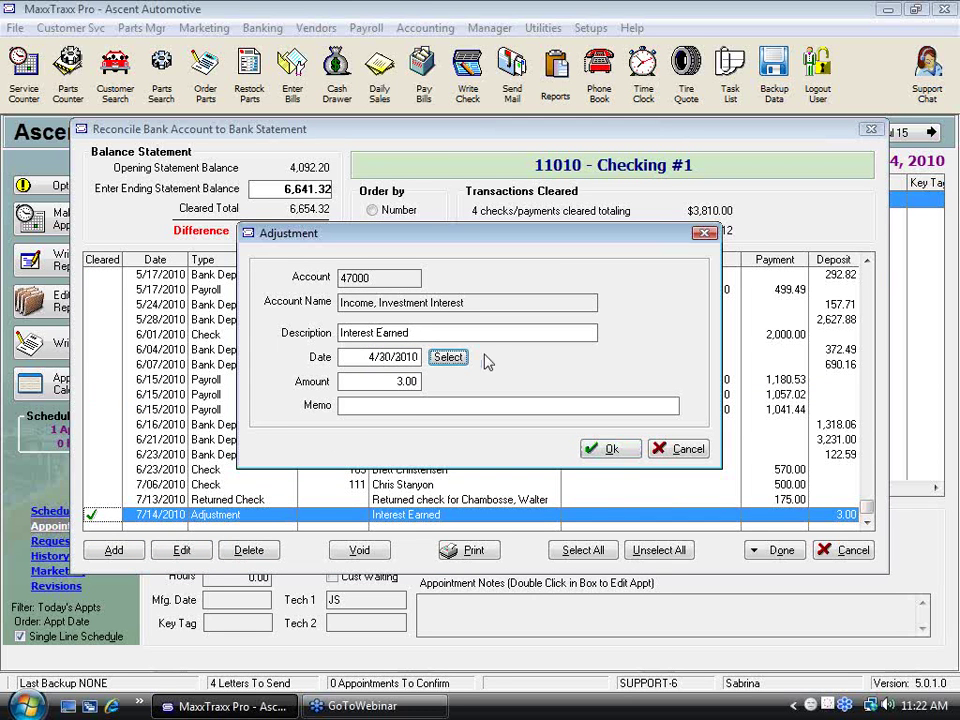
click(628, 453)
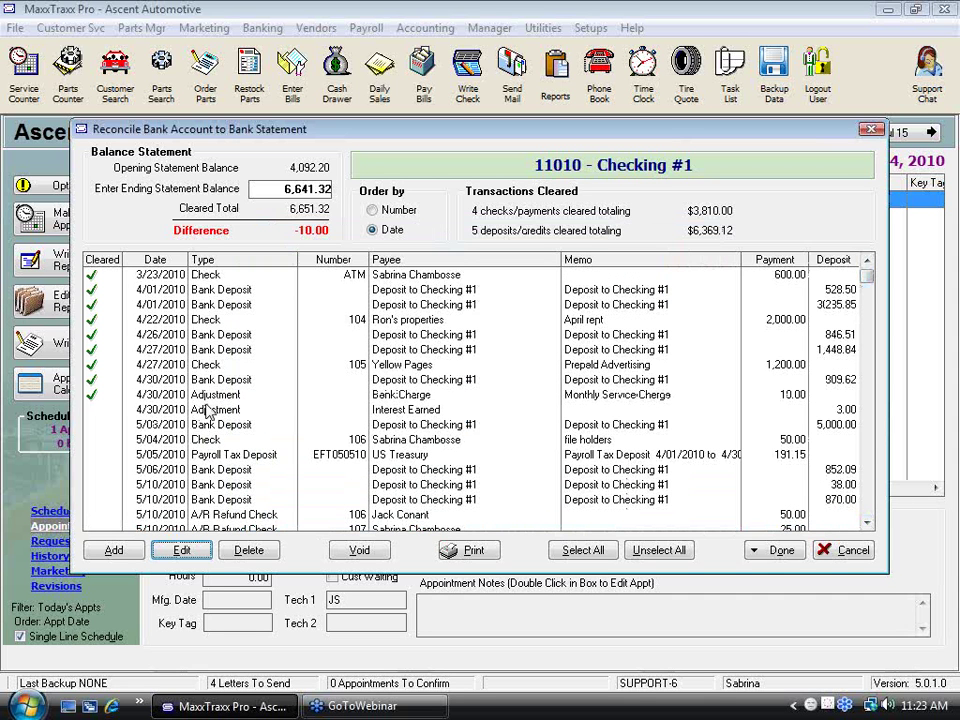
click(98, 411)
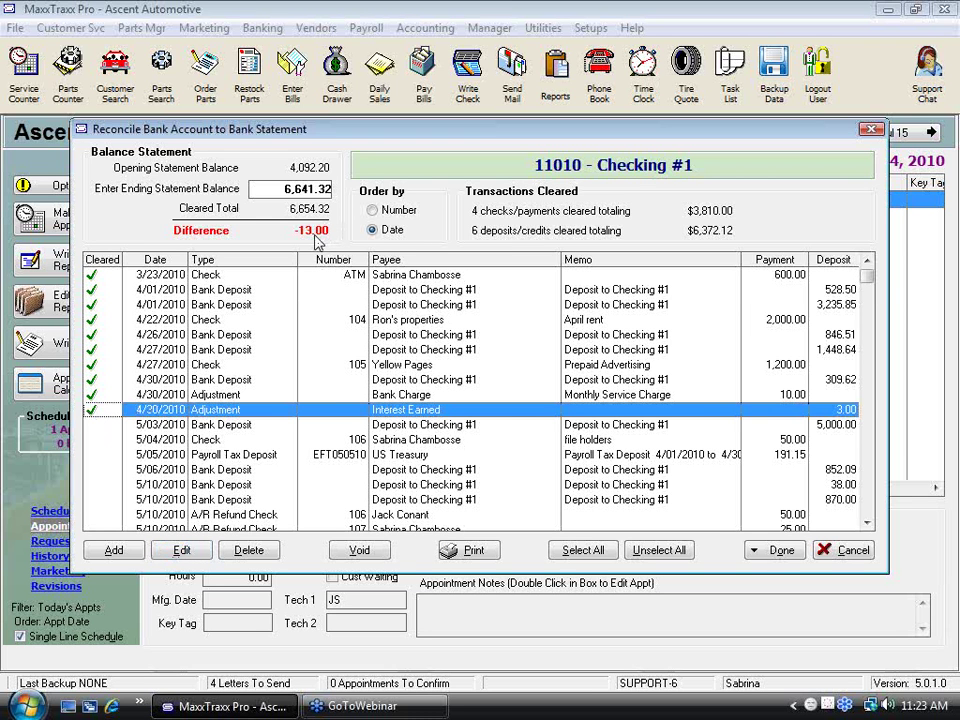
Step: Start a new account adjustment of type Charge with the description "CC processing fees" and an amount of 13.00
click(134, 554)
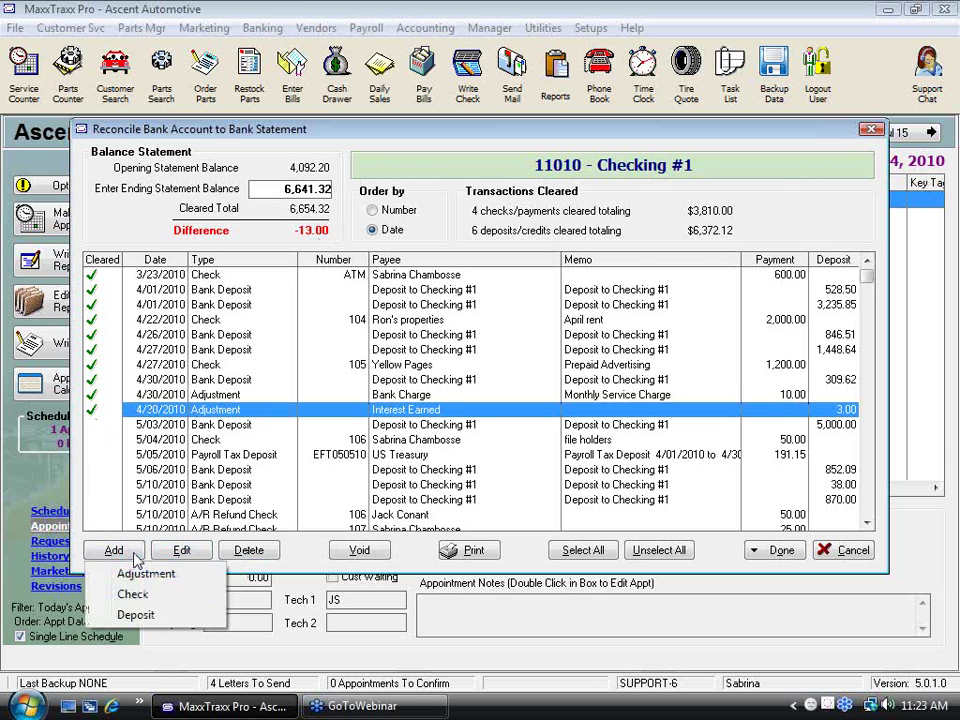
click(136, 576)
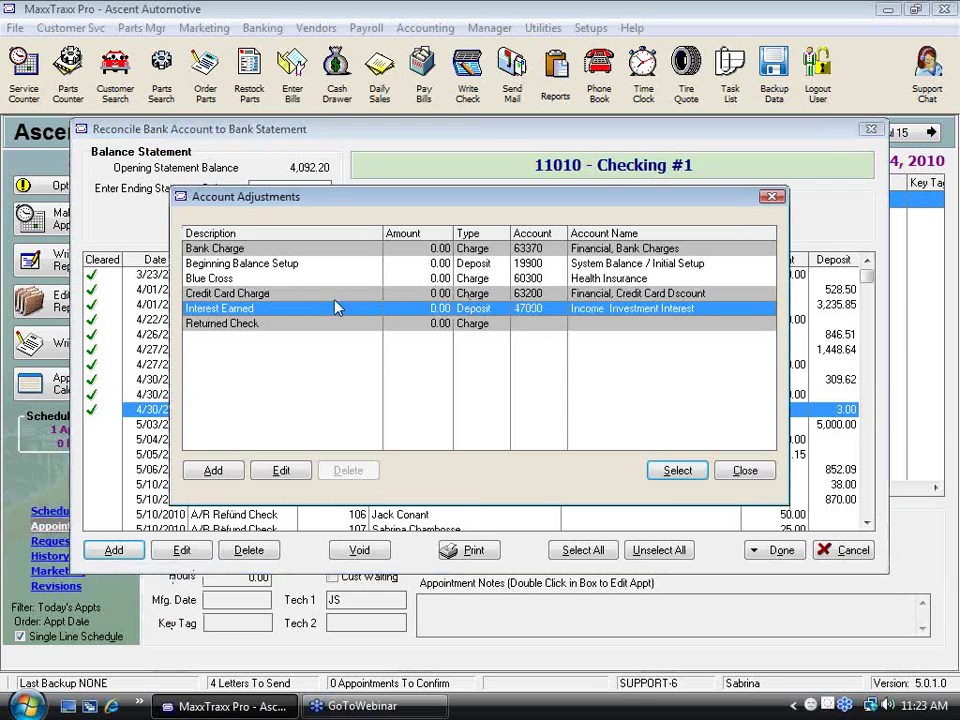
click(265, 294)
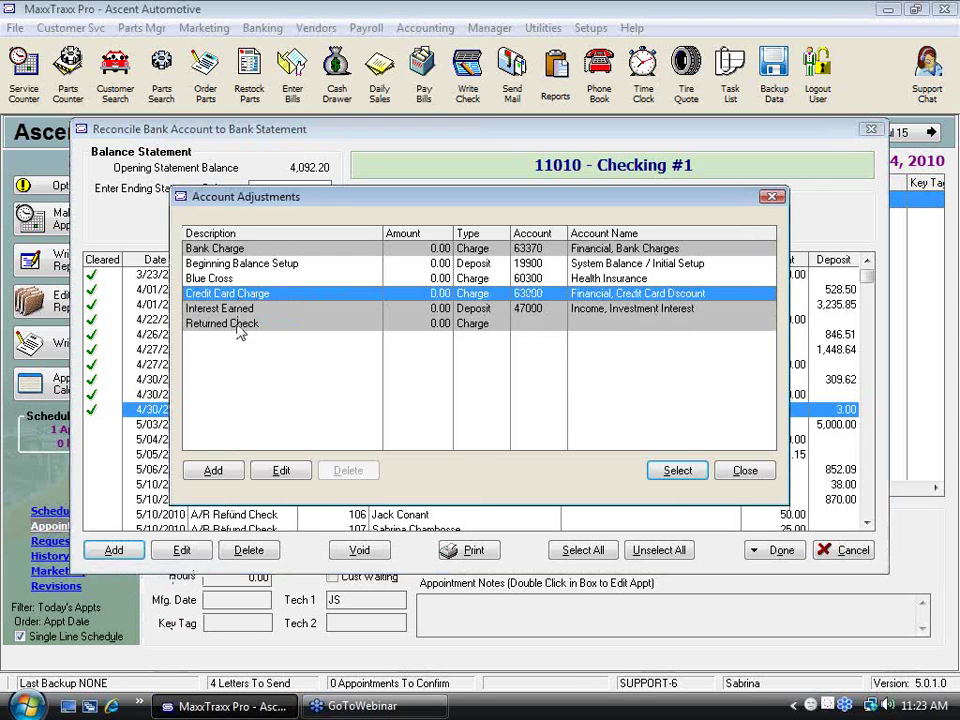
click(213, 472)
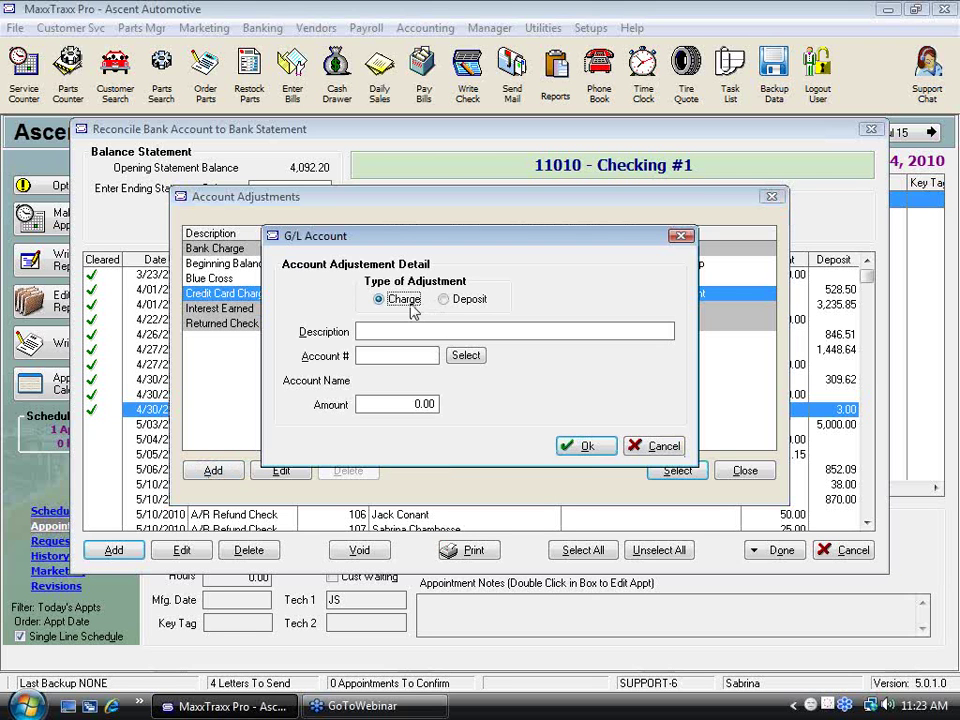
click(386, 332)
text(CC processing g)
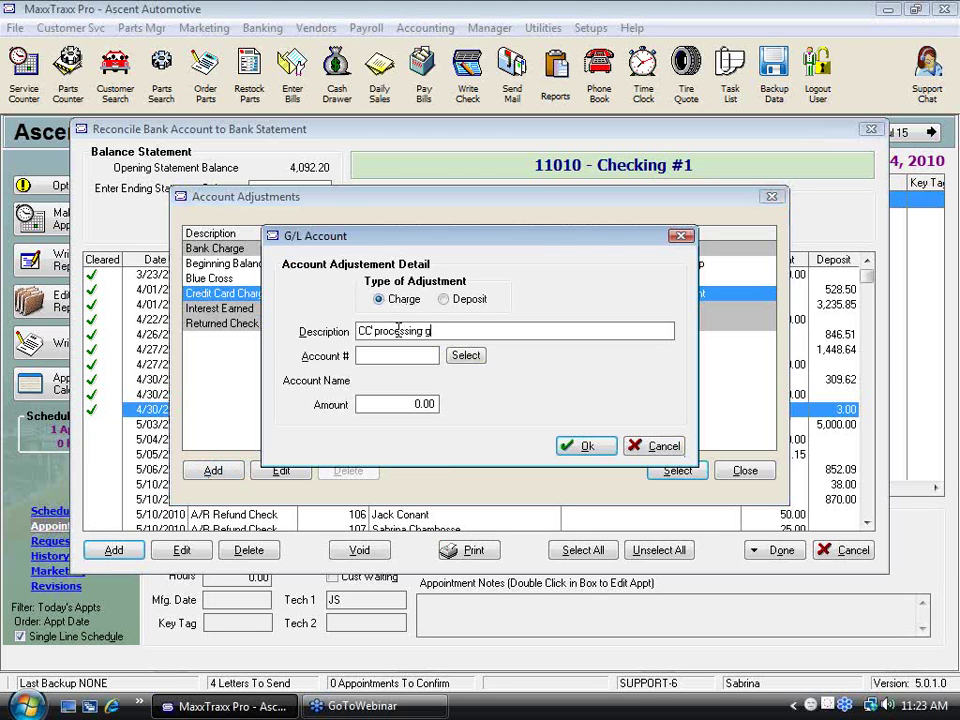
key(BackSpace)
text(fees)
click(420, 403)
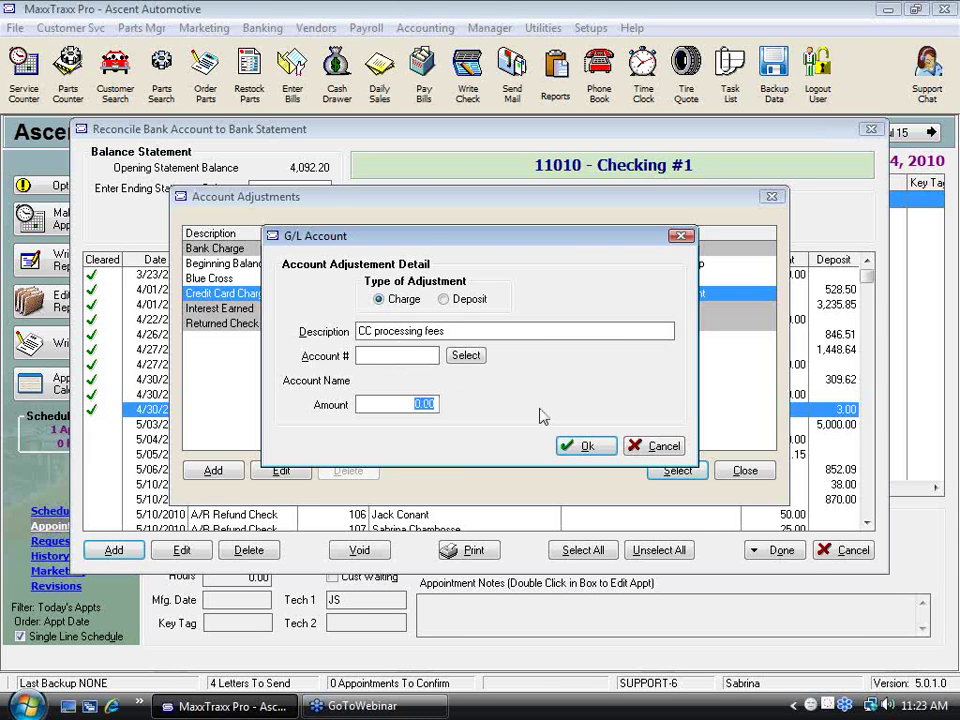
text(13)
drag(471, 238, 435, 370)
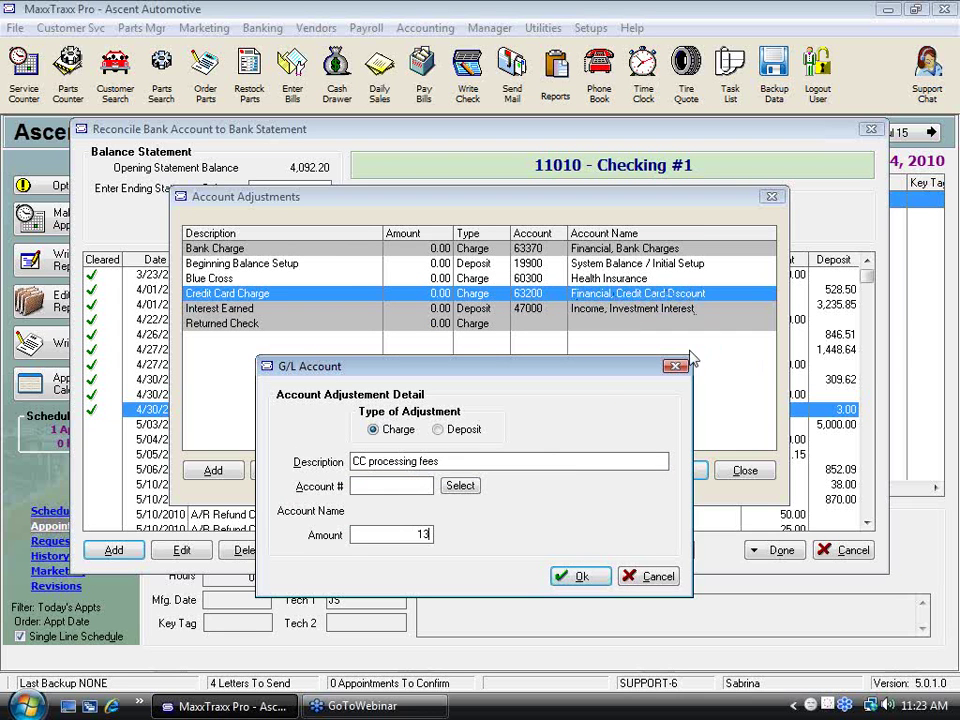
Step: Try to save the CC processing fees adjustment without an account number
click(458, 486)
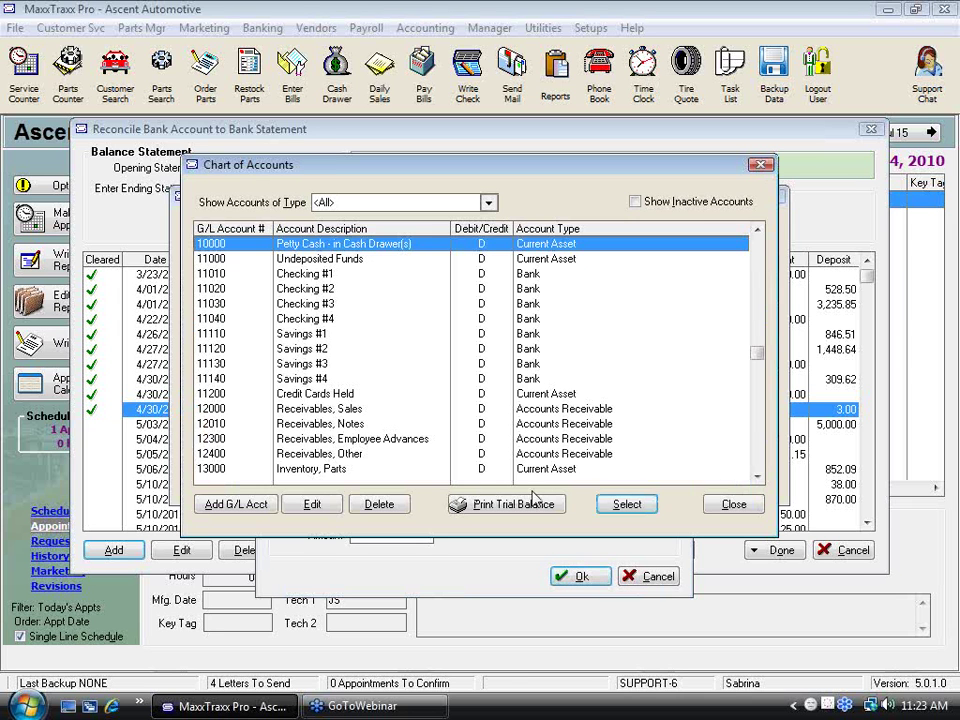
click(734, 504)
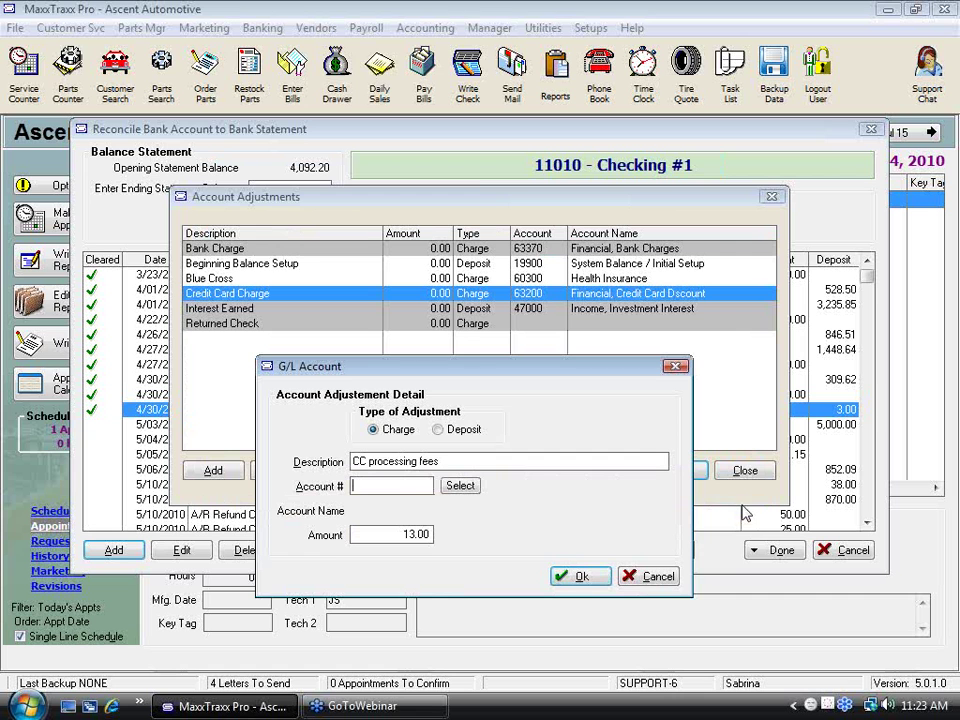
click(590, 580)
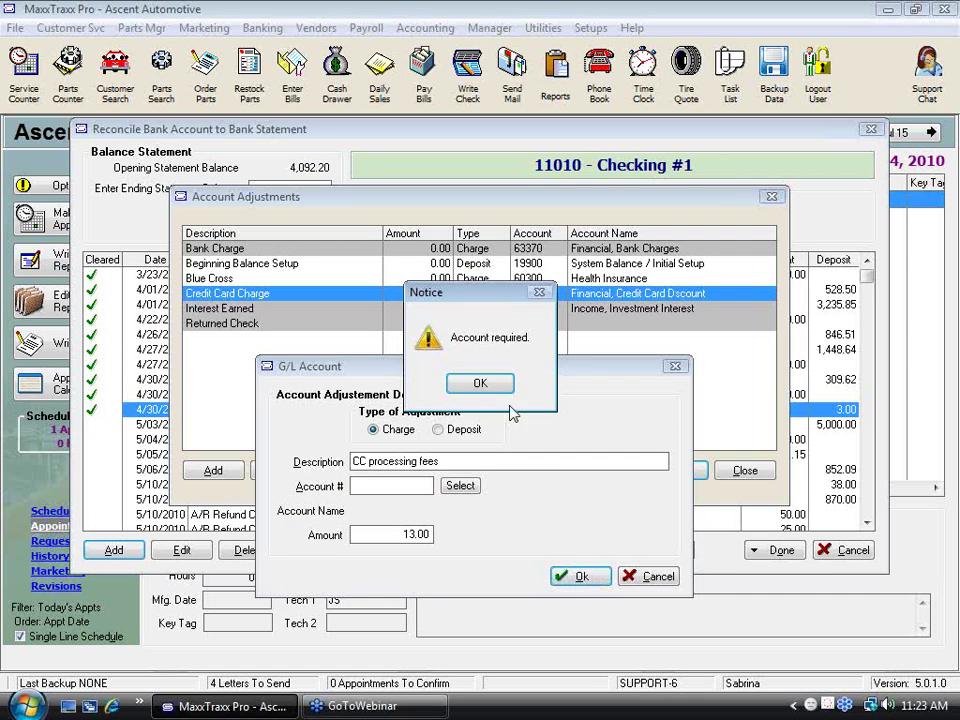
key(Return)
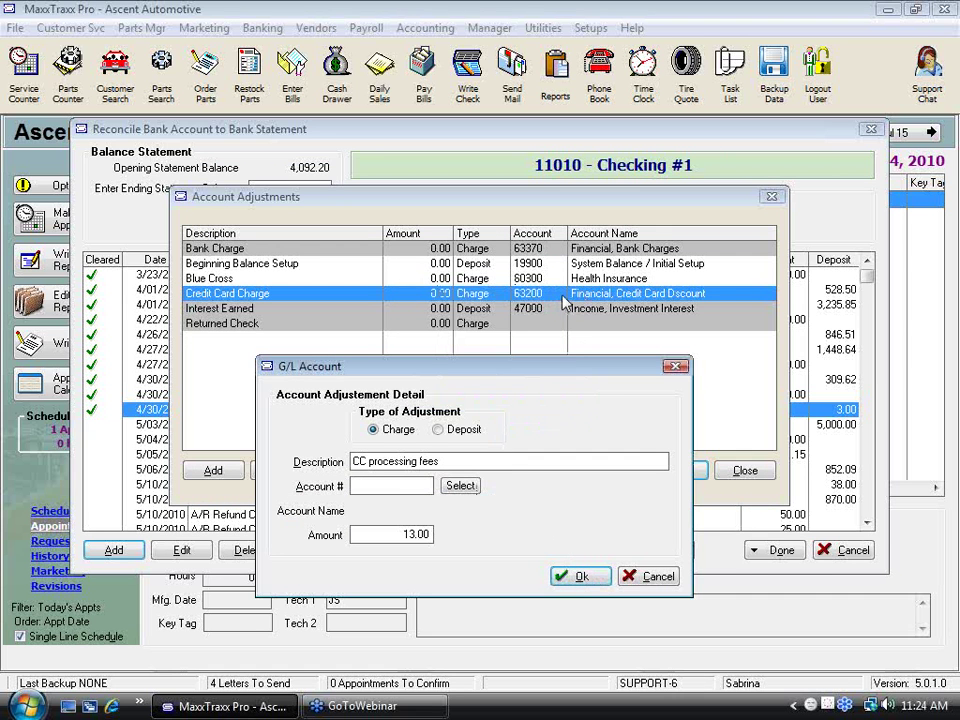
Step: Assign G/L account 63200 (Financial, Credit Card Dscount) to the CC processing fees adjustment and save it
click(462, 487)
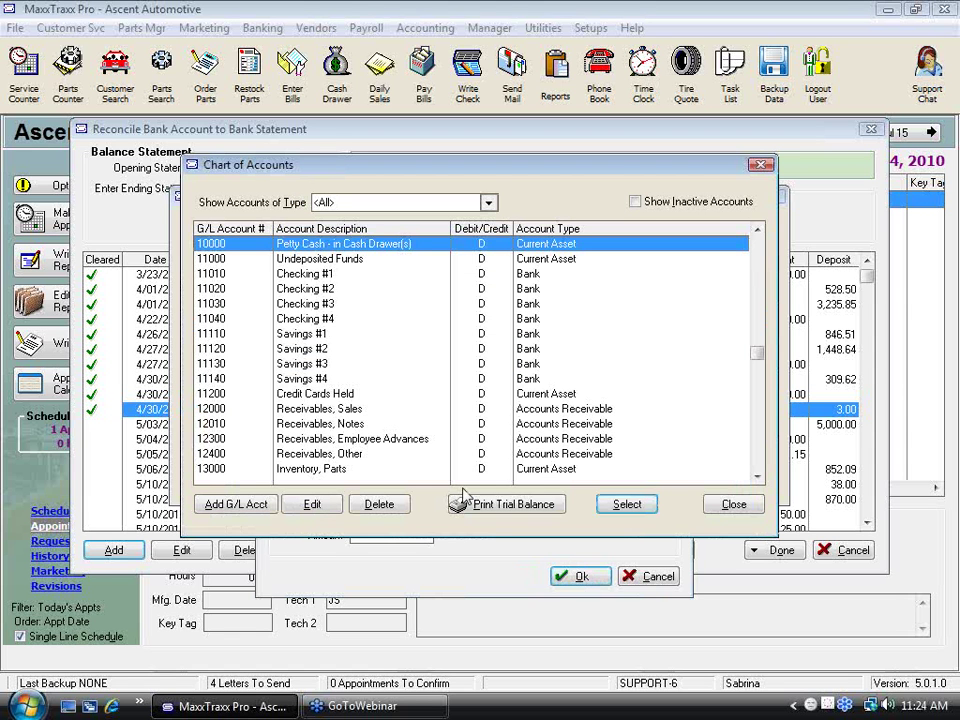
key(6)
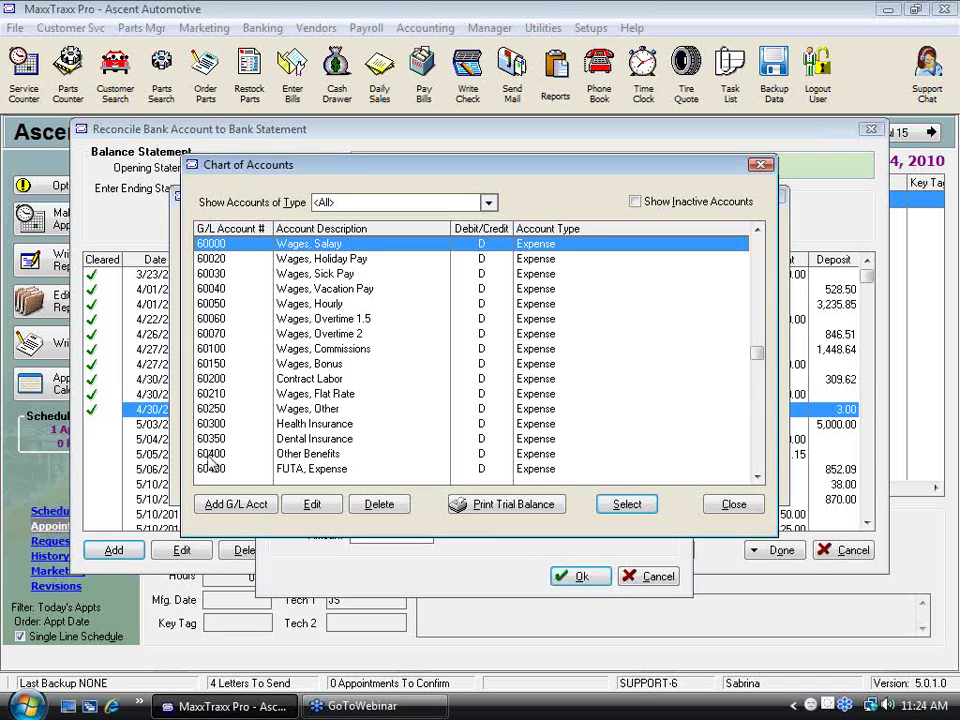
key(Page_Down)
key(Page_Down)
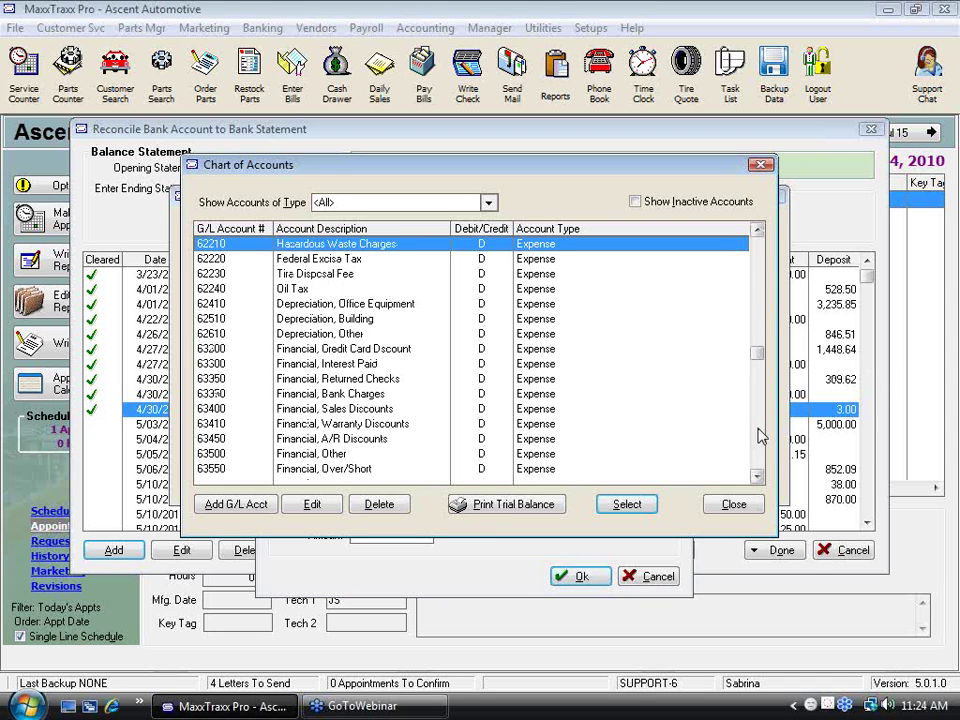
click(376, 348)
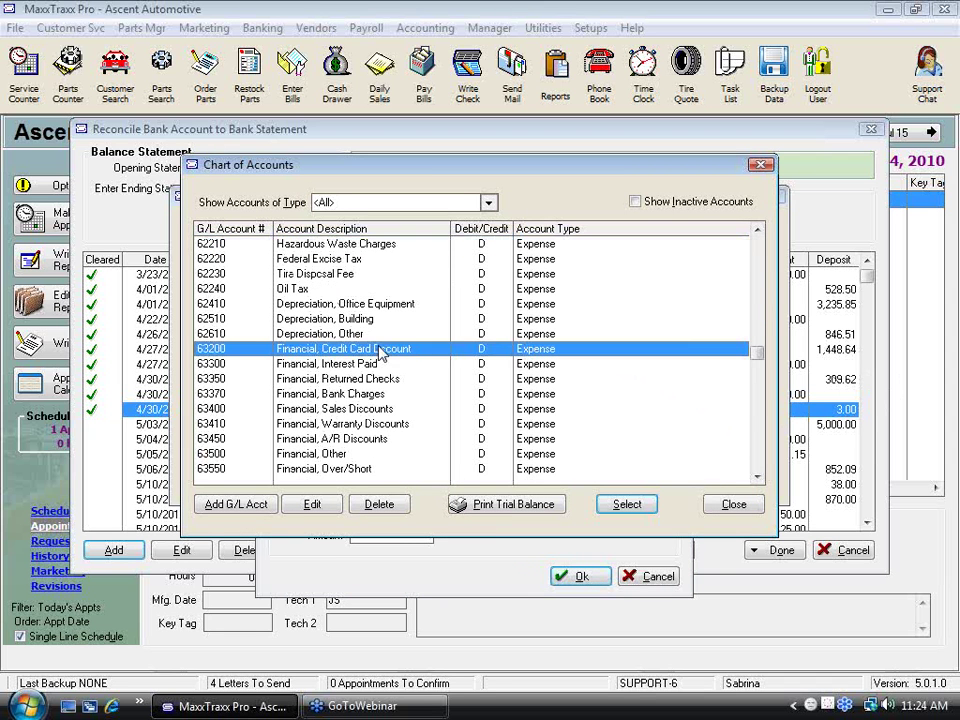
click(627, 504)
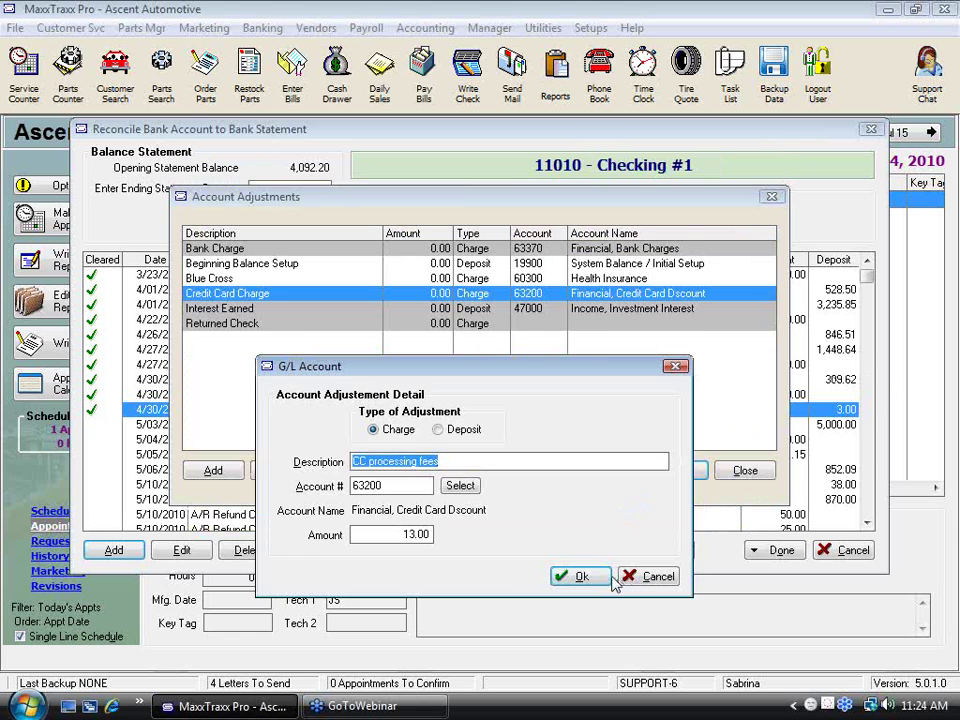
click(576, 578)
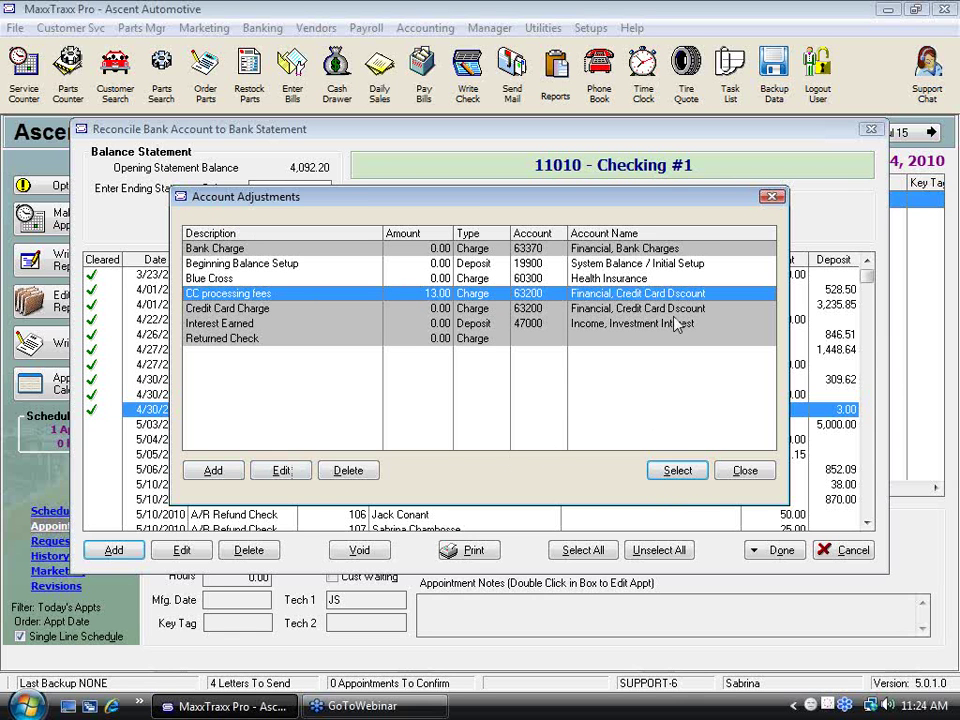
Step: Add the CC processing fees adjustment to the reconciliation with the date 4/25/10
click(678, 471)
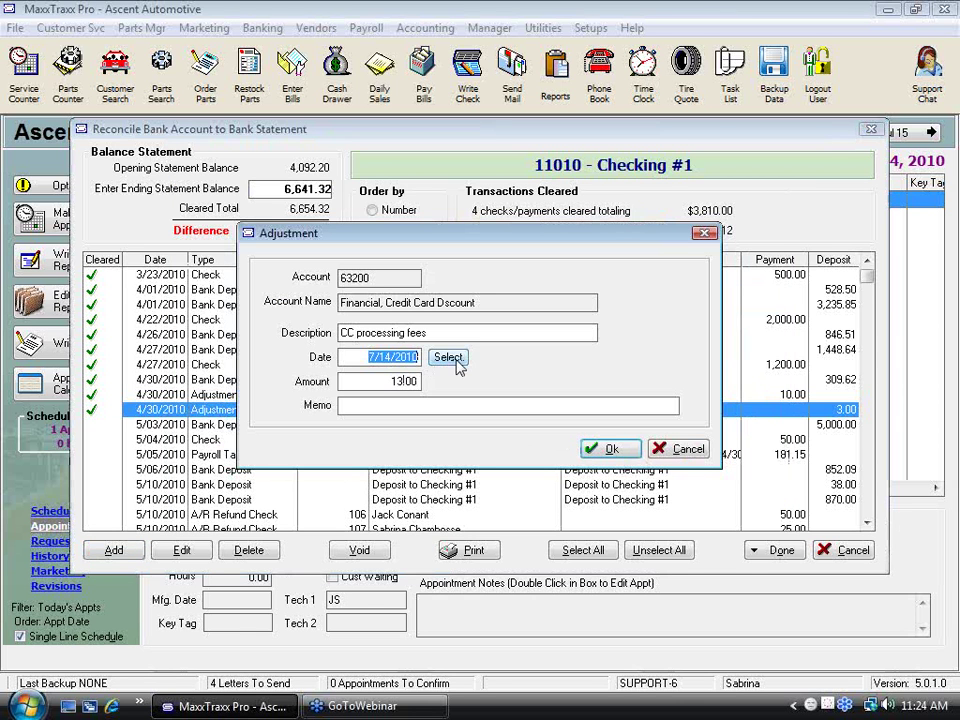
text(4/25)
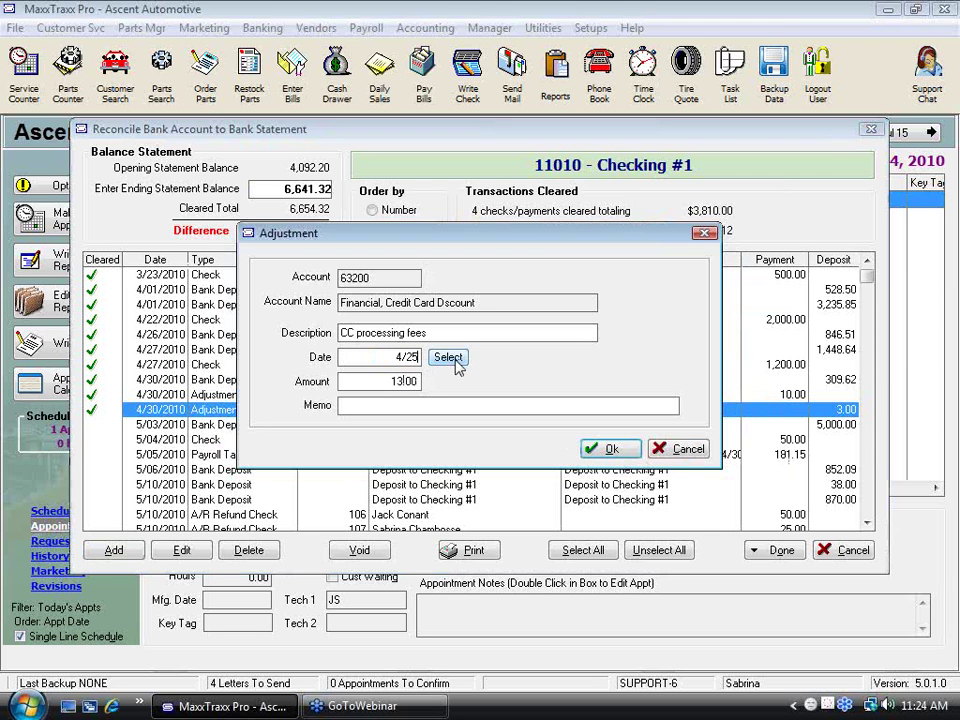
text(/10)
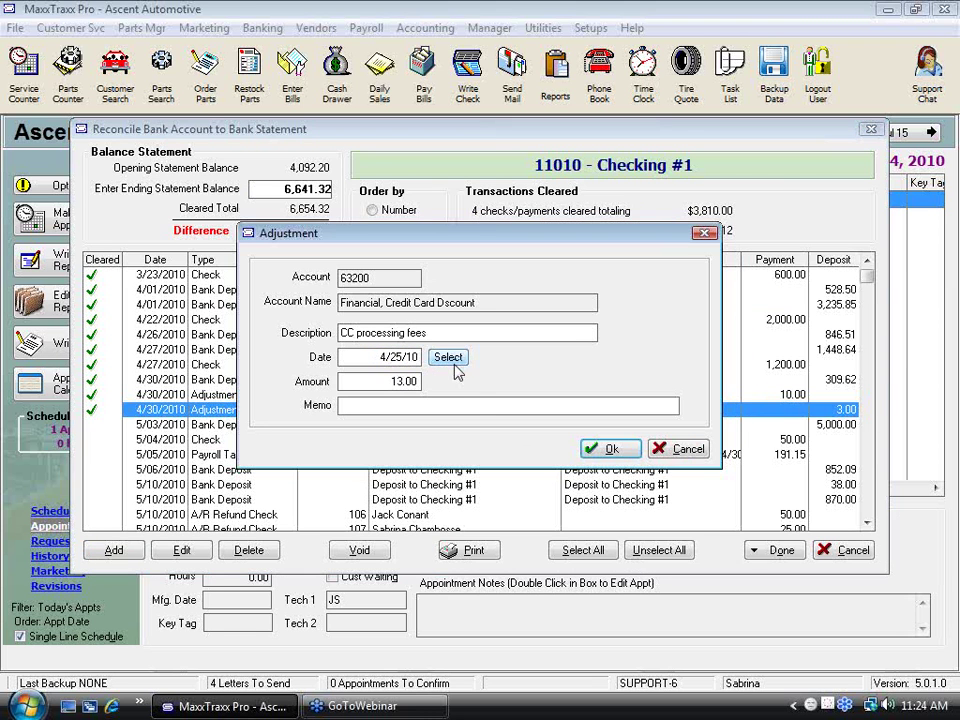
click(610, 448)
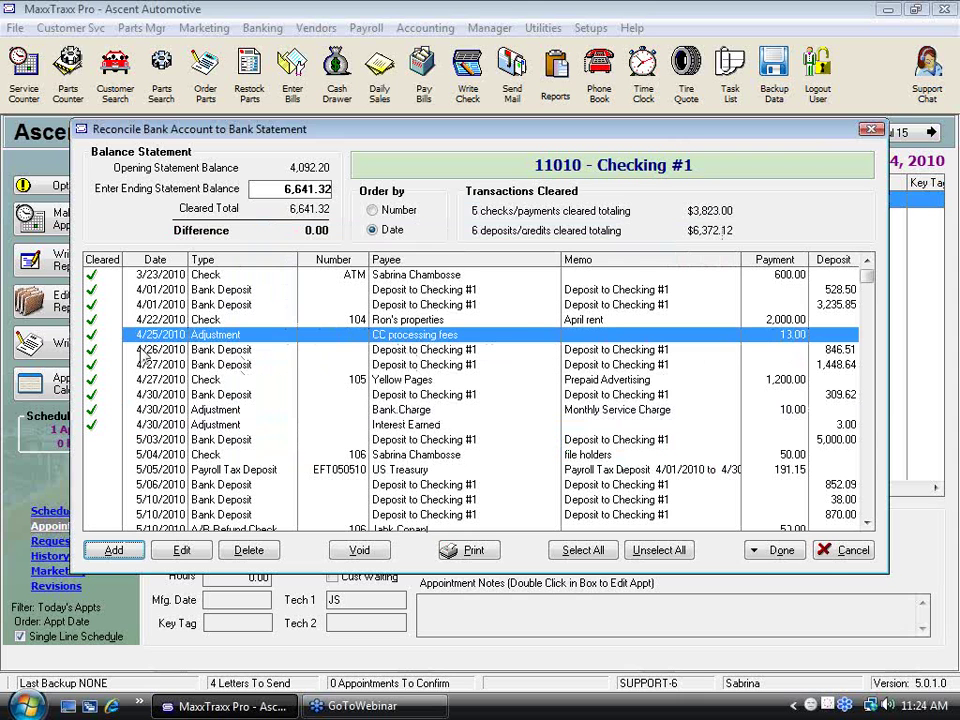
Step: Set the default amount of the CC processing fees adjustment template to 0 and return to the reconciliation
click(120, 552)
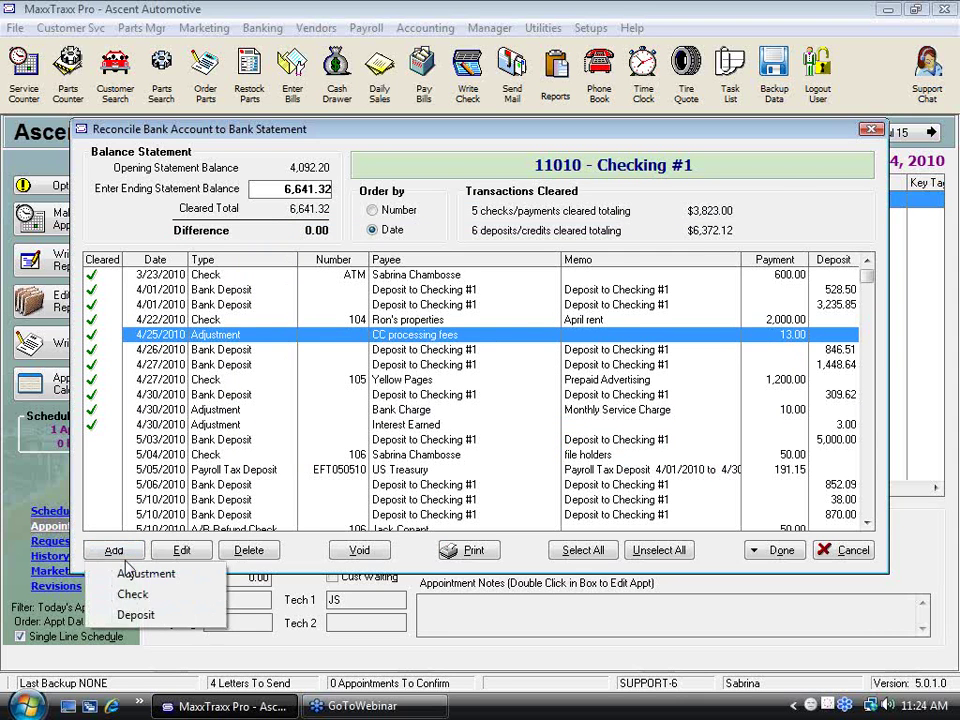
click(132, 572)
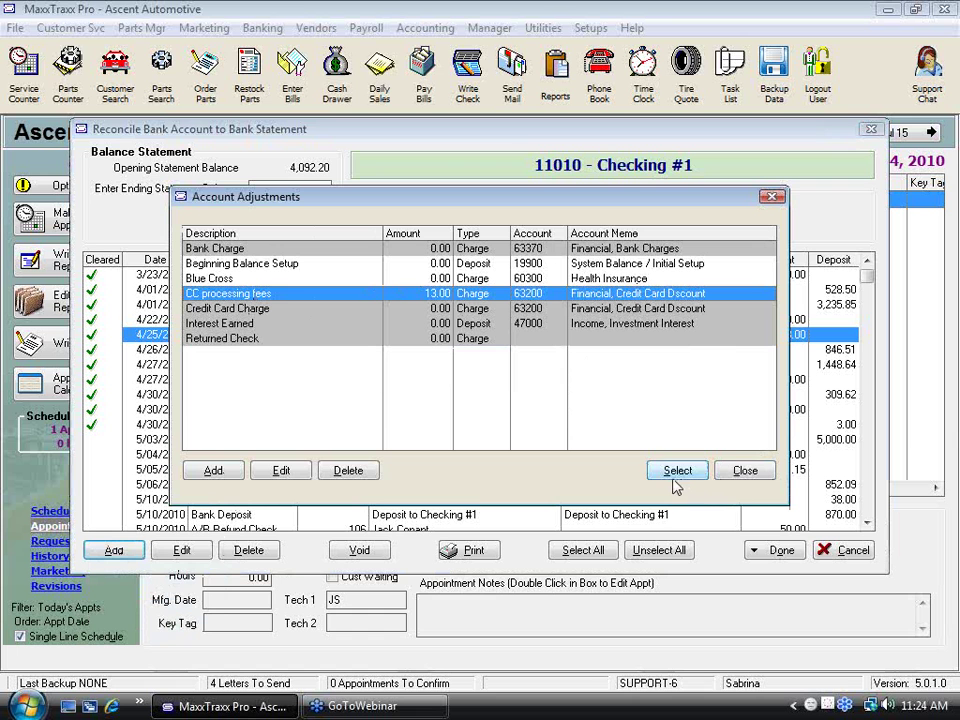
click(284, 472)
key(Tab)
key(Tab)
key(Tab)
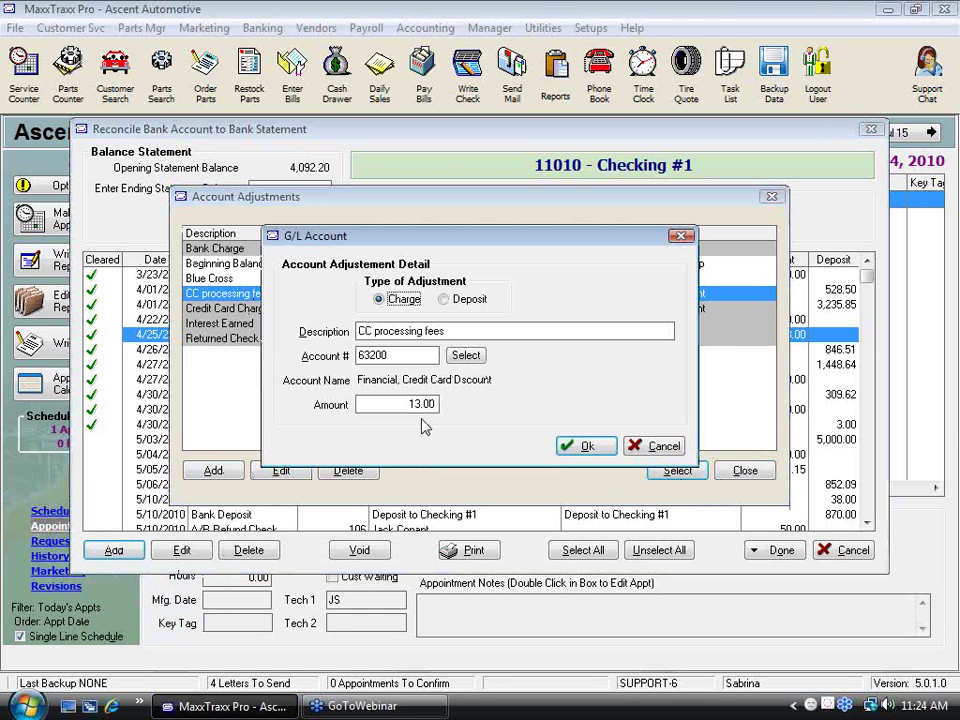
text(0)
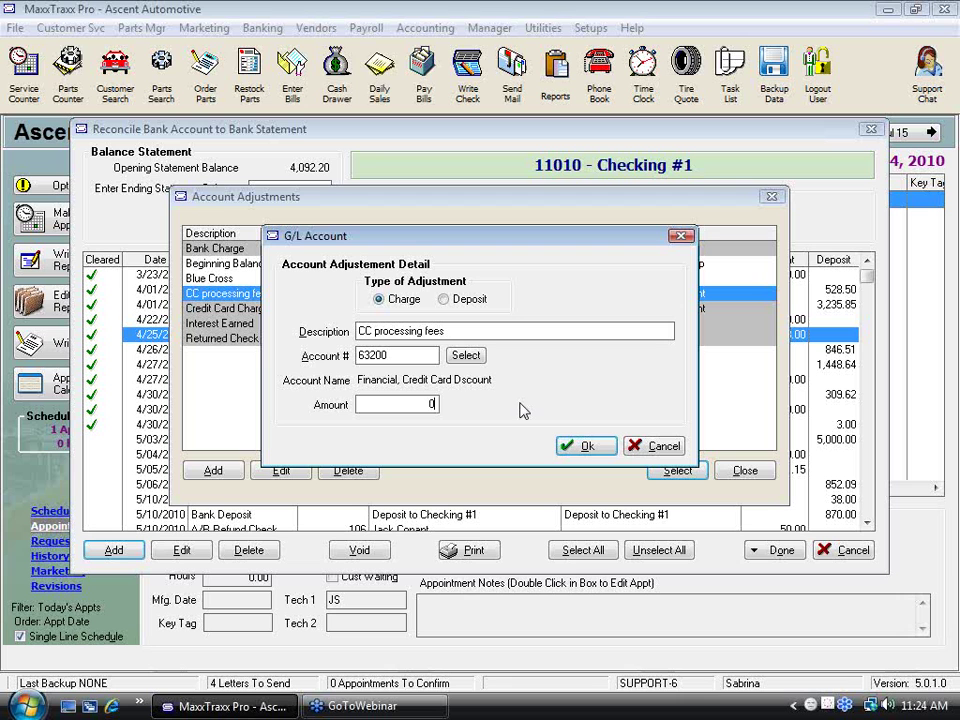
key(Tab)
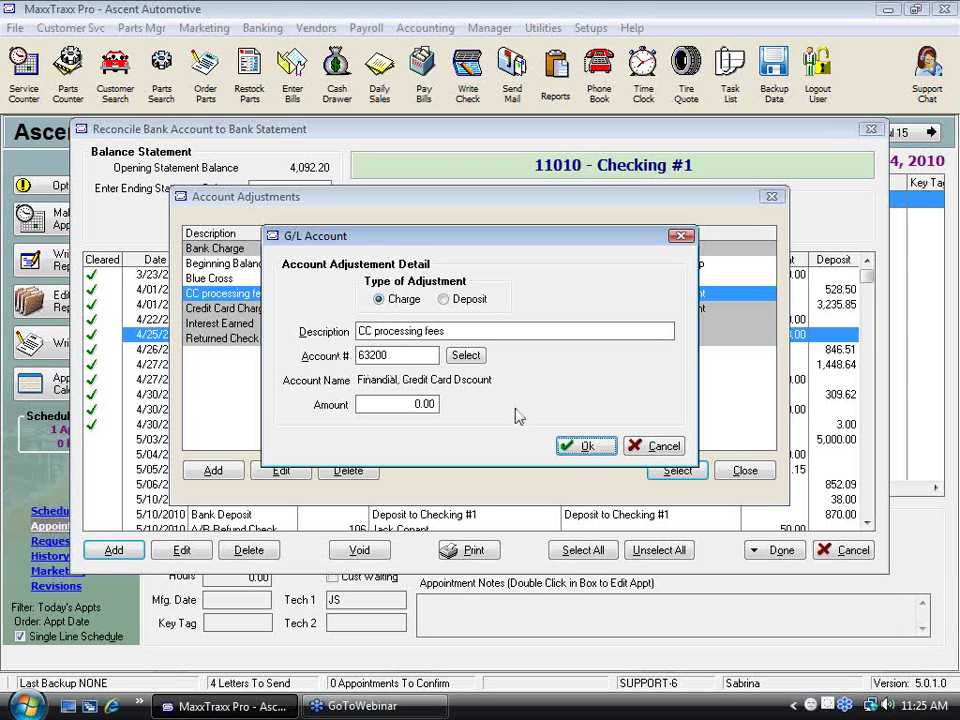
double_click(419, 356)
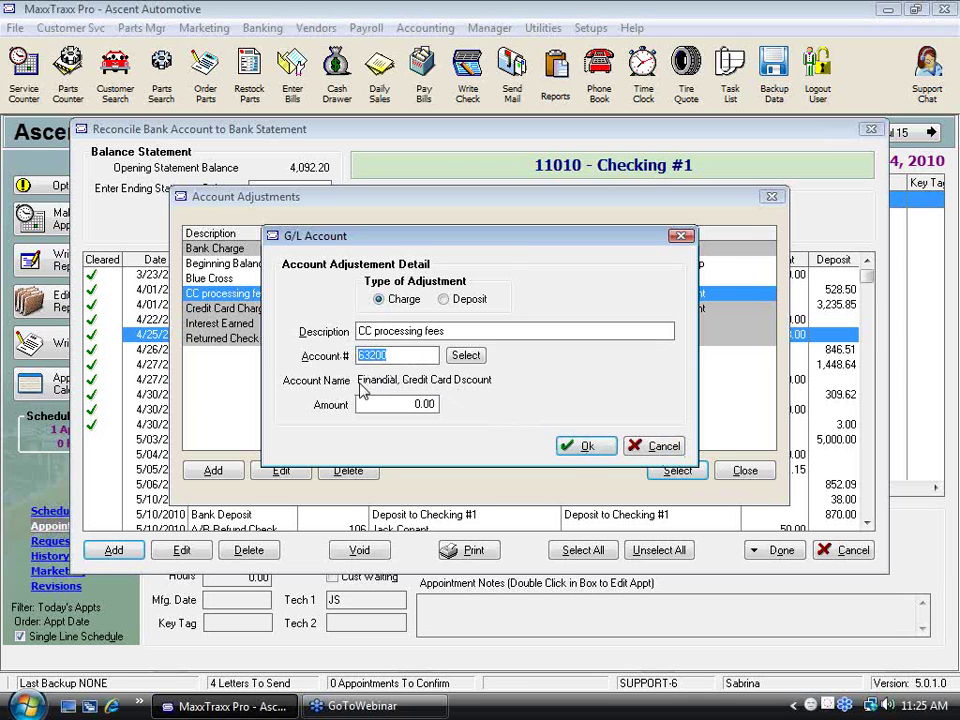
click(606, 452)
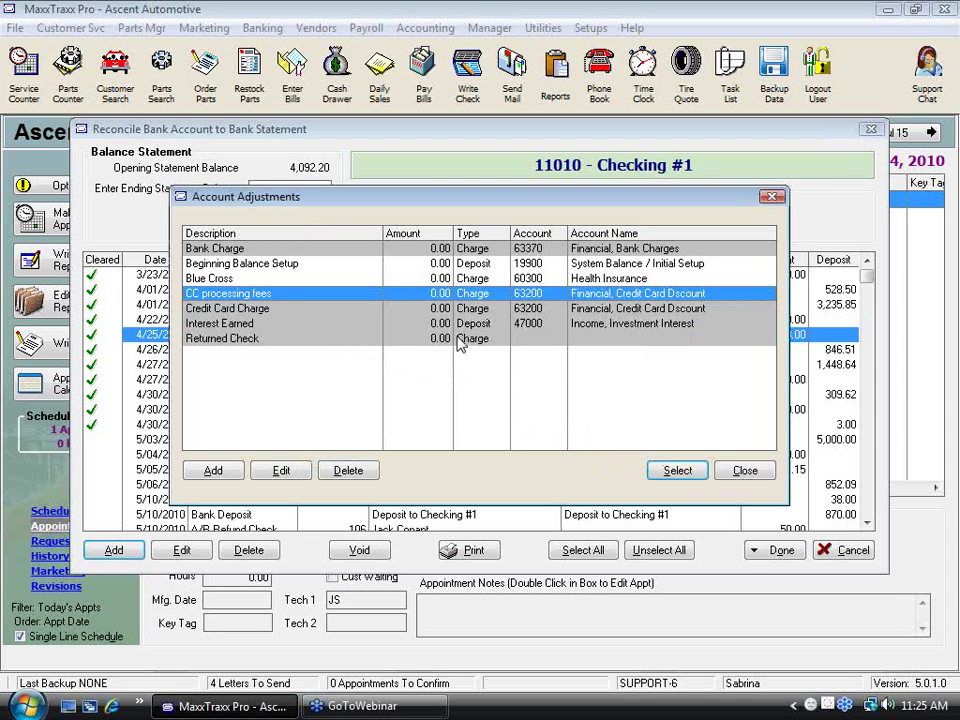
click(741, 472)
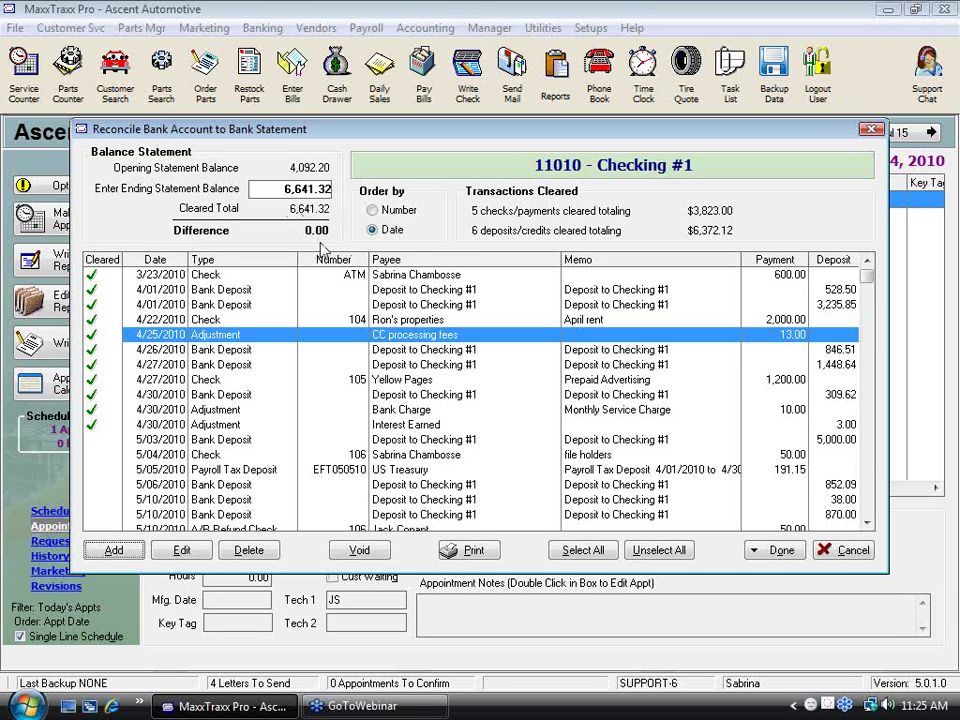
Step: Unmark the 4/27/2010 Yellow Pages check as cleared and save the reconciliation without posting it
click(786, 553)
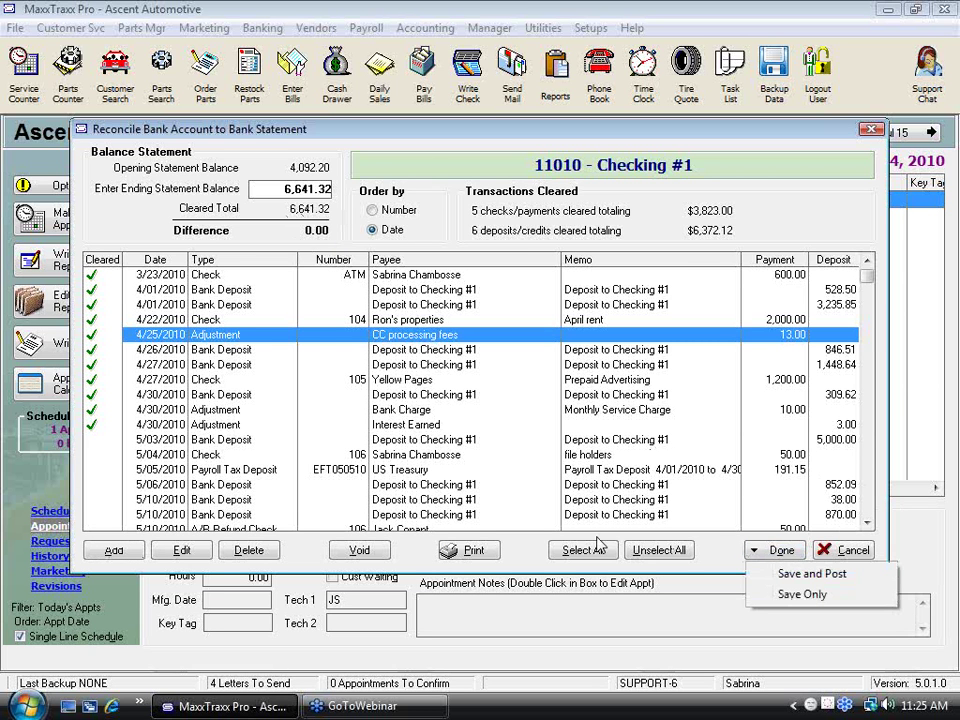
click(90, 380)
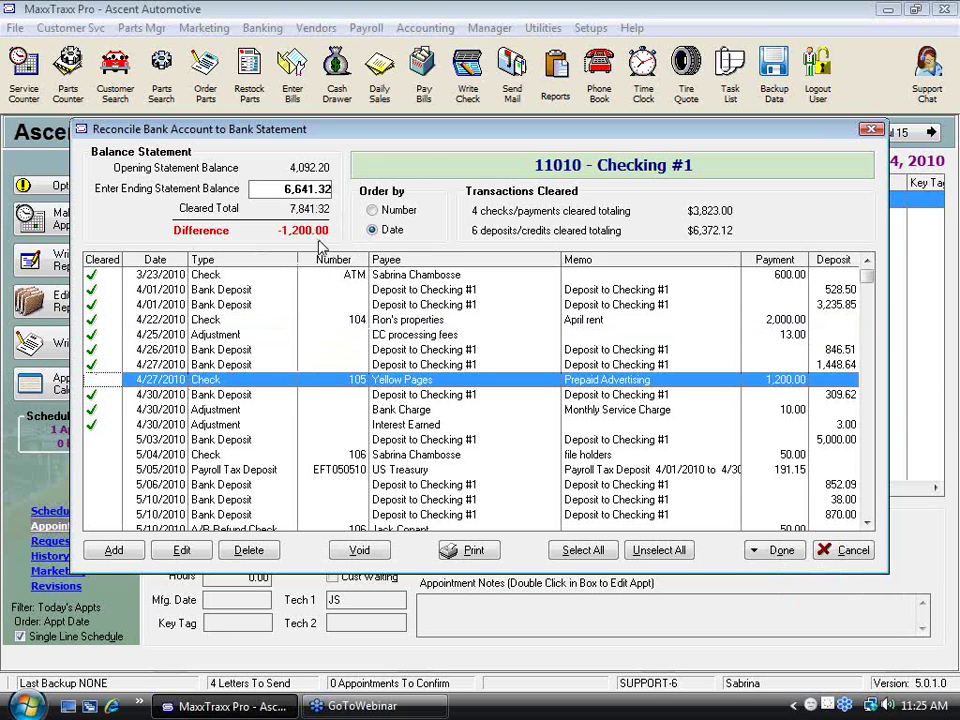
click(786, 552)
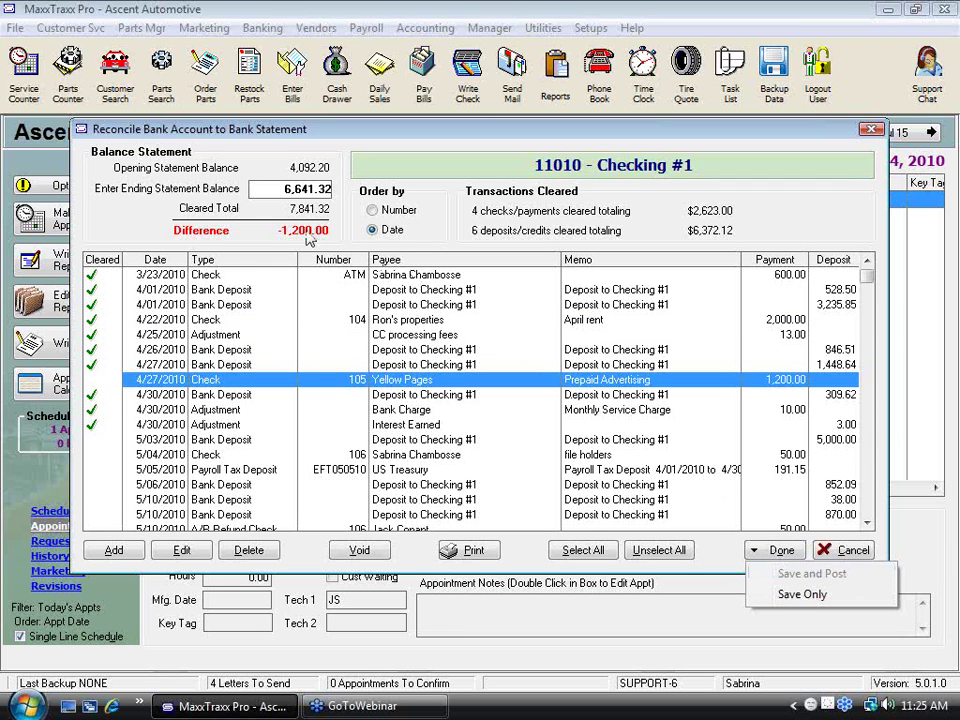
click(815, 595)
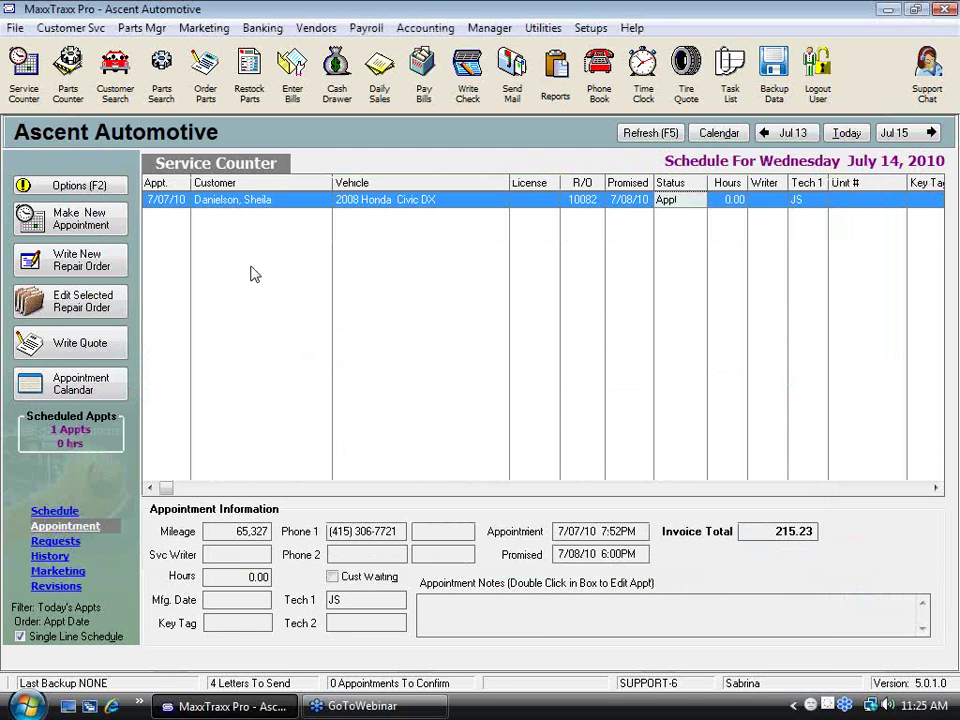
Step: Reopen the bank reconciliation for Checking #1 and order its transactions by date
click(258, 30)
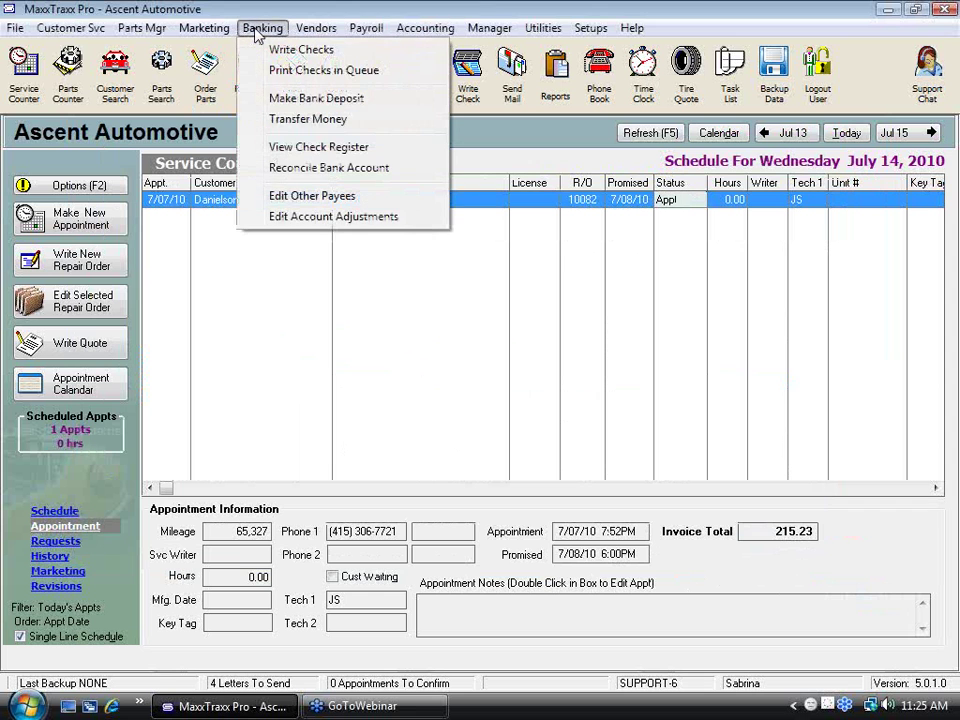
click(306, 167)
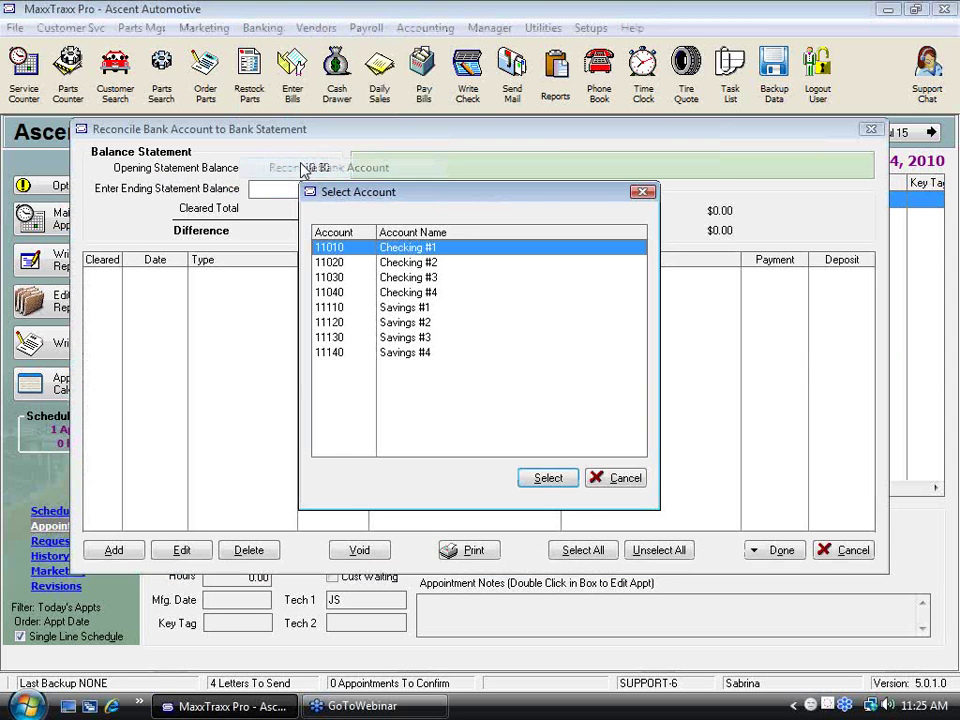
click(550, 480)
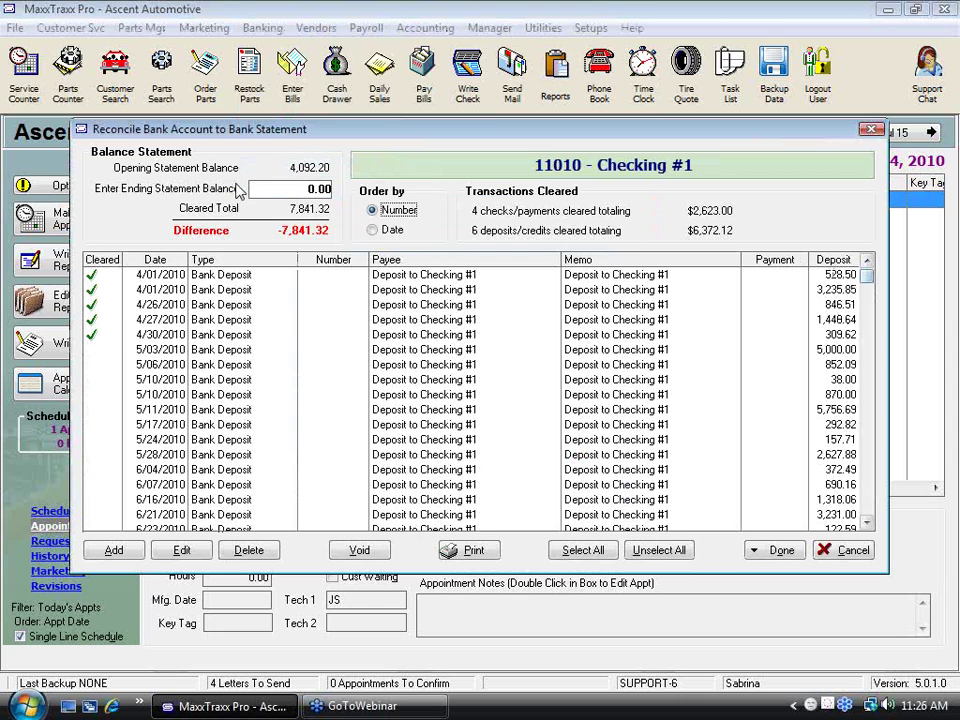
click(372, 231)
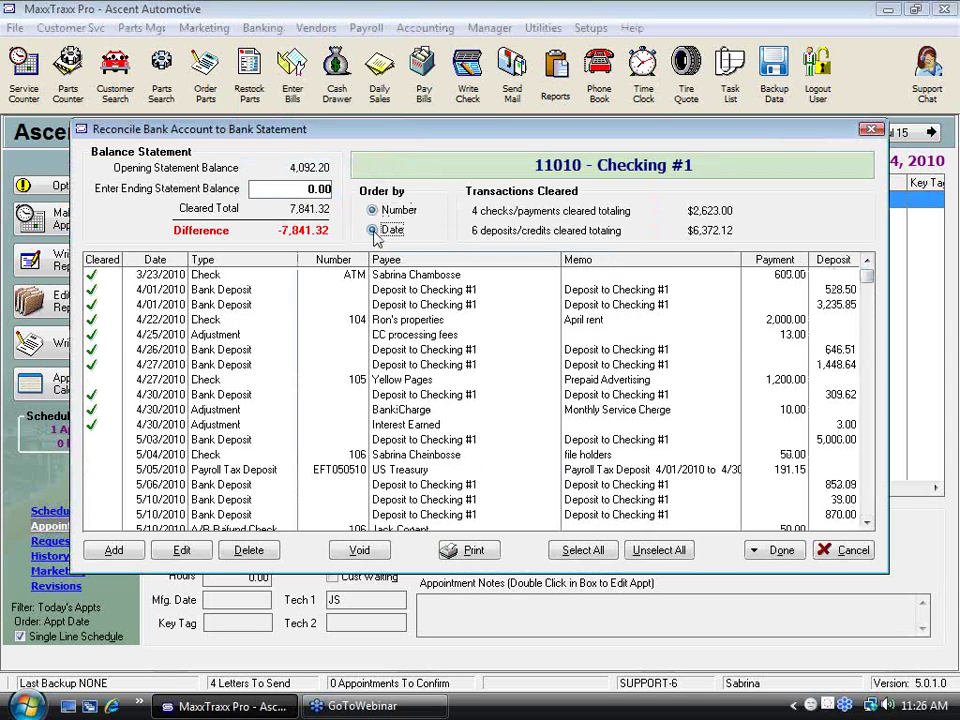
Step: Mark the 4/27/2010 Yellow Pages check as cleared and set the ending statement balance to 6,641.32
click(92, 380)
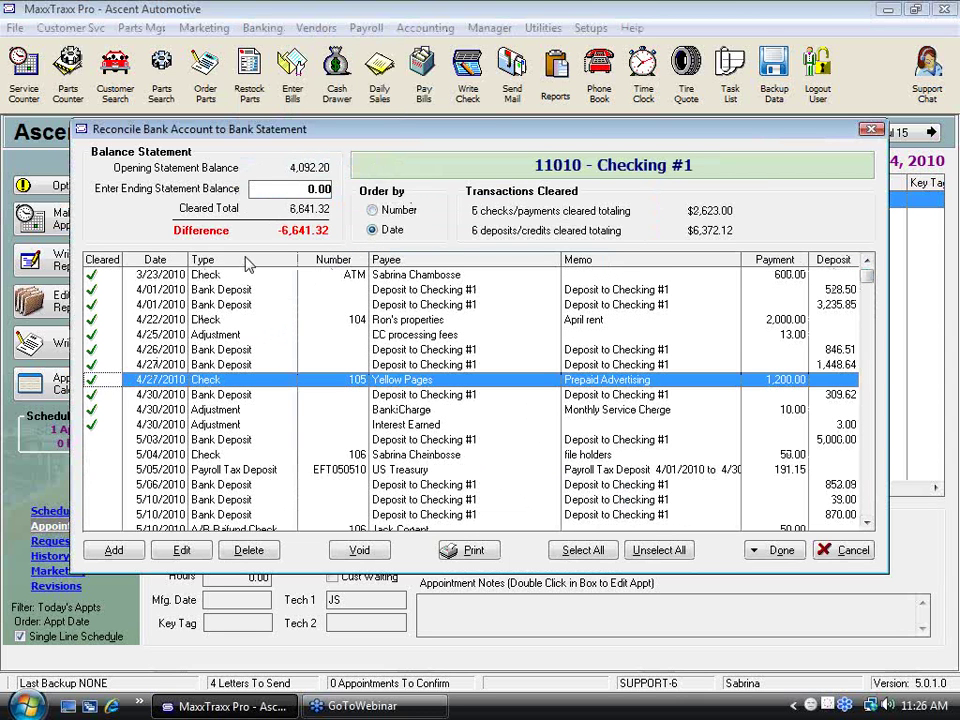
click(282, 187)
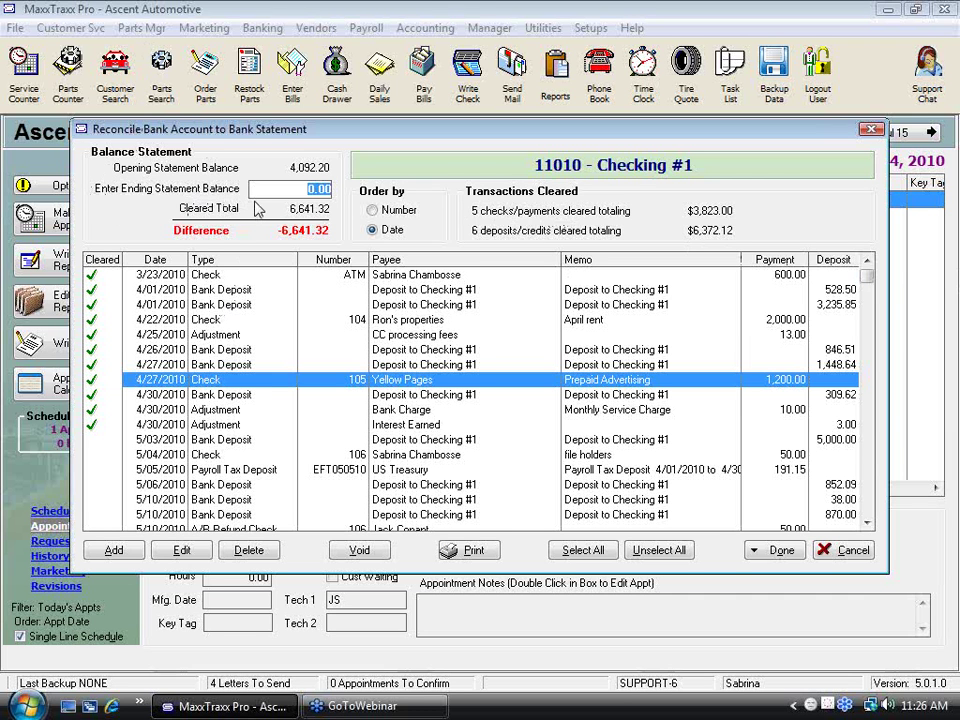
text(6,641.32)
key(Tab)
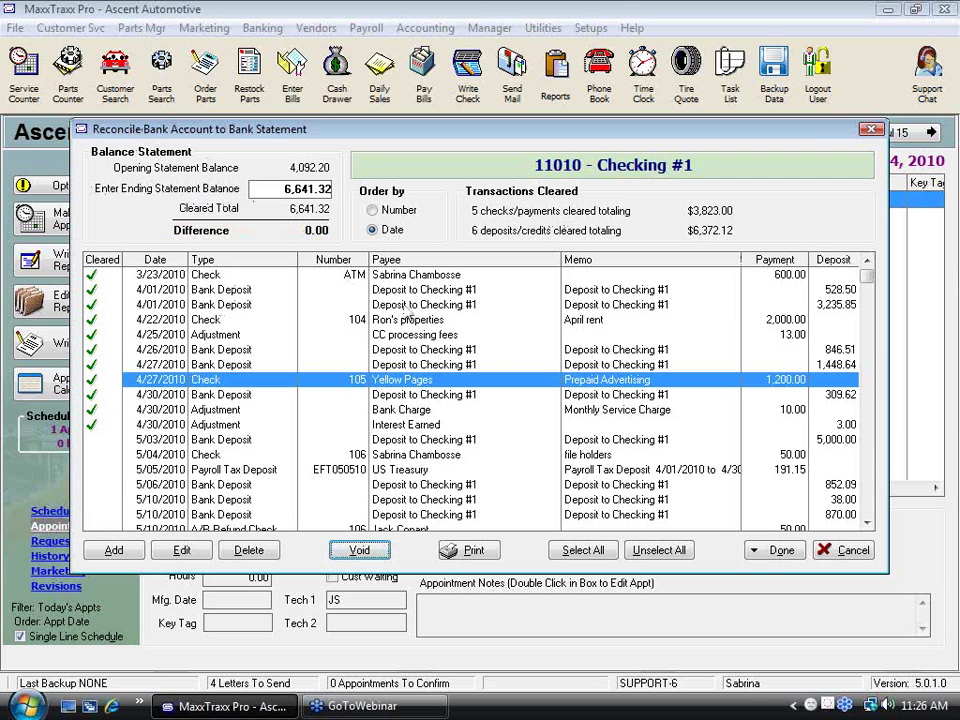
Step: Save and post the Checking #1 reconciliation with a statement closing date of 4/30/2010
click(778, 552)
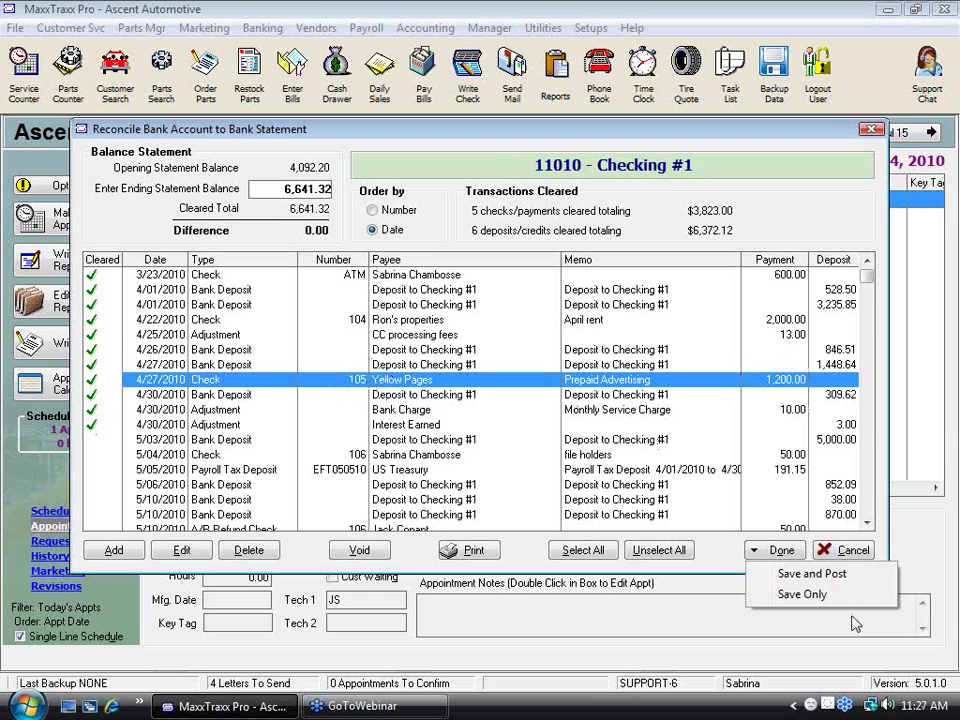
click(824, 575)
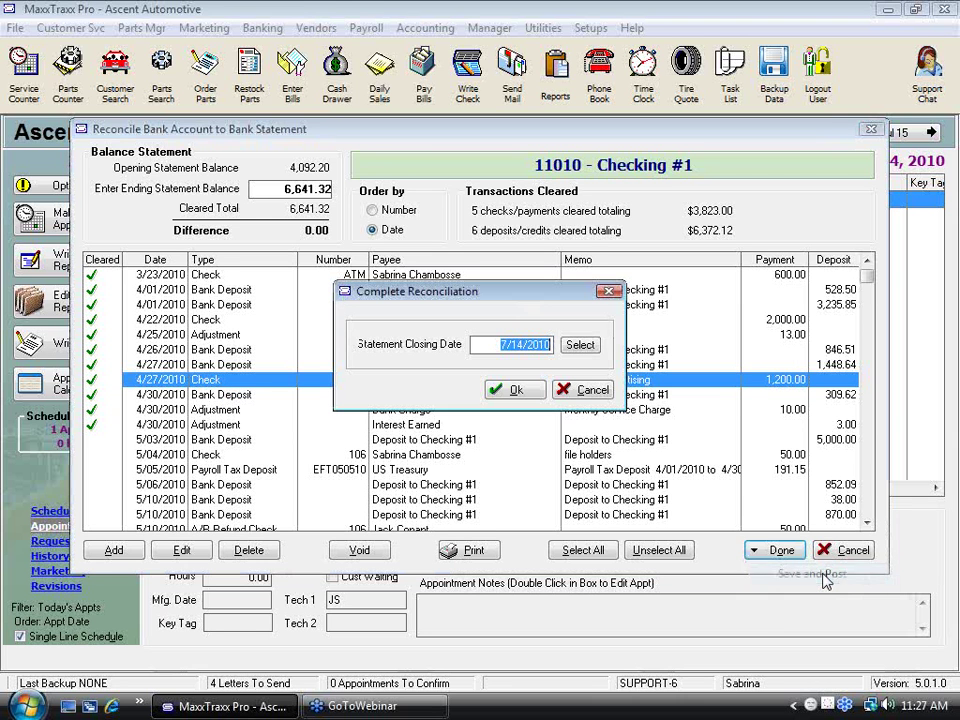
click(580, 346)
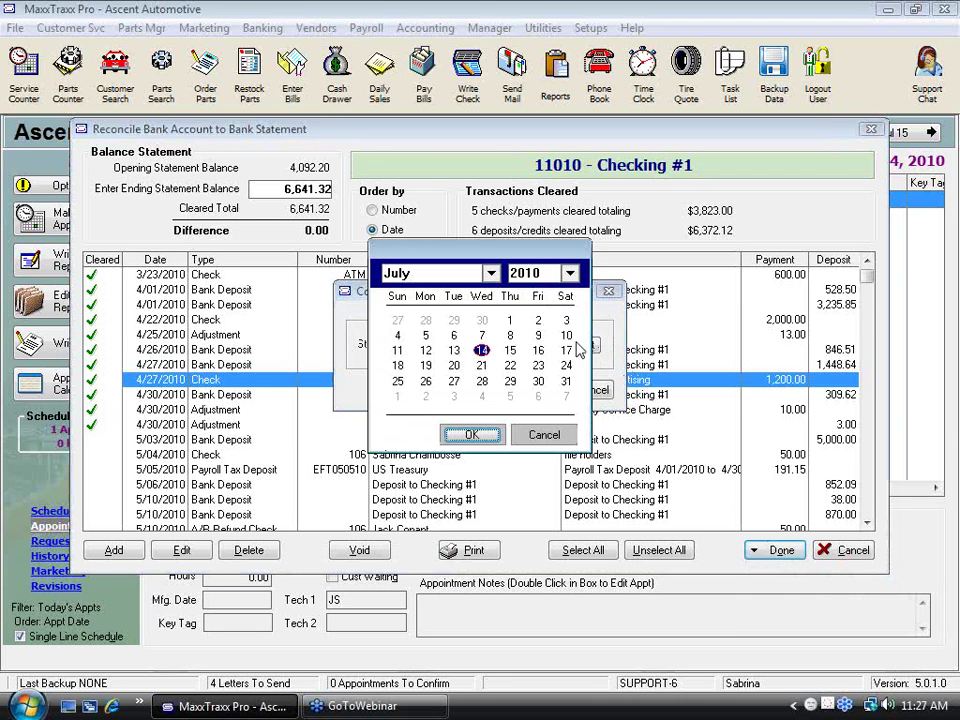
click(492, 274)
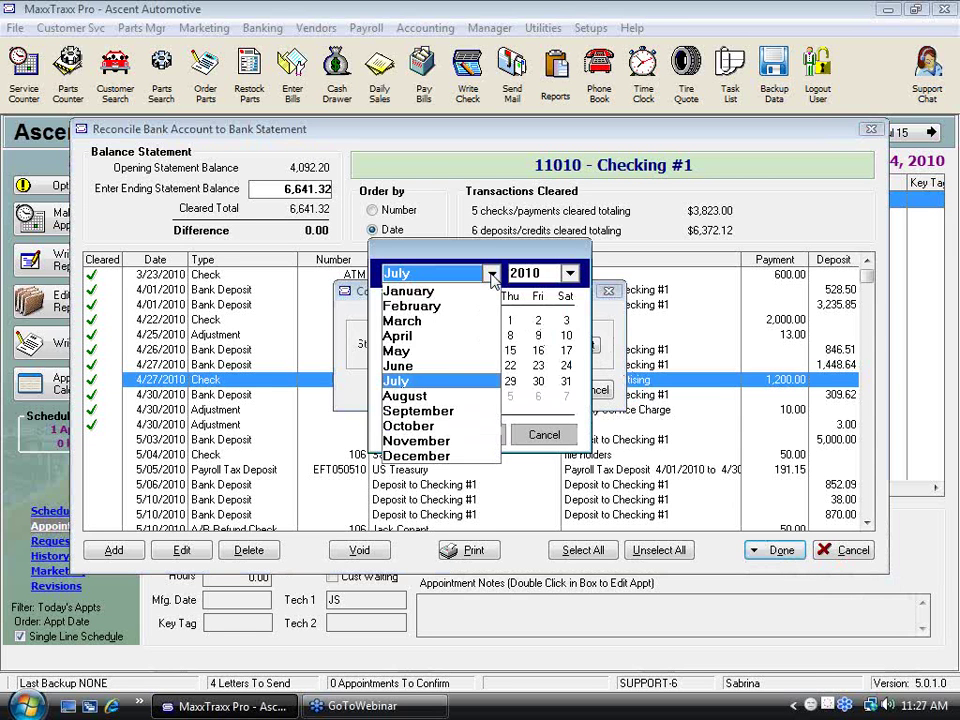
click(537, 381)
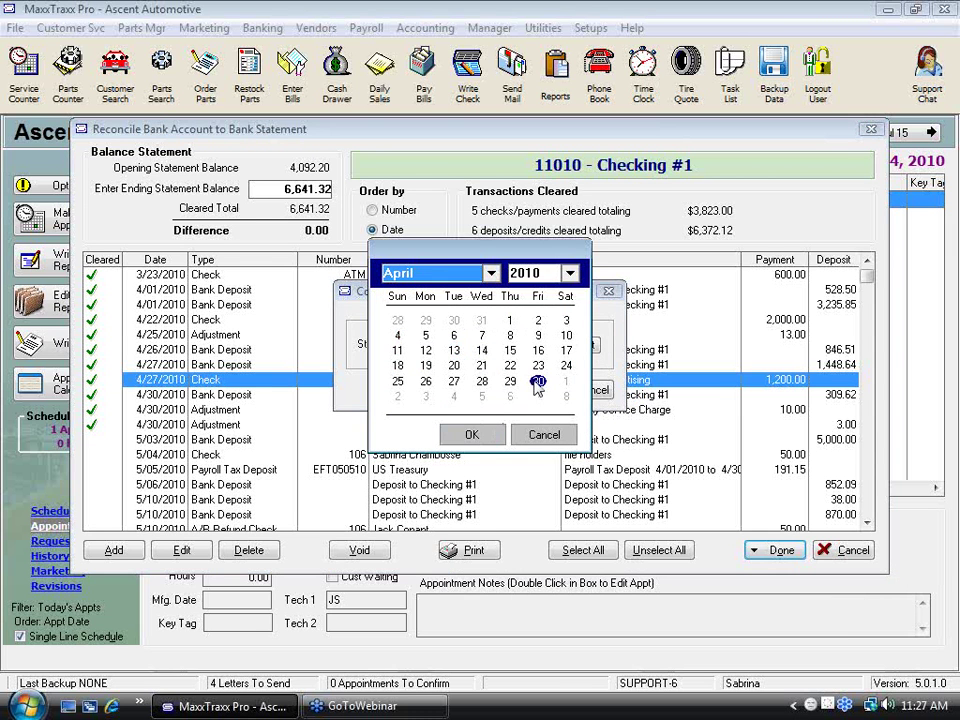
click(487, 440)
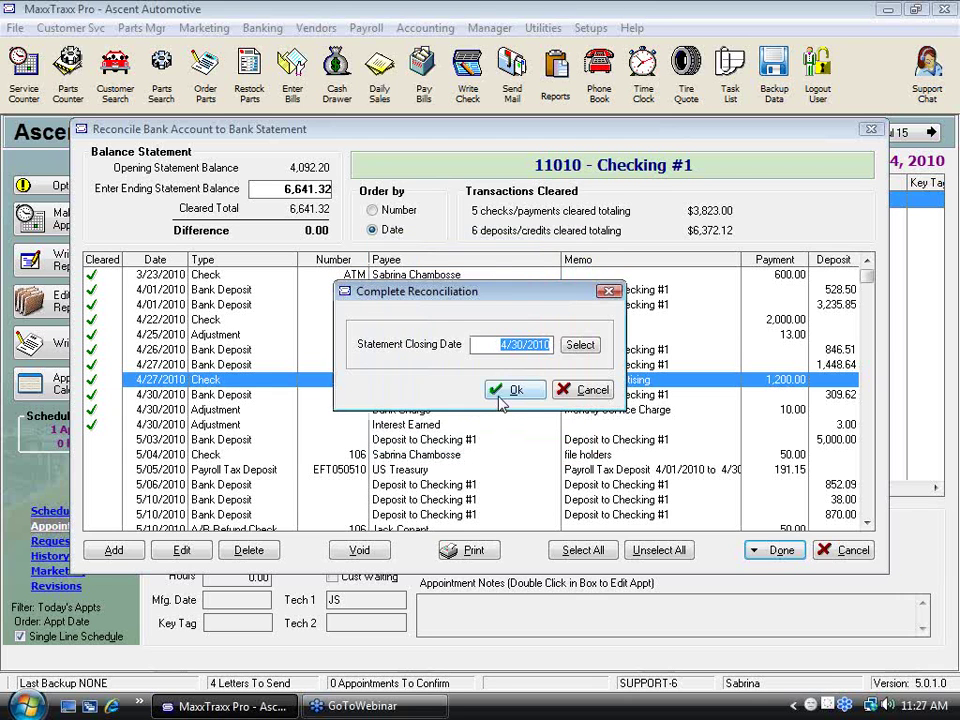
click(512, 390)
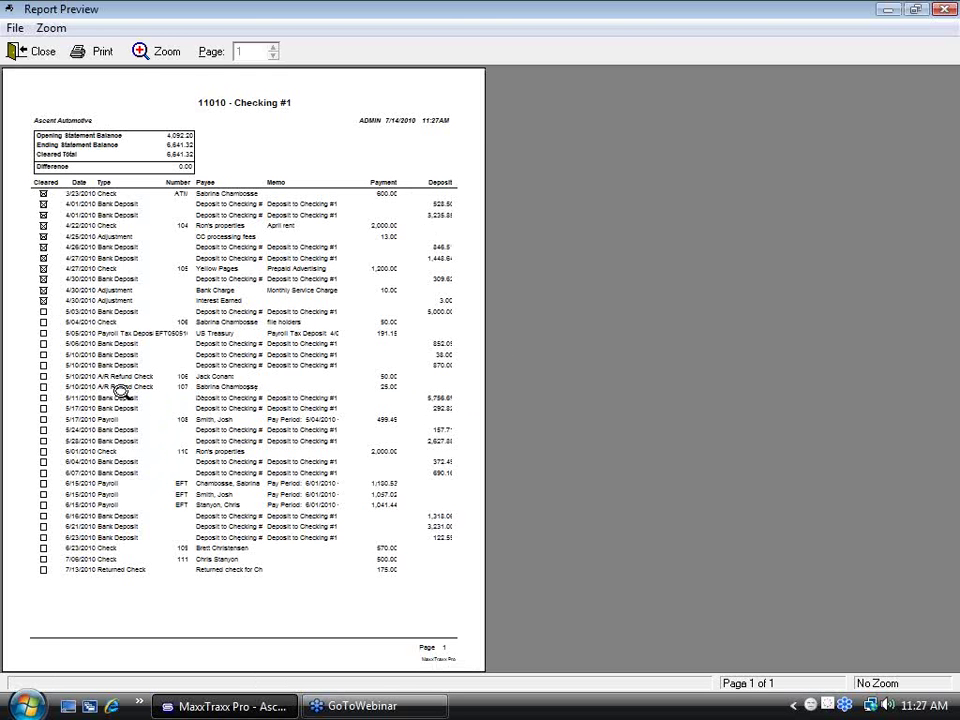
Step: Review the balances and the cleared and uncleared transactions throughout the reconciliation report, and close the preview
click(266, 272)
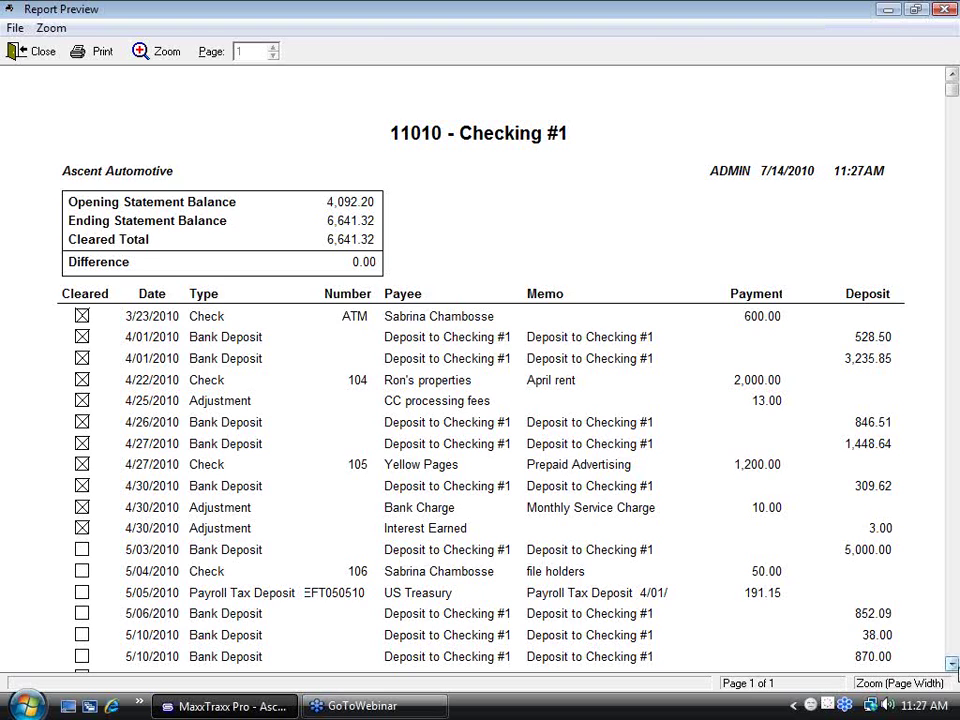
click(952, 664)
scroll(952, 664, down, 5)
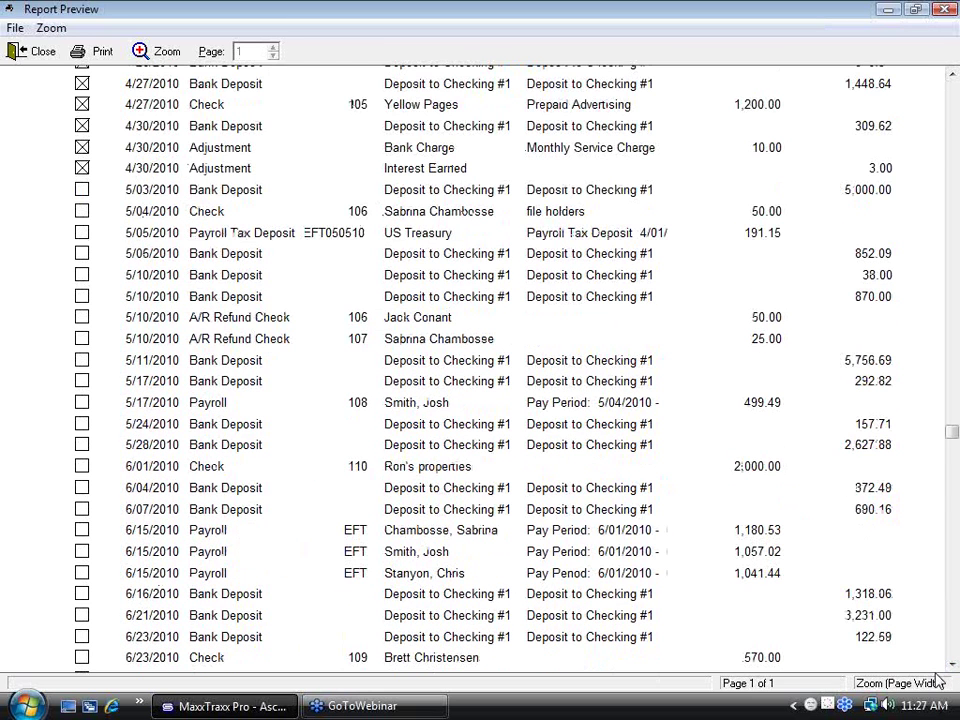
scroll(952, 664, down, 4)
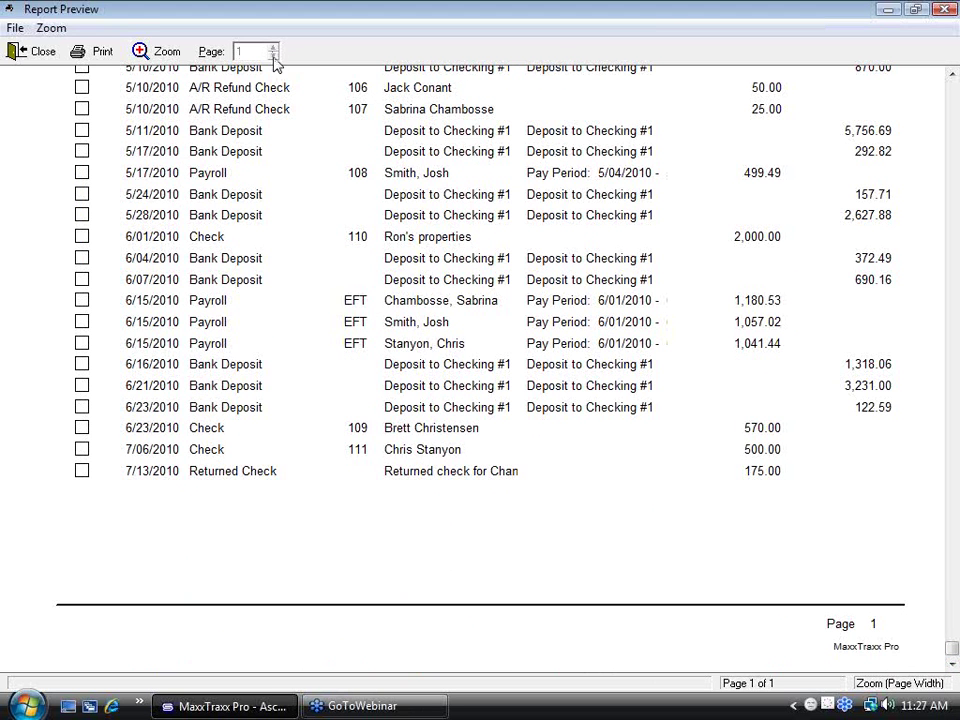
click(948, 113)
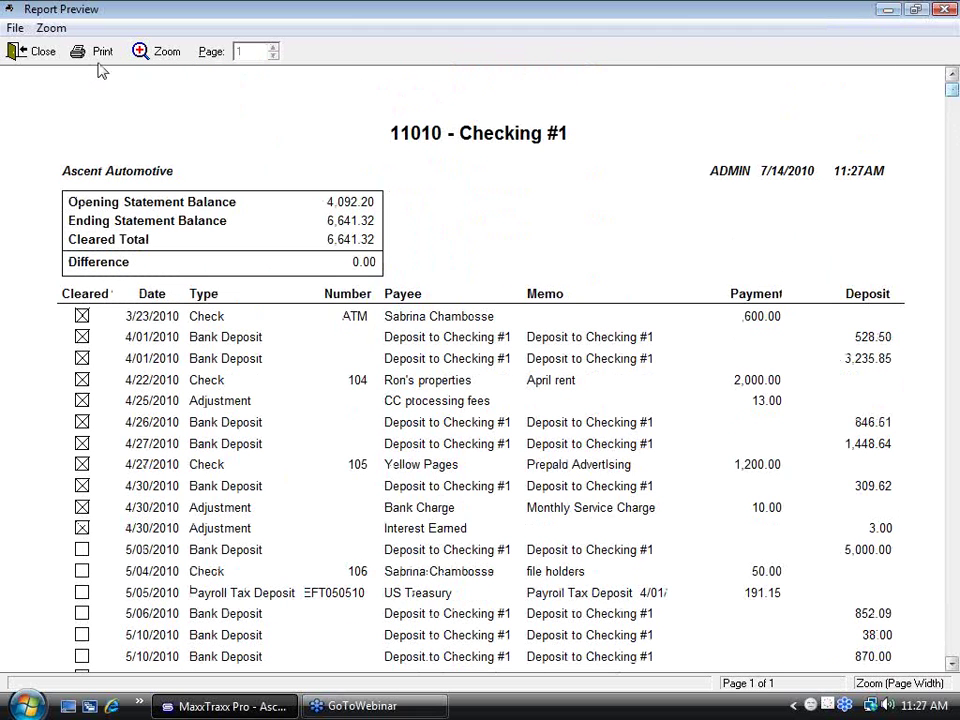
click(30, 53)
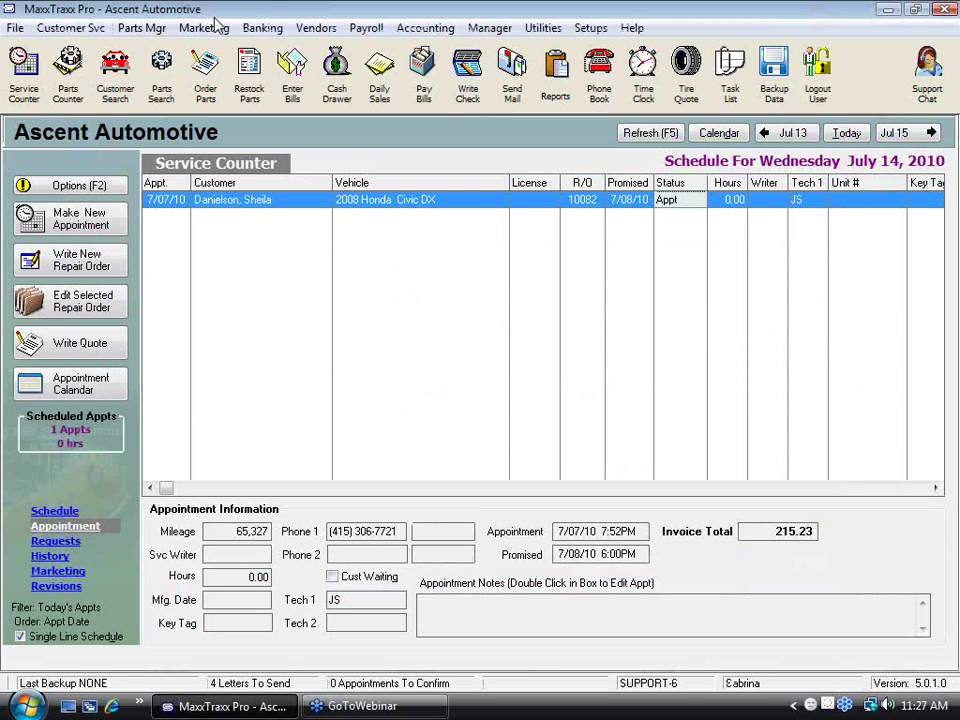
Step: Reopen the bank reconciliation for Checking #1 to check its opening statement balance, and close it without changes
click(261, 27)
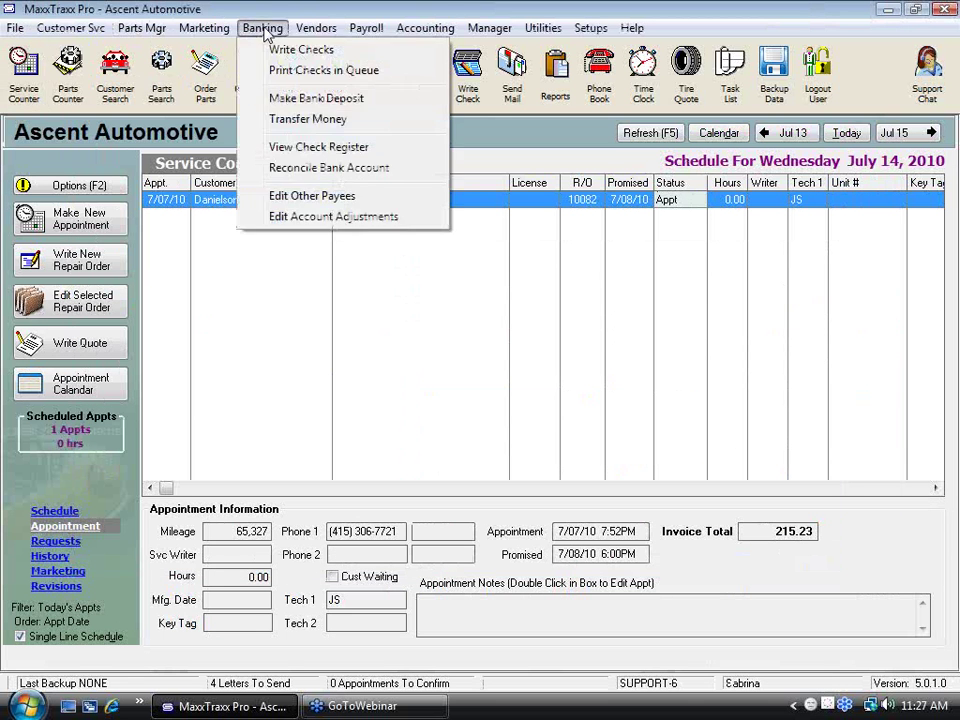
click(312, 168)
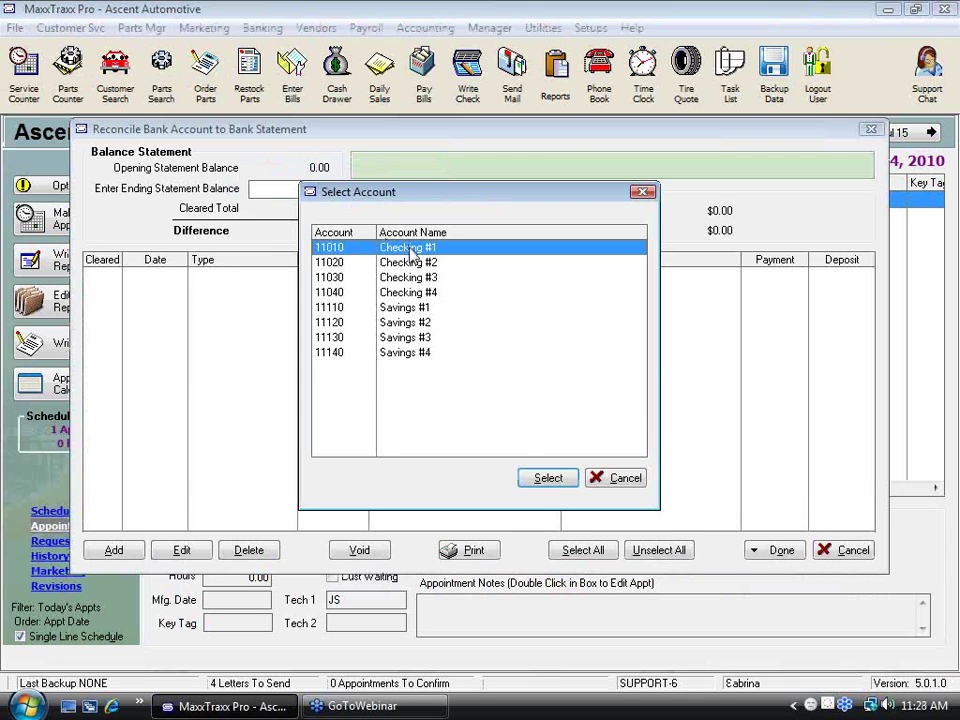
click(550, 480)
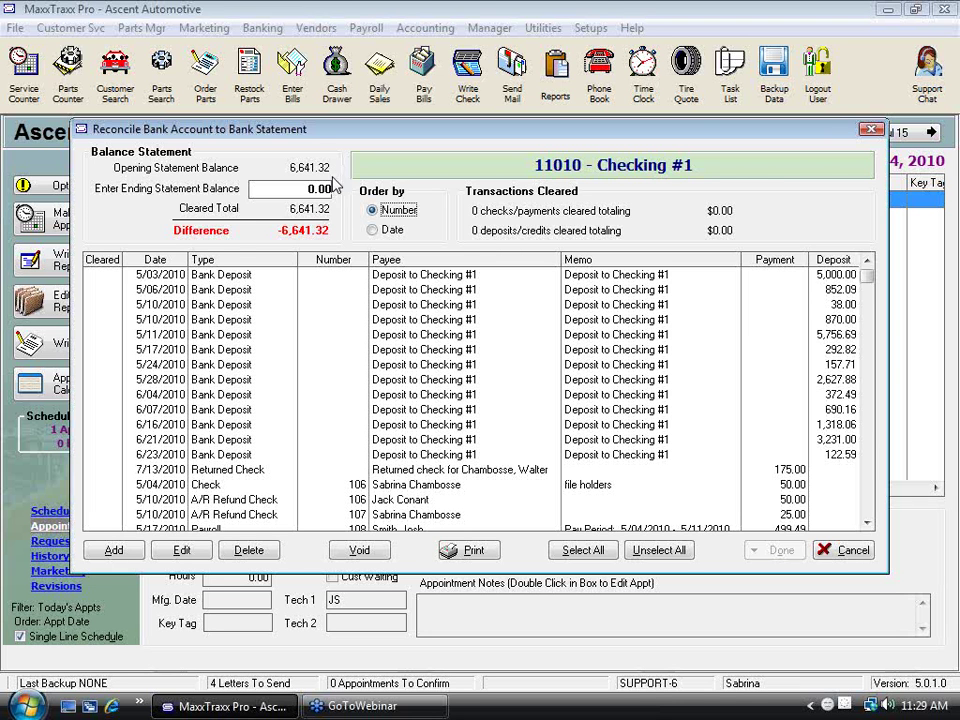
click(852, 551)
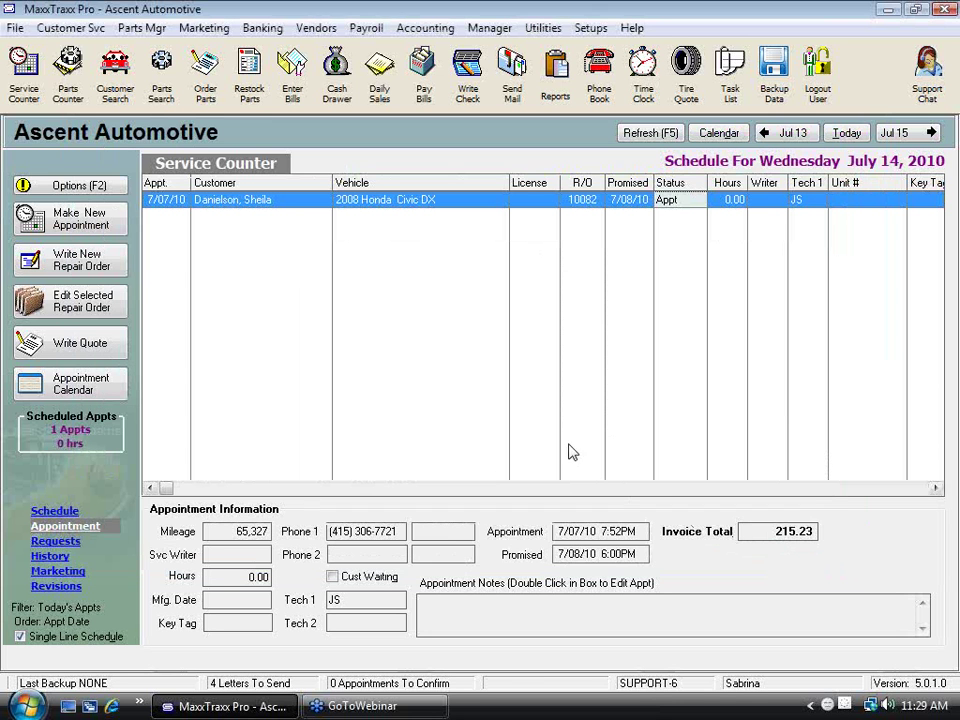
Step: Draft a check from Checking #1 with the To Be Printed option off and number 115, and discard it without saving
click(466, 82)
double_click(400, 231)
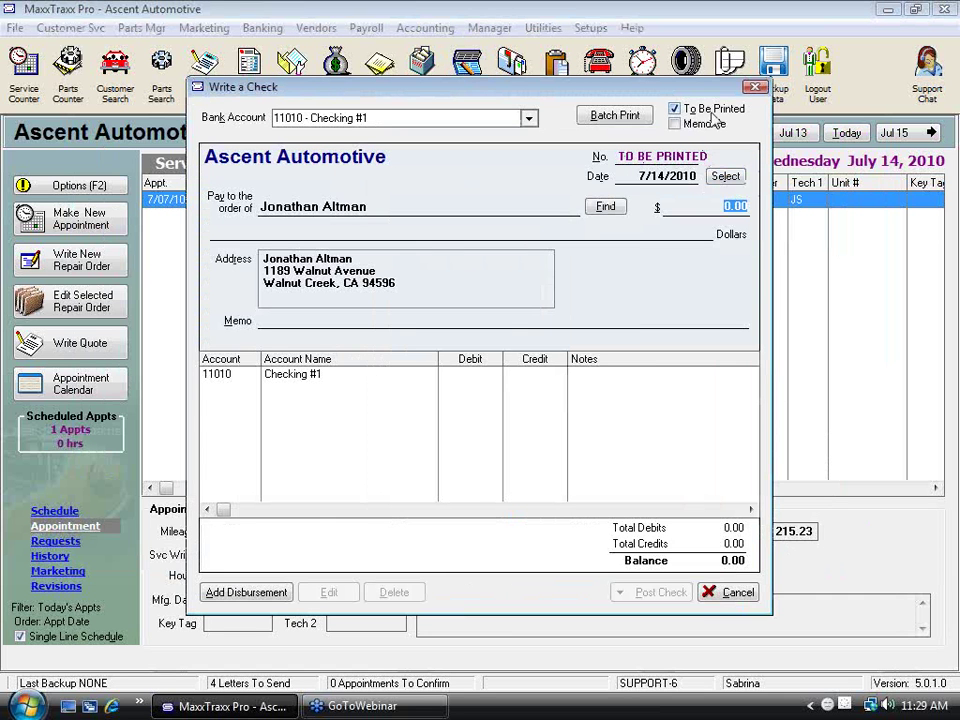
click(675, 109)
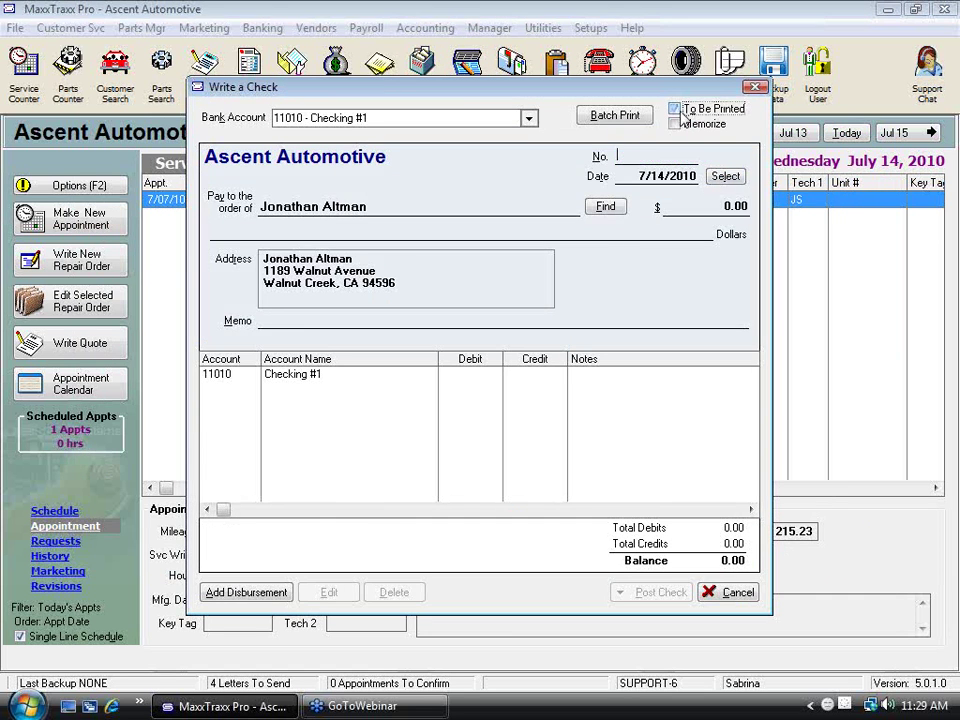
text(115)
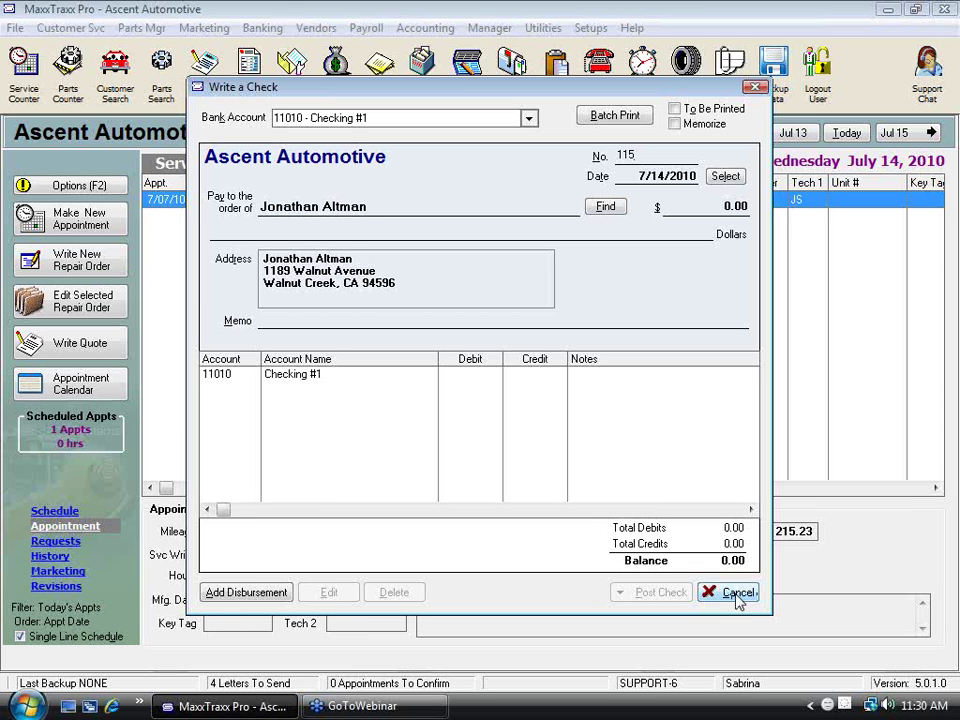
click(737, 594)
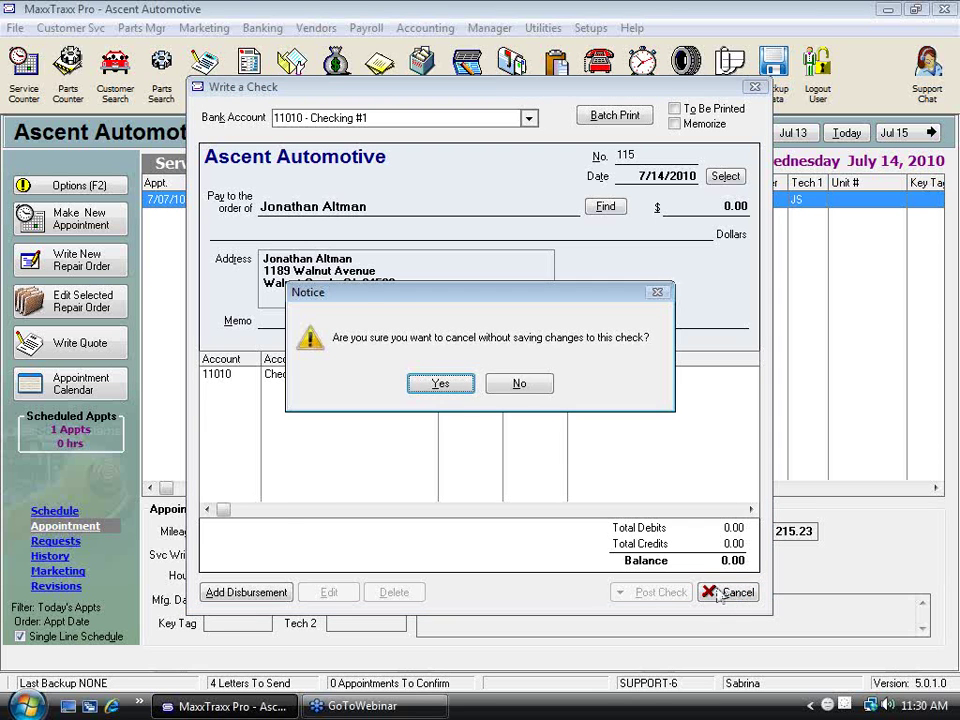
click(452, 390)
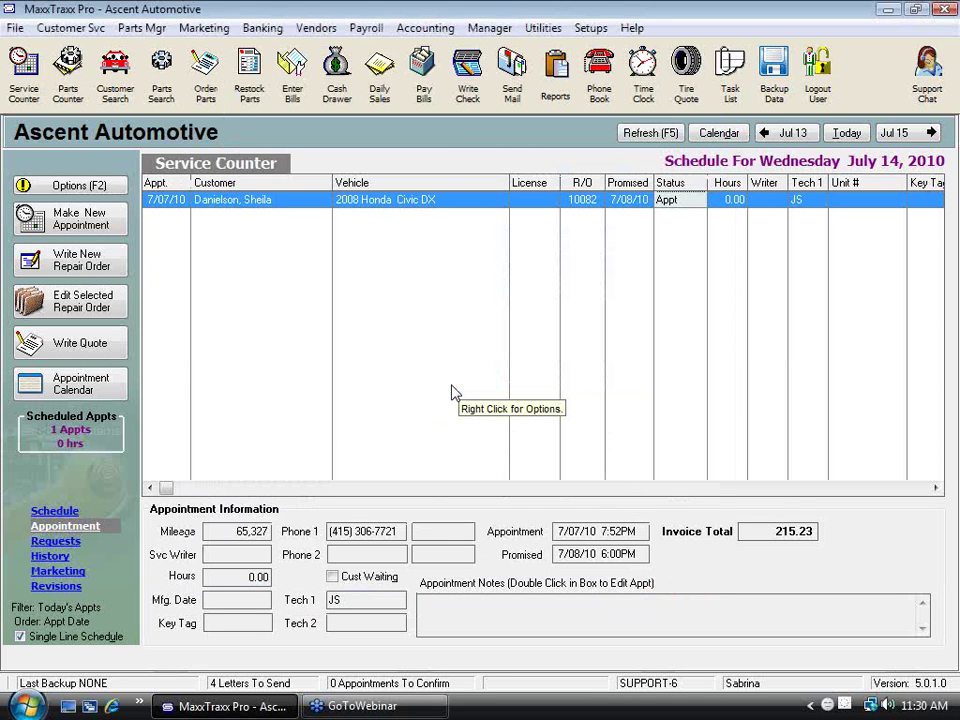
Step: Open the queue of checks awaiting printing for Checking #1 and mark its first six checks, dated 4/27/2010 and 5/05/2010
click(278, 29)
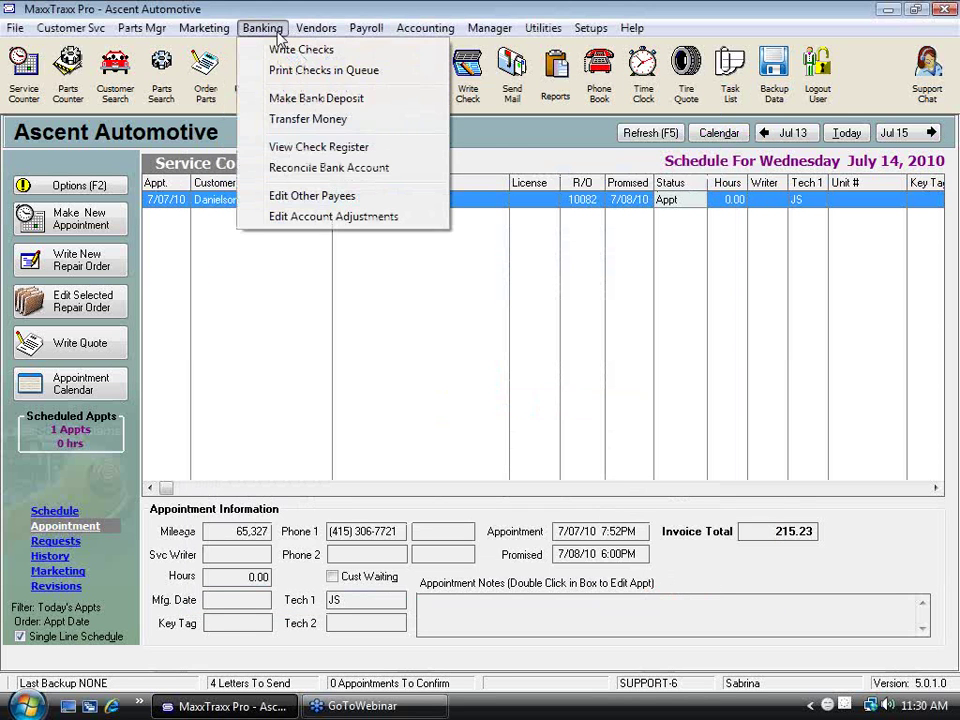
click(292, 68)
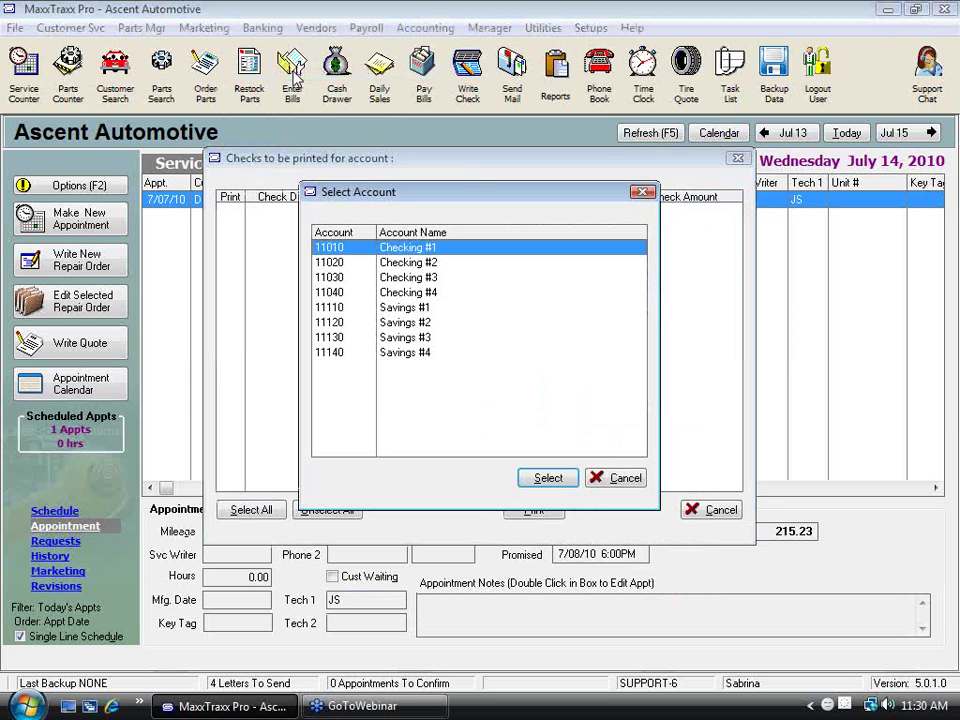
click(558, 477)
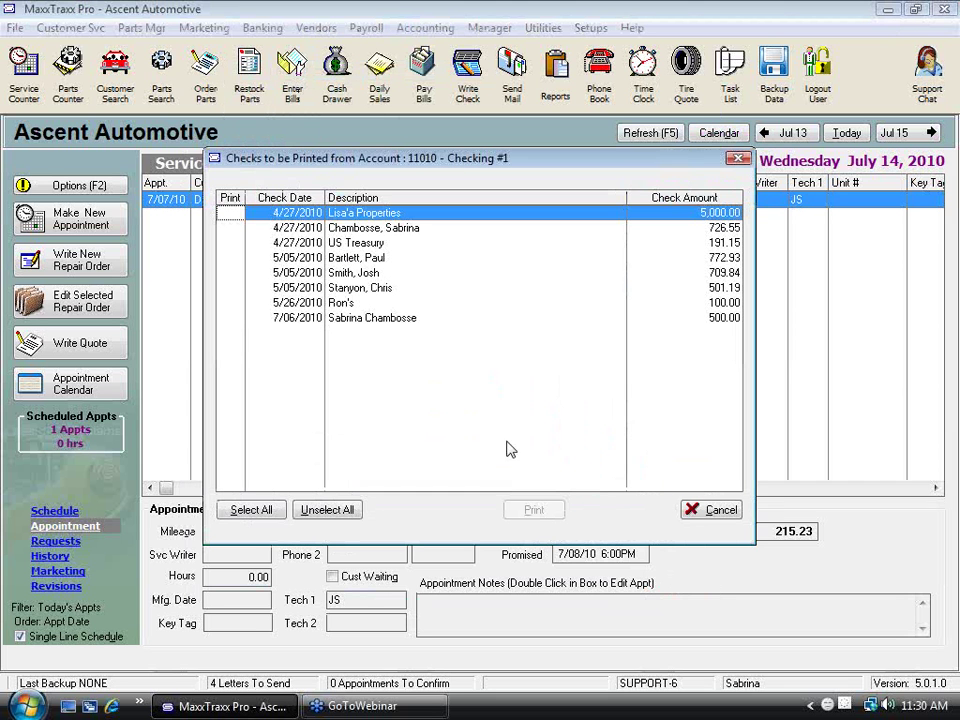
click(229, 213)
click(230, 228)
click(230, 243)
click(230, 258)
click(230, 273)
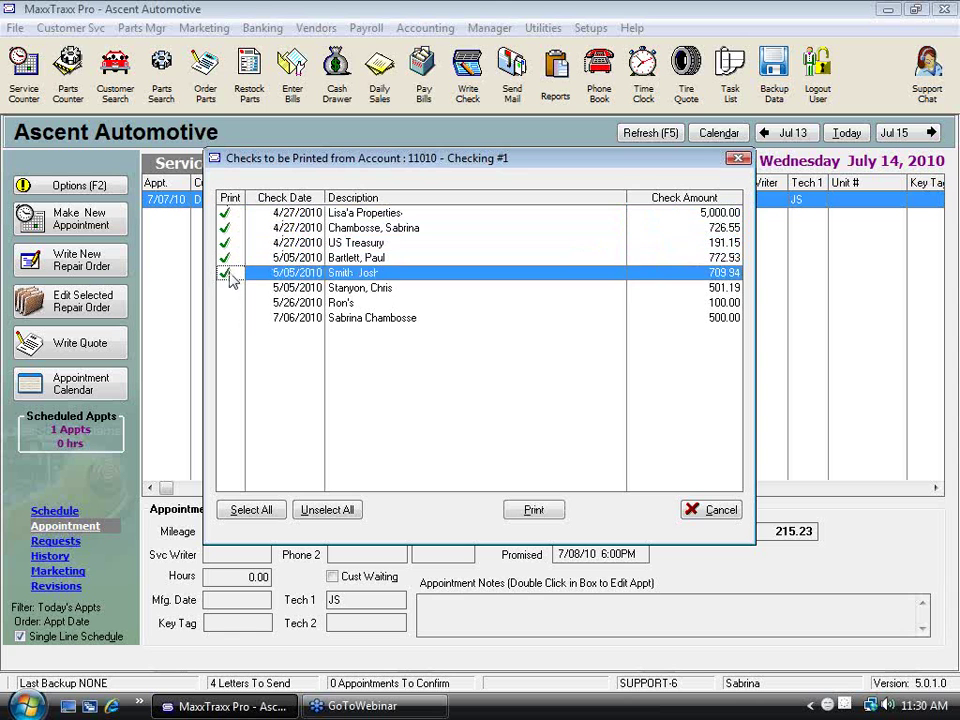
click(229, 288)
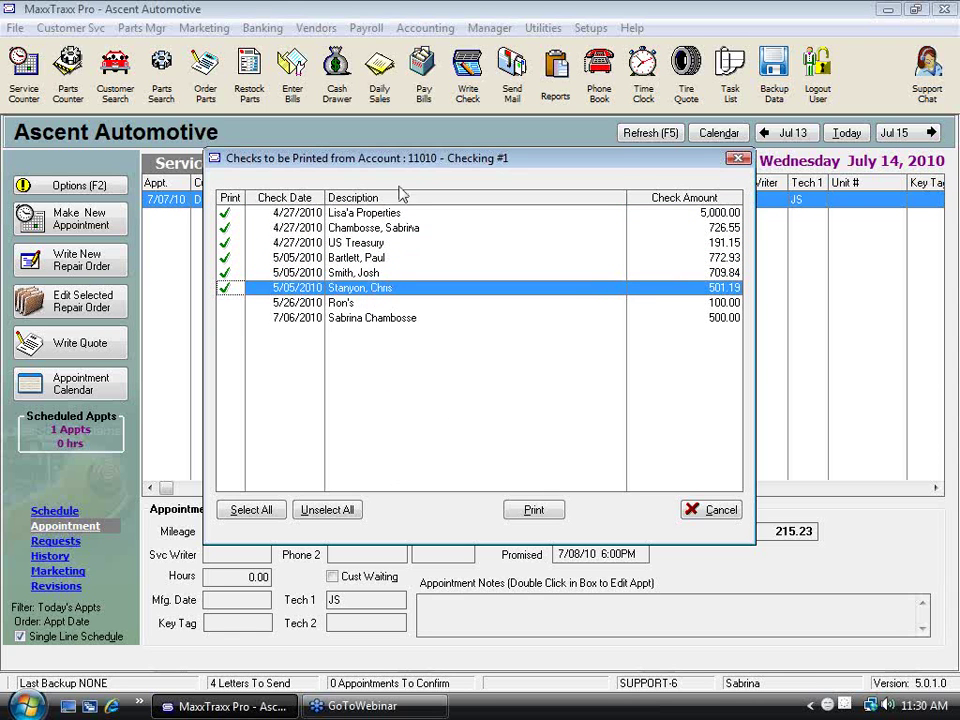
Step: Bring up the starting check number prompt for the marked checks, and cancel the print run and the queue
click(533, 511)
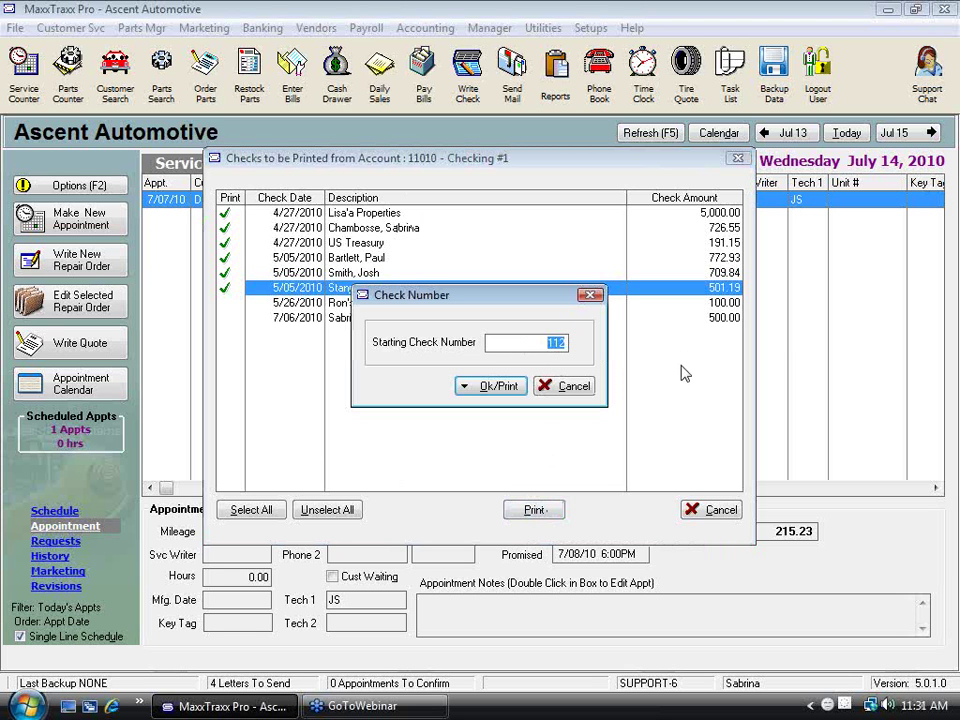
click(572, 390)
click(727, 510)
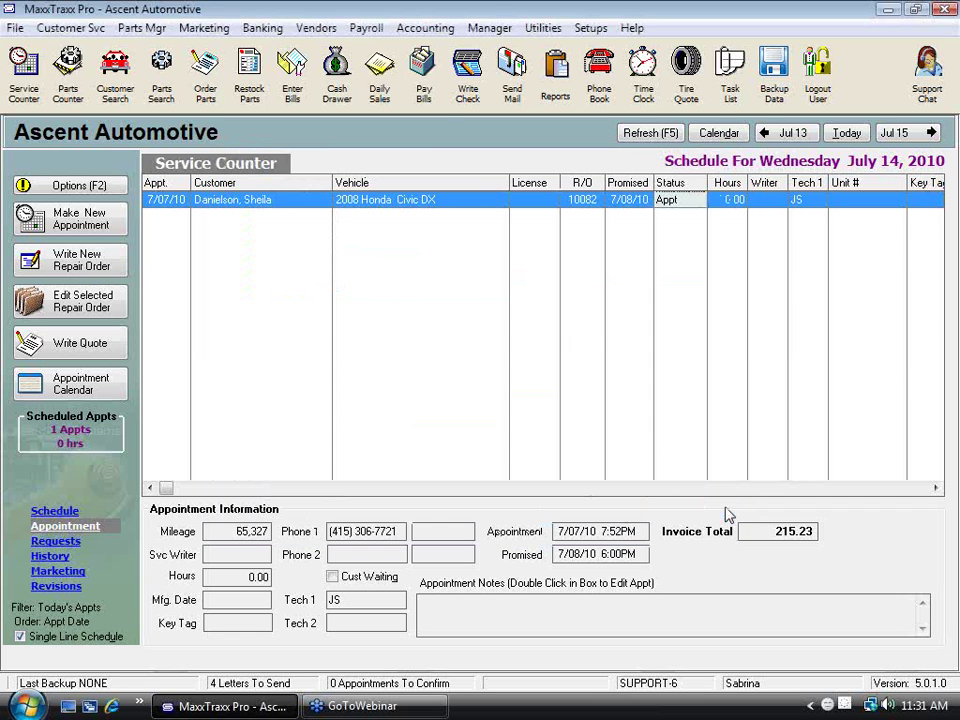
Step: Open the check register for Checking #1
click(262, 28)
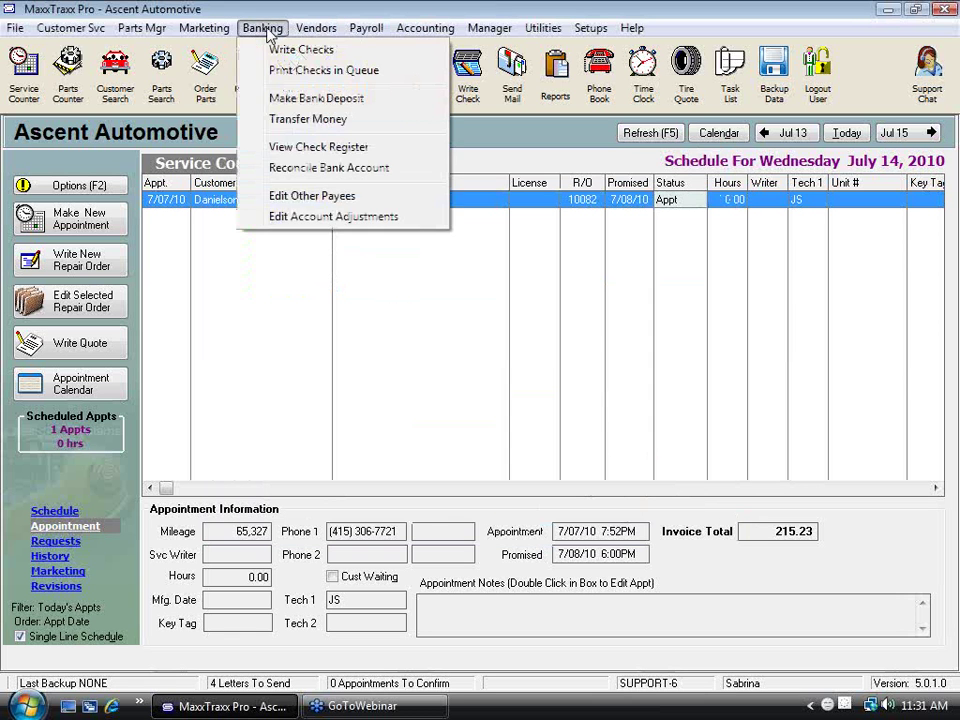
click(300, 147)
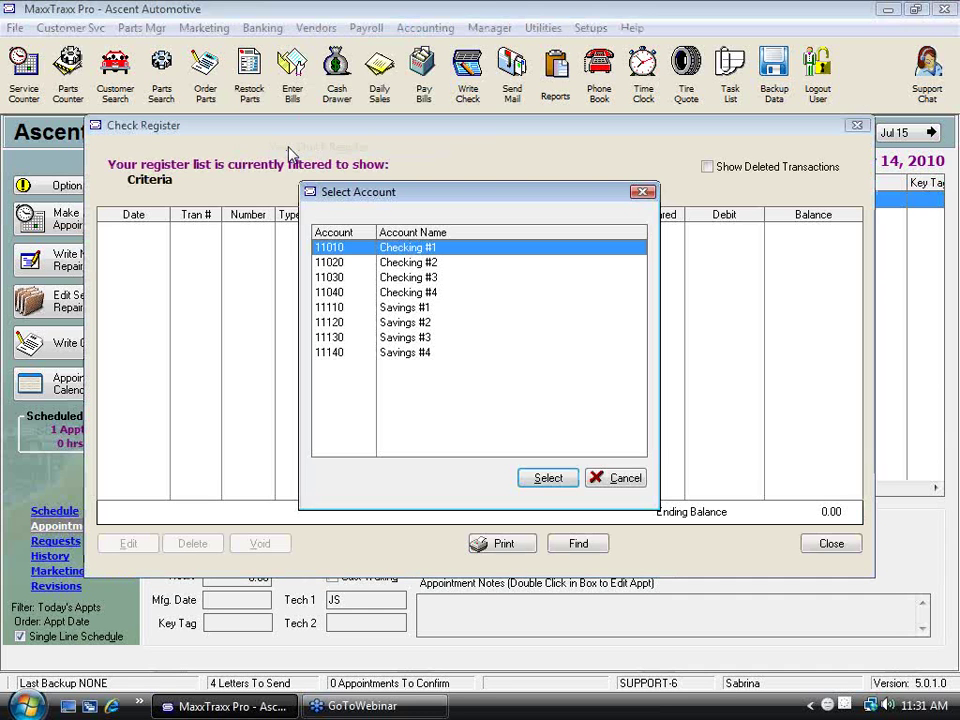
click(548, 478)
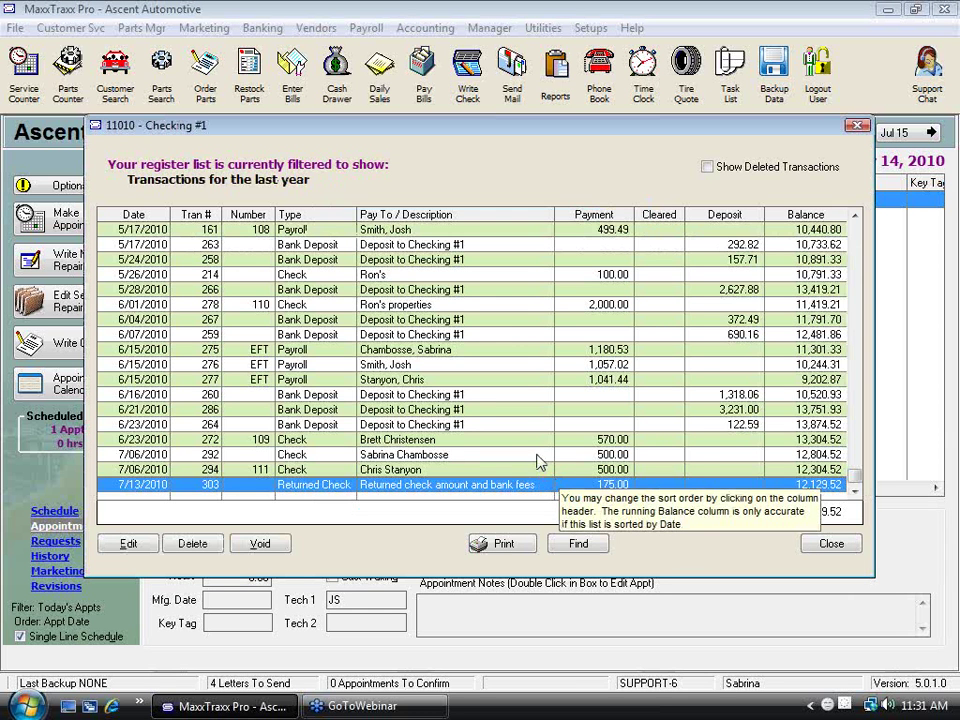
Step: Open the 6/01/2010 check numbered 110 for editing and change its number to 118
click(257, 309)
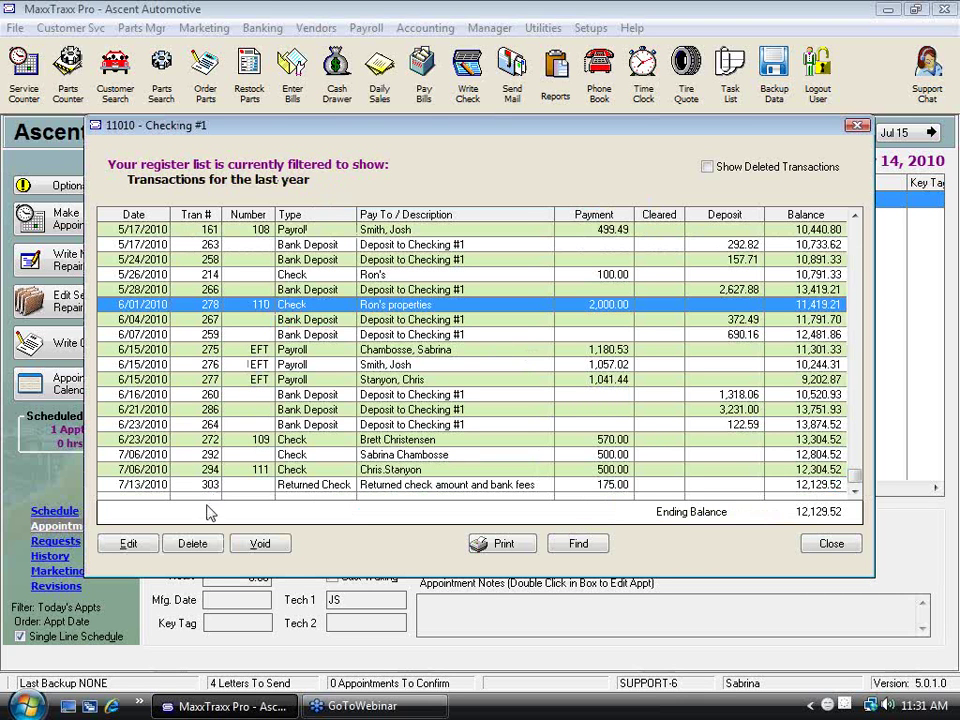
click(135, 547)
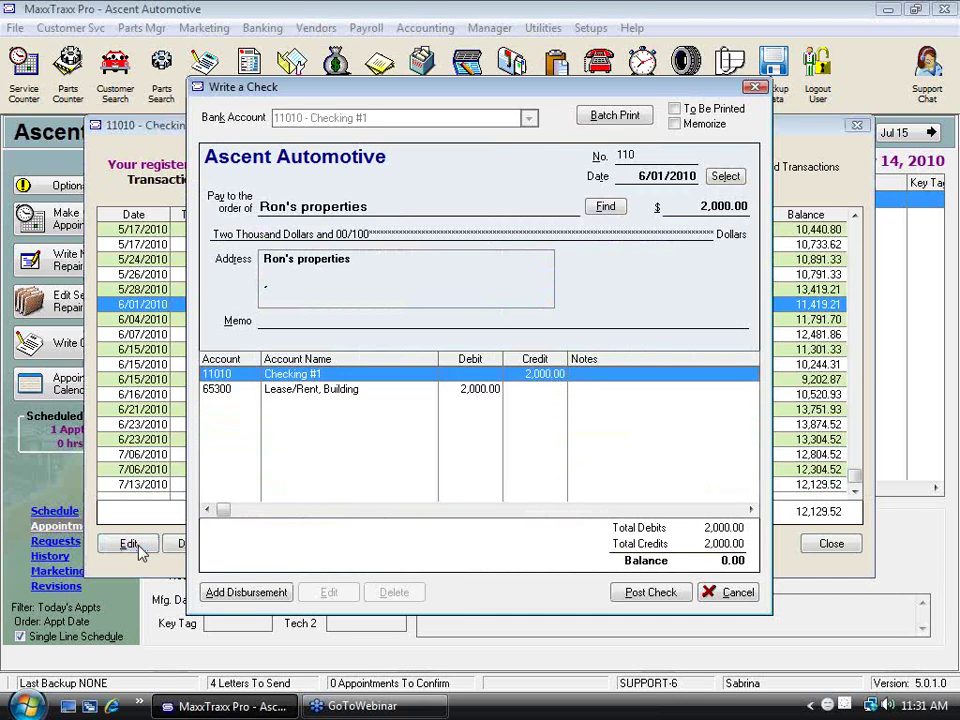
double_click(630, 155)
text(118)
key(Tab)
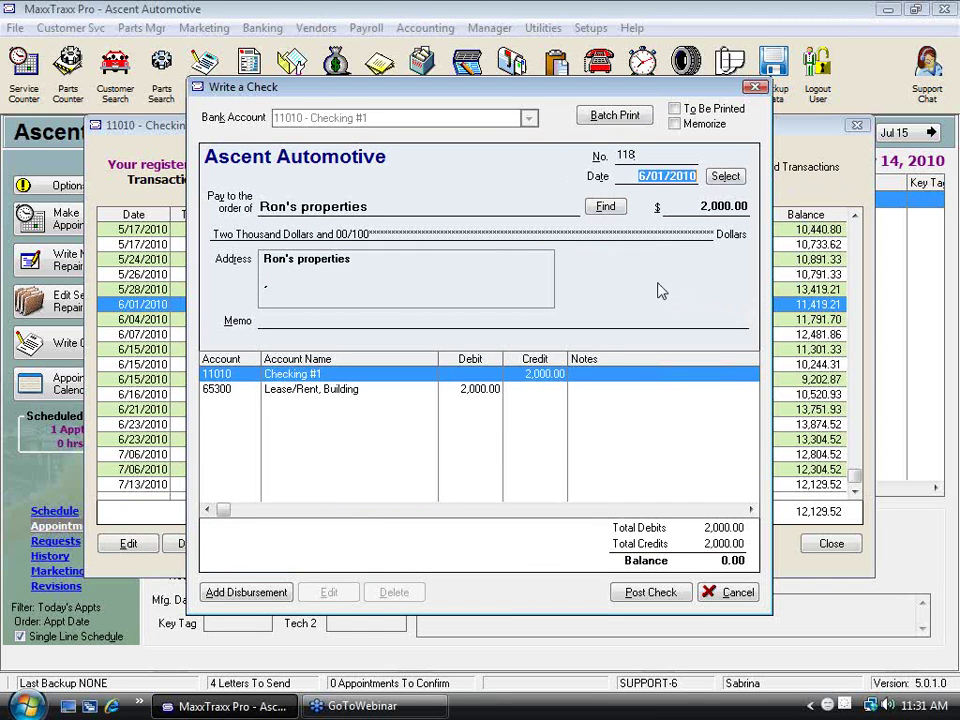
Step: Set the check's number back to 110, post the check and close the register
key(shift+Tab)
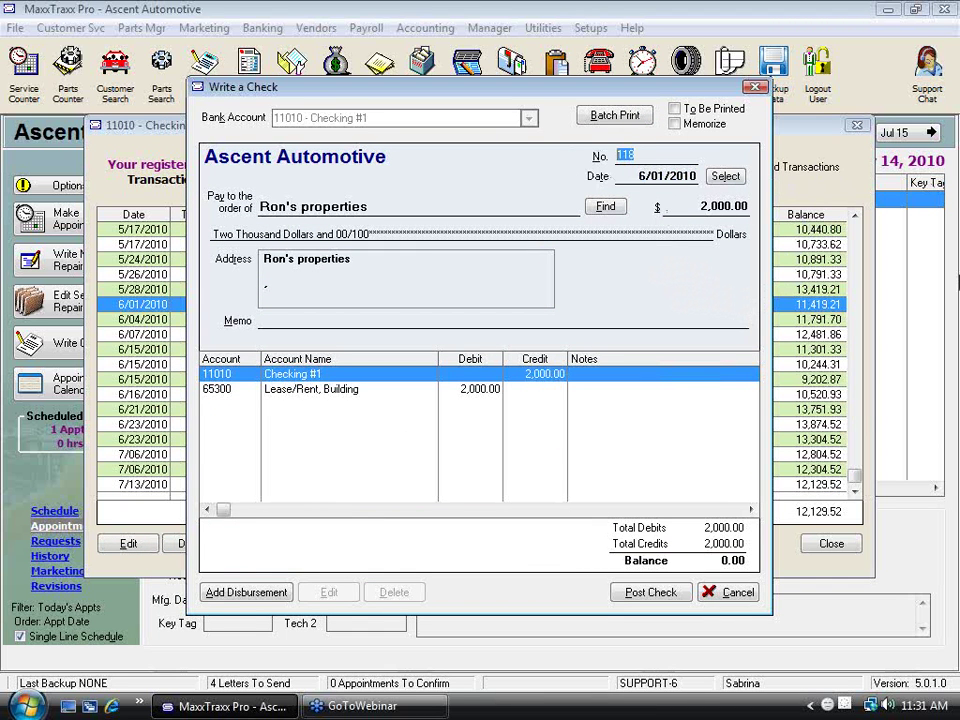
text(100)
click(651, 591)
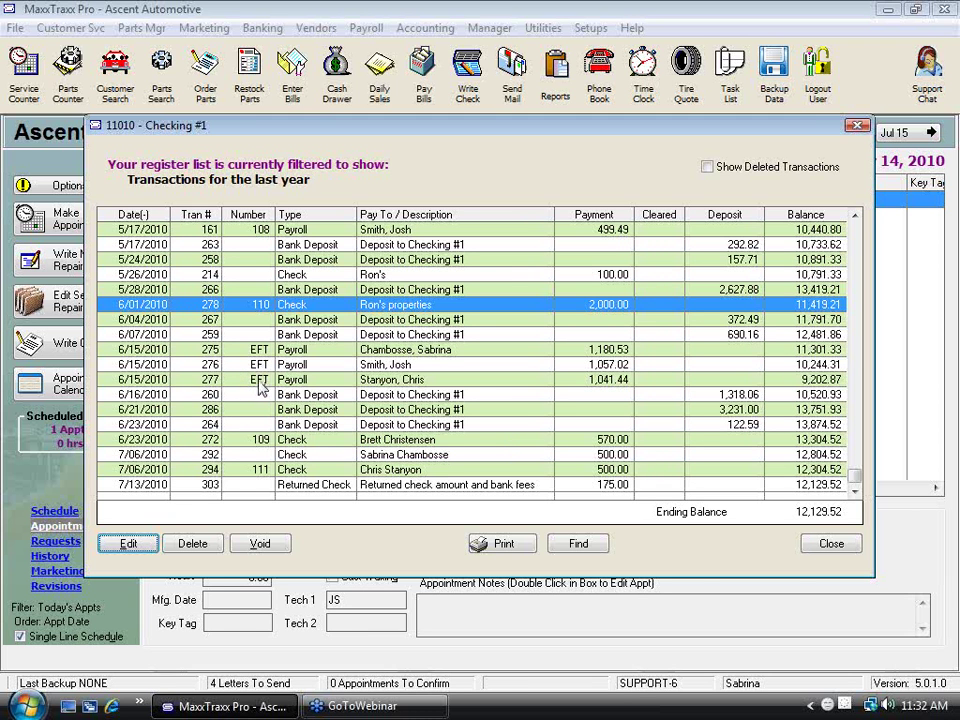
click(829, 543)
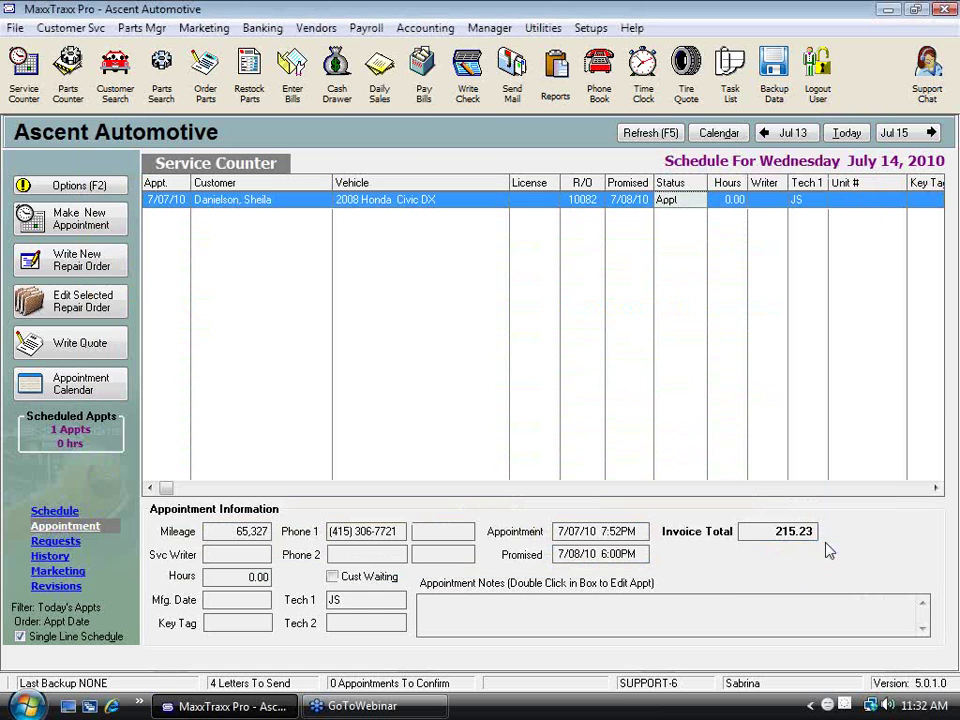
Step: Start a weekly payroll batch from Checking #1, keeping the offered payroll date, and proceed to the employee selection
click(366, 28)
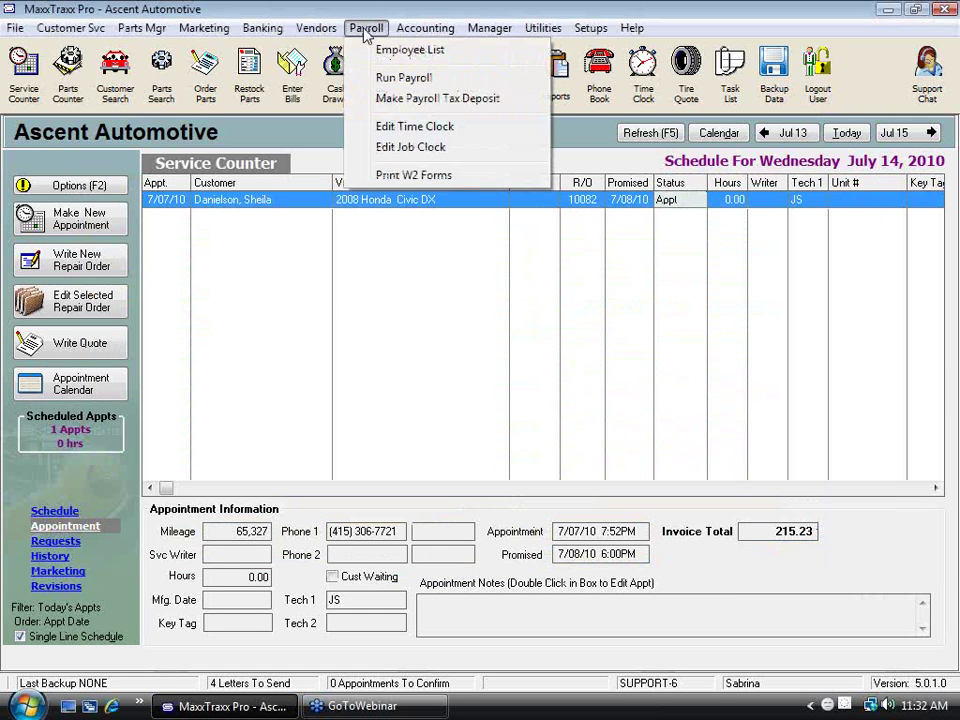
click(386, 79)
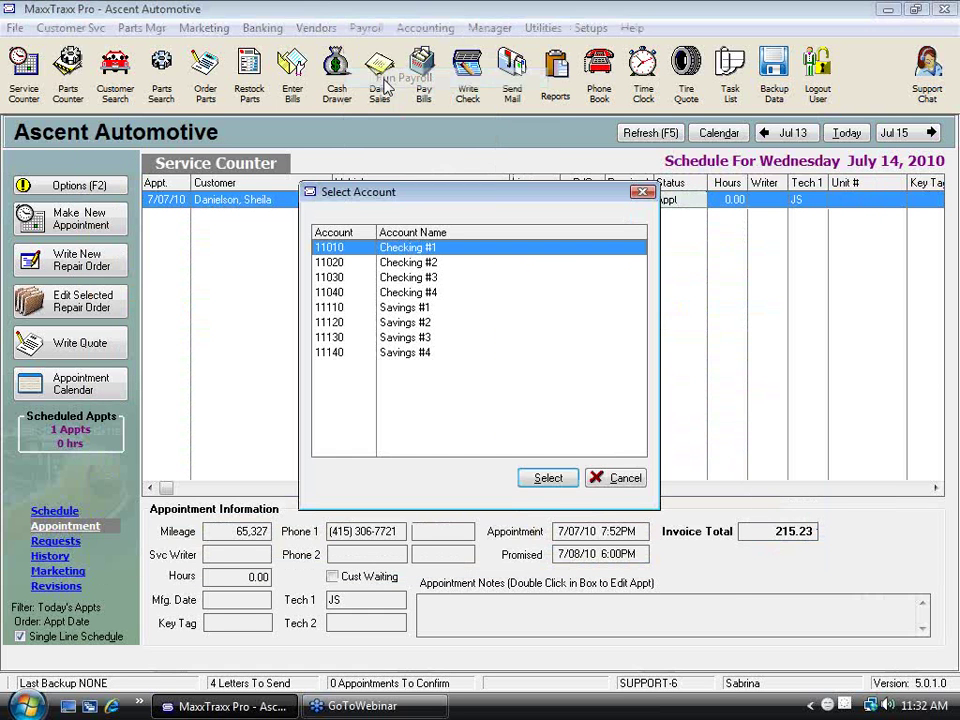
click(548, 479)
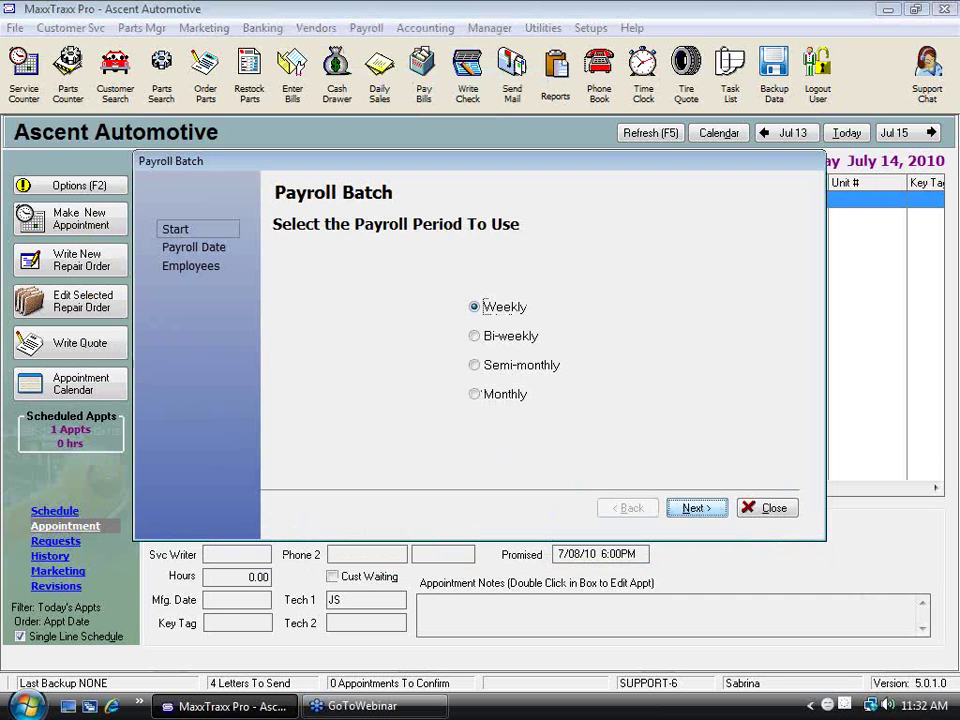
click(697, 508)
click(700, 508)
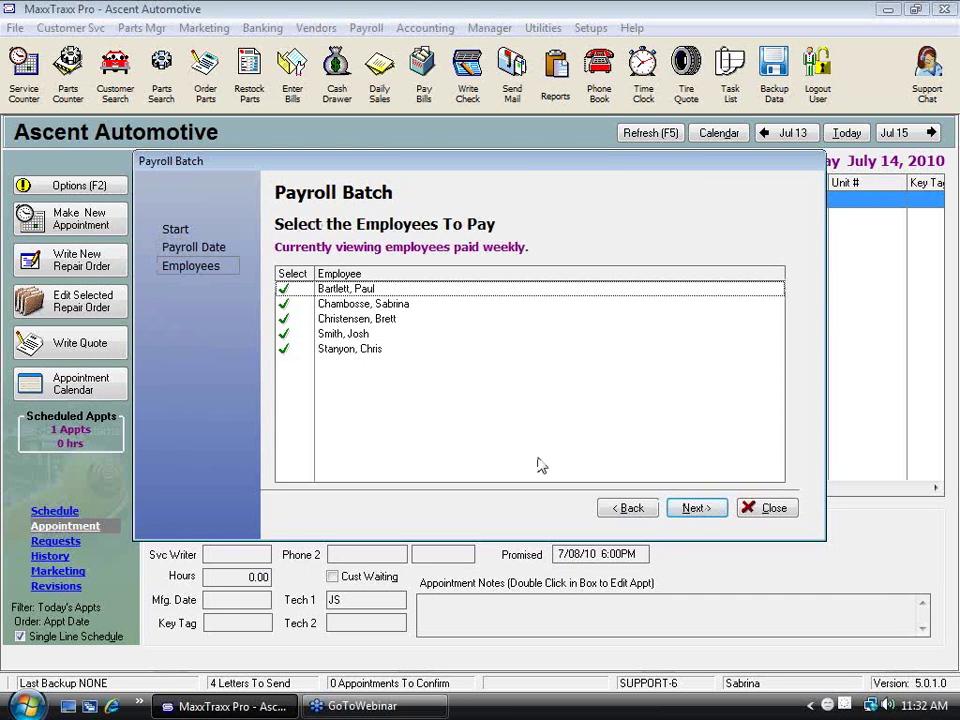
Step: Exclude the last three employees from the payroll batch and proceed to the payroll entry for the first two
click(284, 318)
click(284, 348)
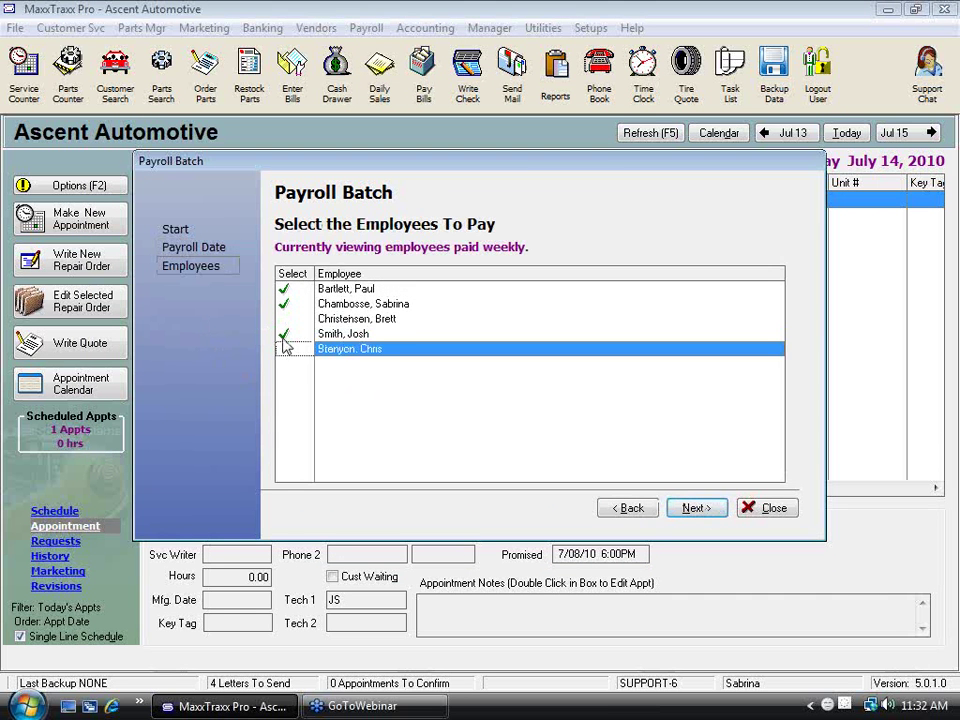
click(284, 334)
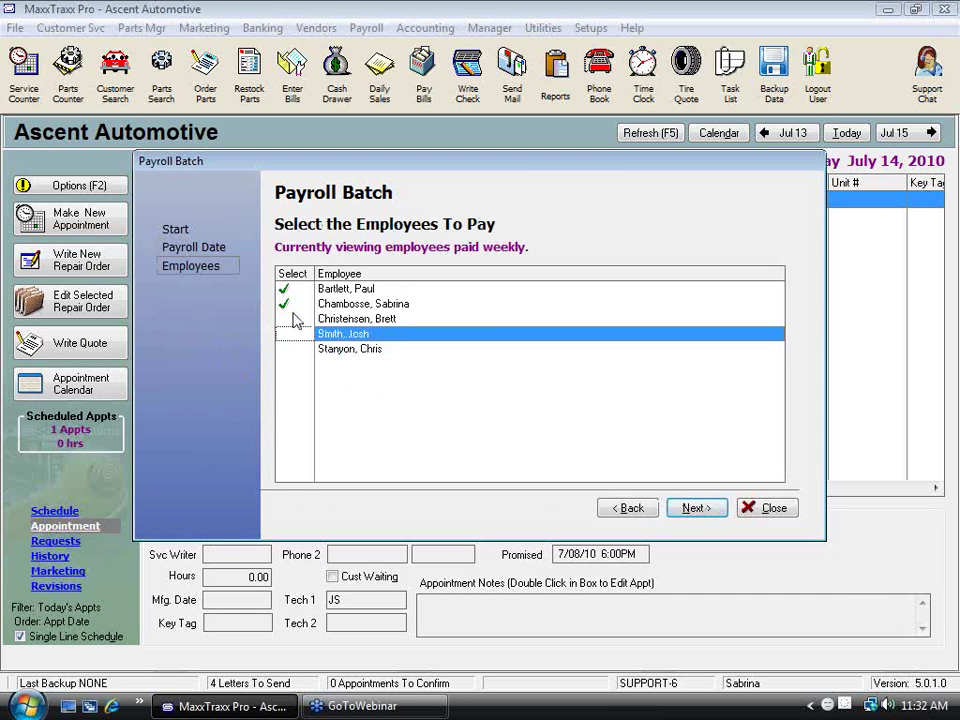
click(697, 508)
click(456, 380)
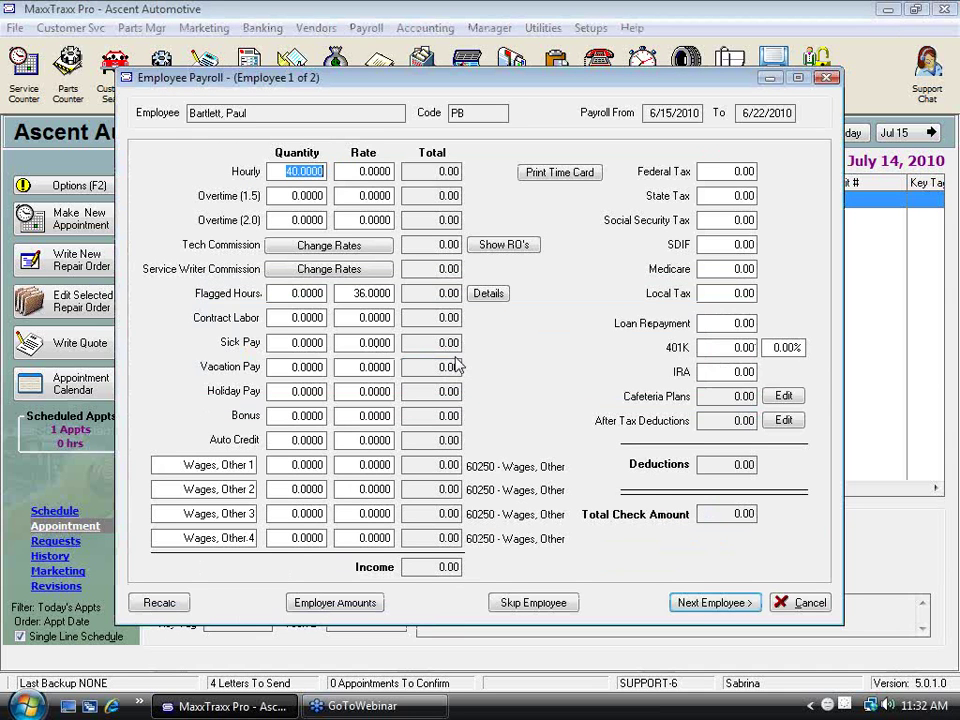
Step: Set the first employee's hourly rate to 20 and continue to the next employee
click(348, 171)
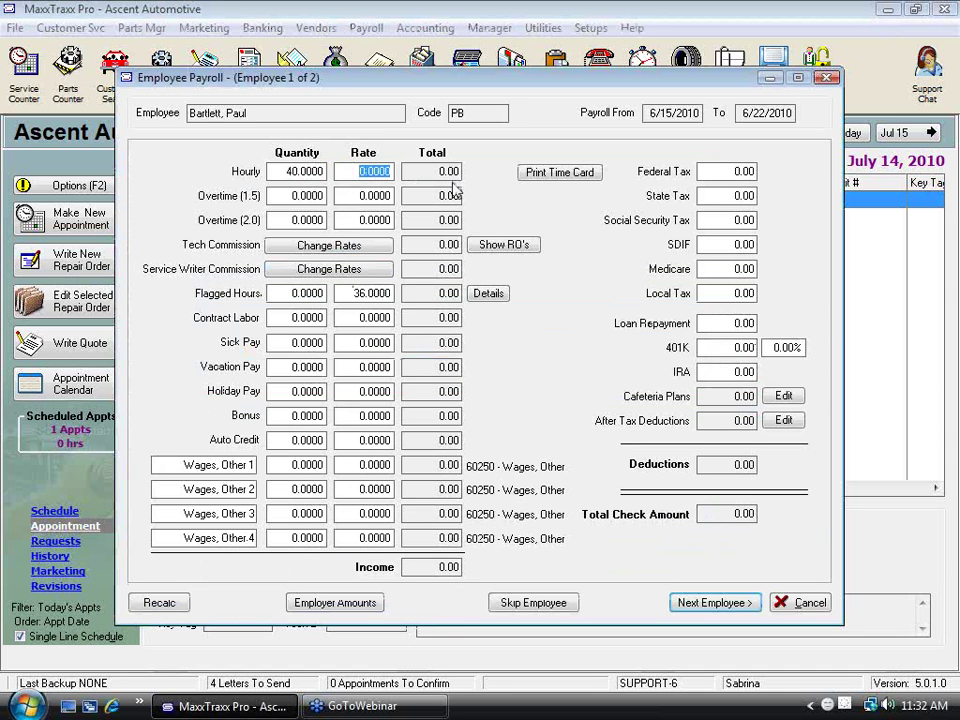
text(20)
key(Return)
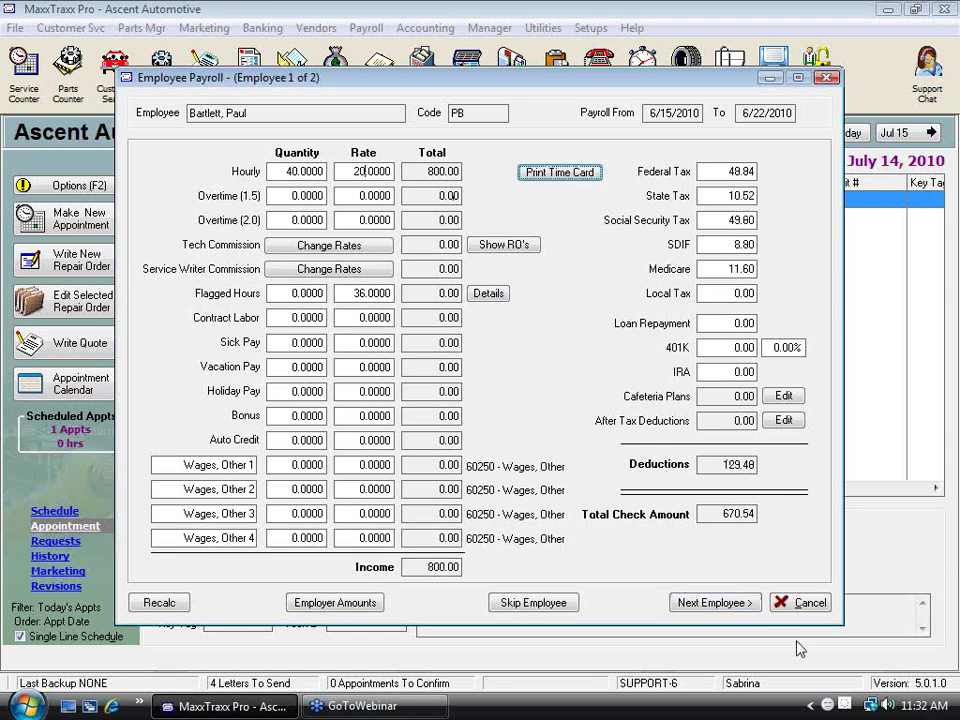
Step: Enter 40 hourly hours at a rate of 18 for the second employee
click(291, 171)
text(4)
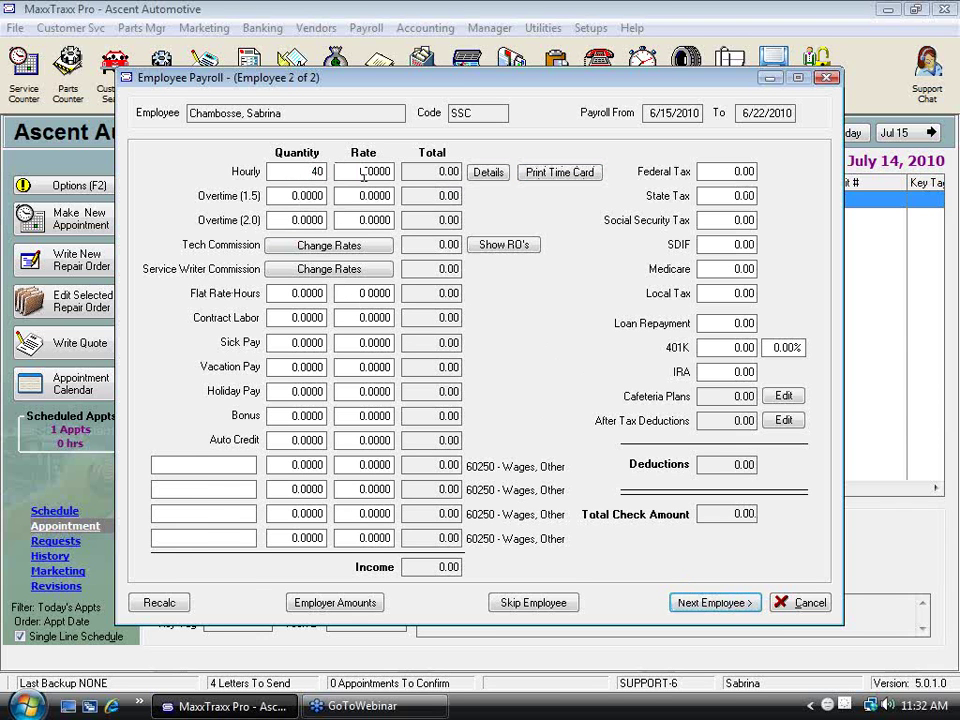
text(0)
click(363, 172)
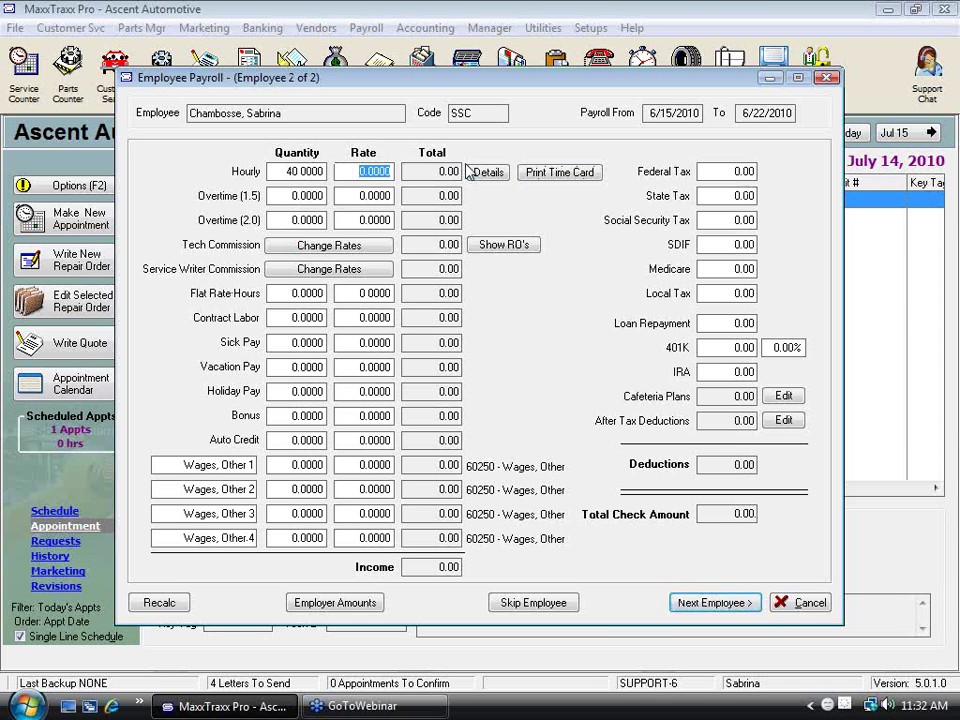
text(18)
key(Tab)
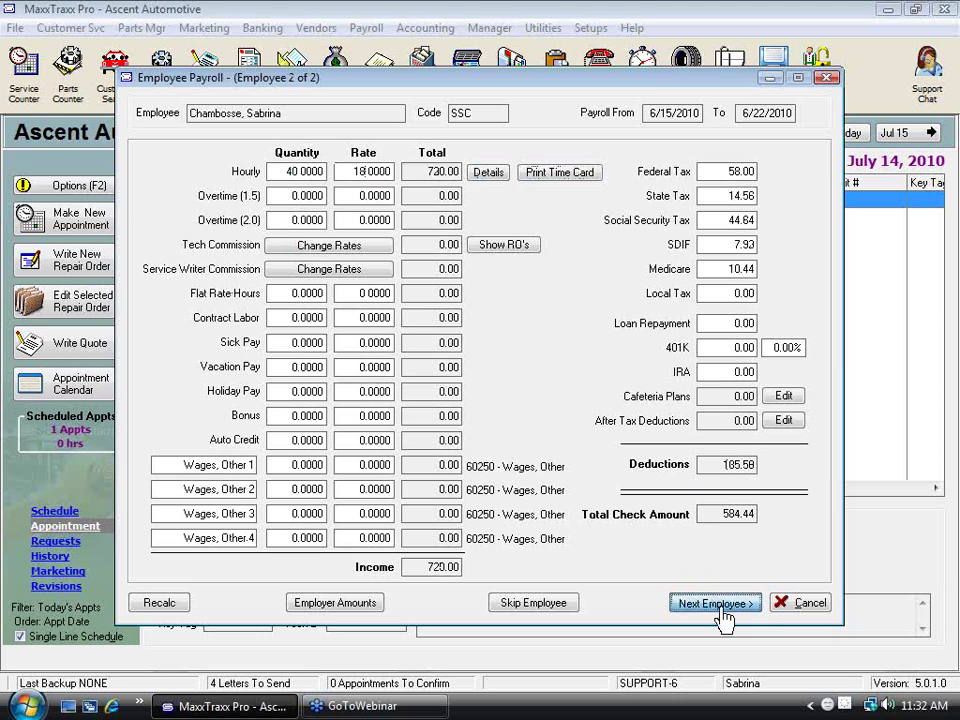
Step: Complete the payroll batch, declining to print the payroll checks and to enter more payroll records
click(718, 604)
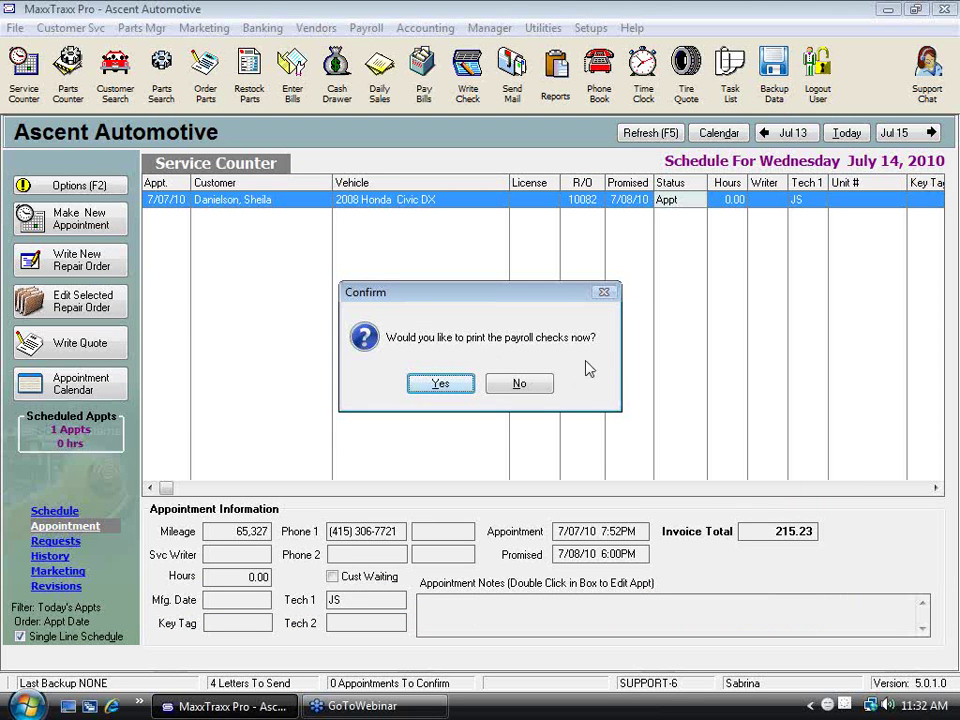
click(546, 386)
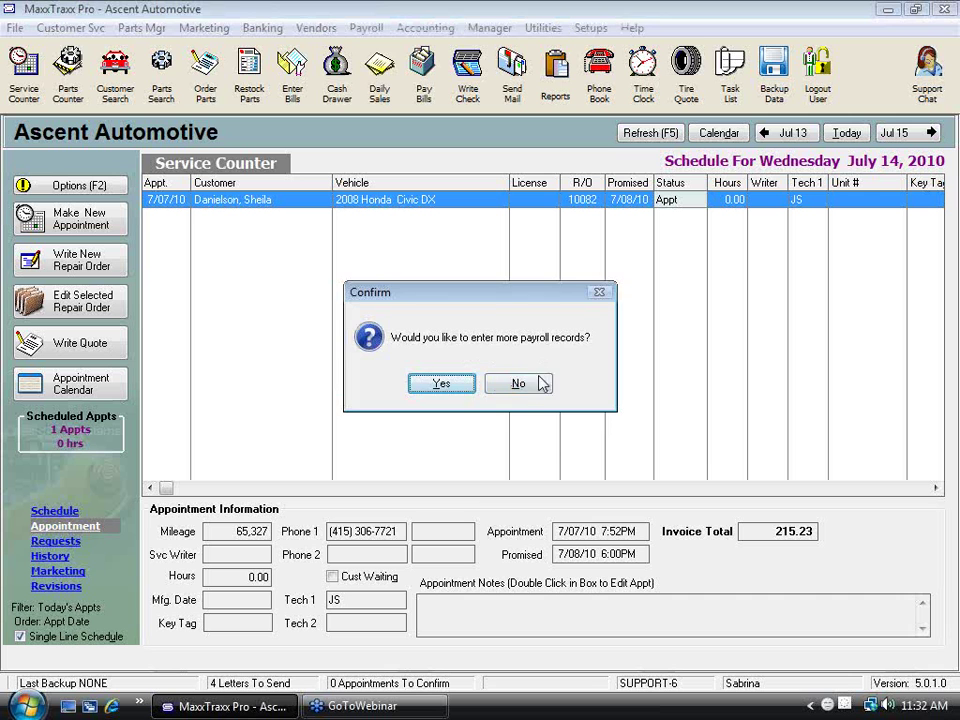
click(520, 386)
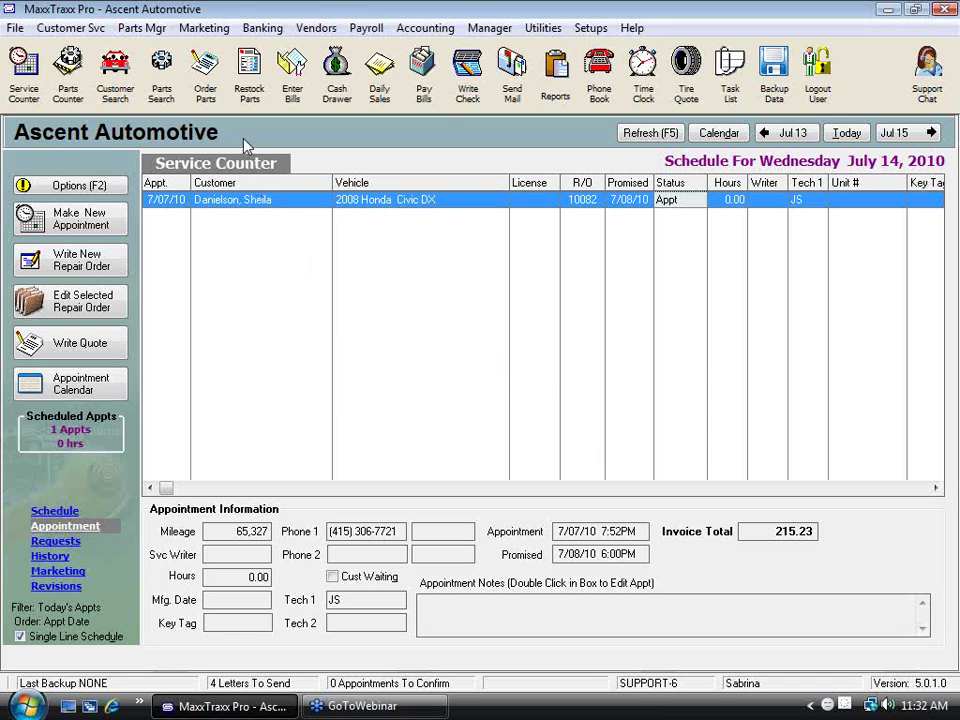
Step: Open the check register for Checking #1
click(275, 31)
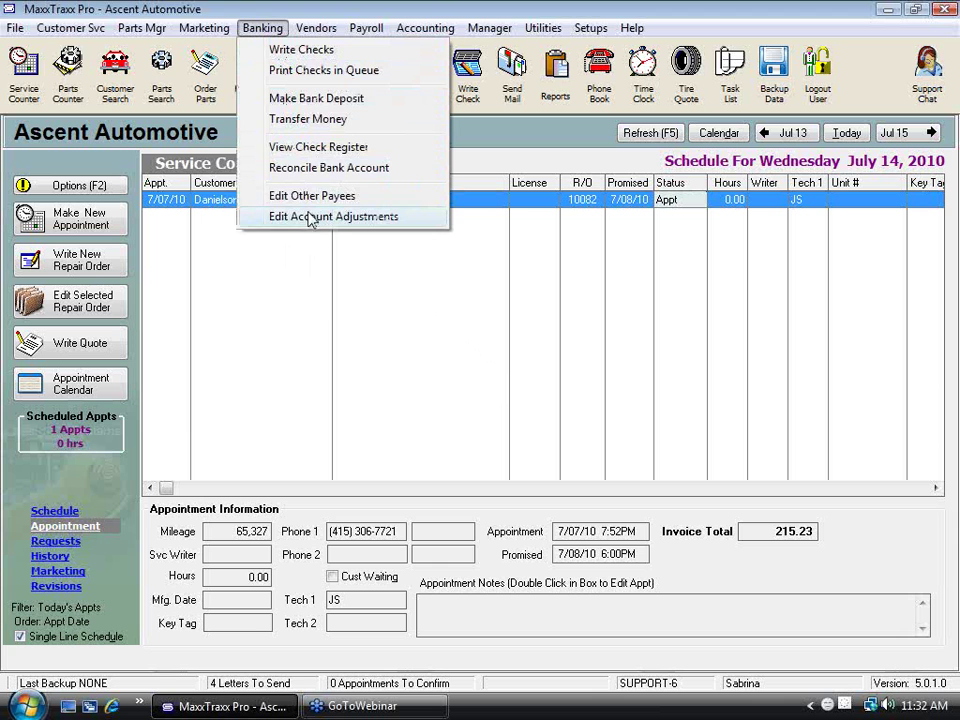
click(314, 155)
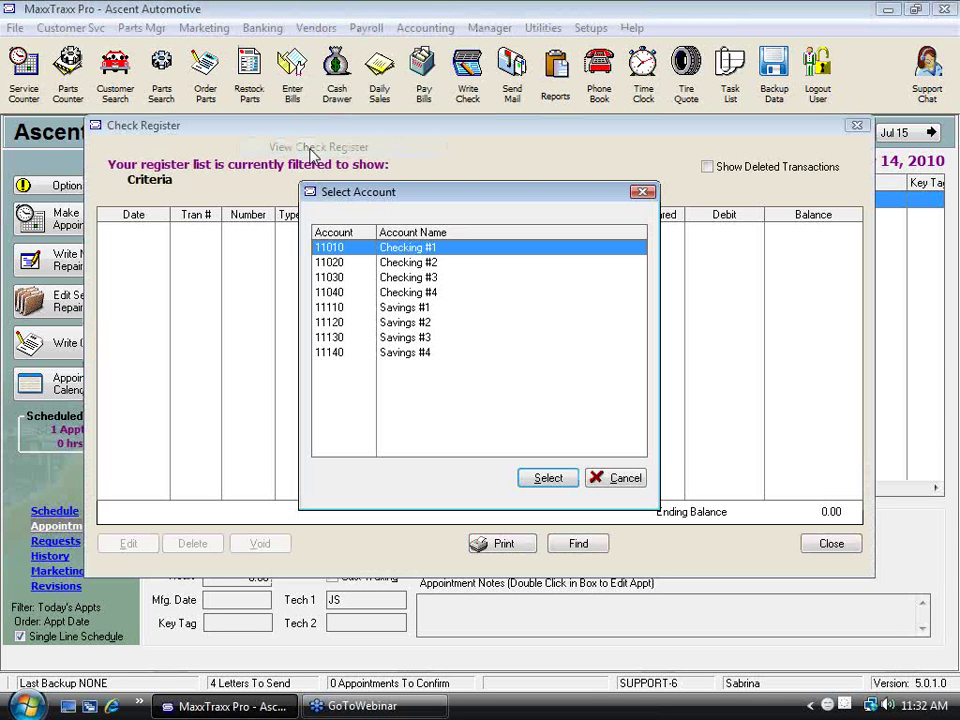
click(406, 263)
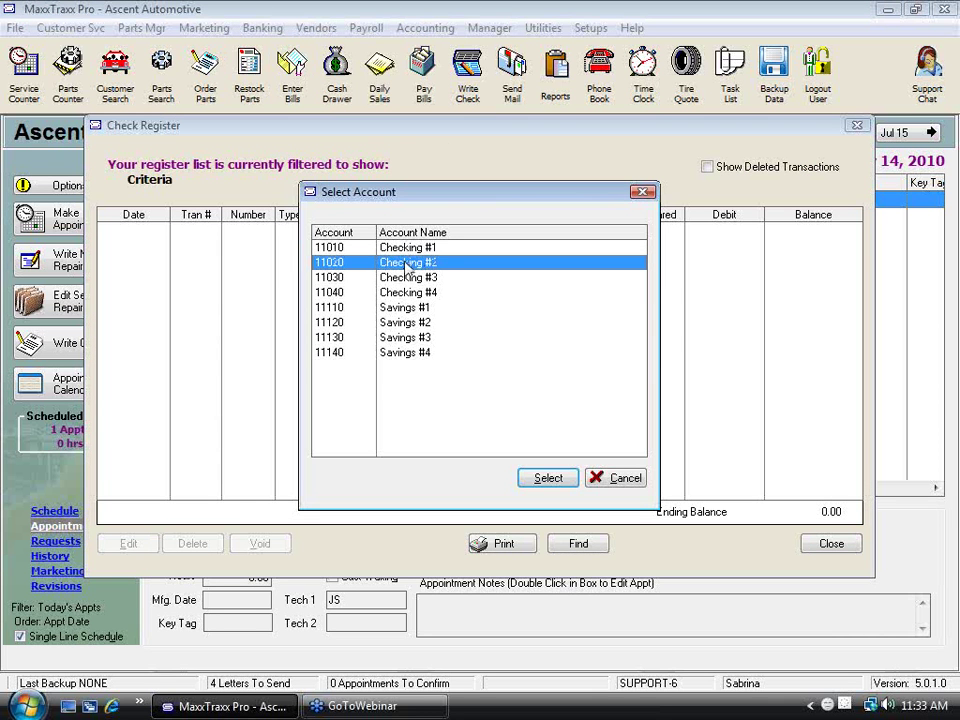
click(405, 248)
click(557, 482)
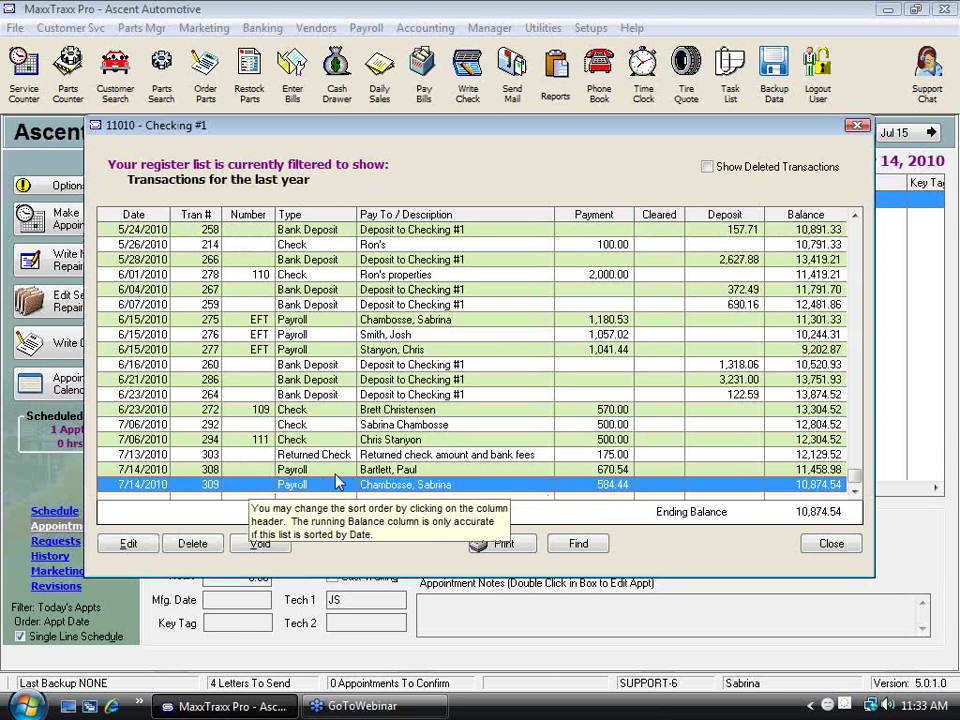
Step: Turn off To Be Printed on the 7/14/2010 payroll check for 670.54, number it EFT and post it, accepting the duplicate number
click(250, 474)
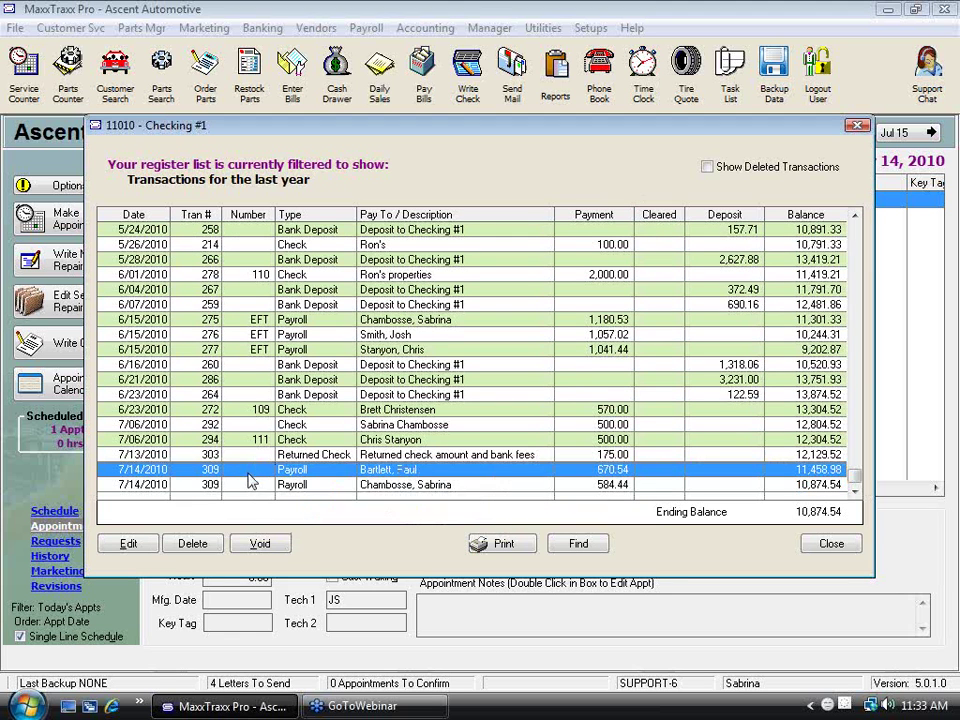
click(128, 543)
click(674, 108)
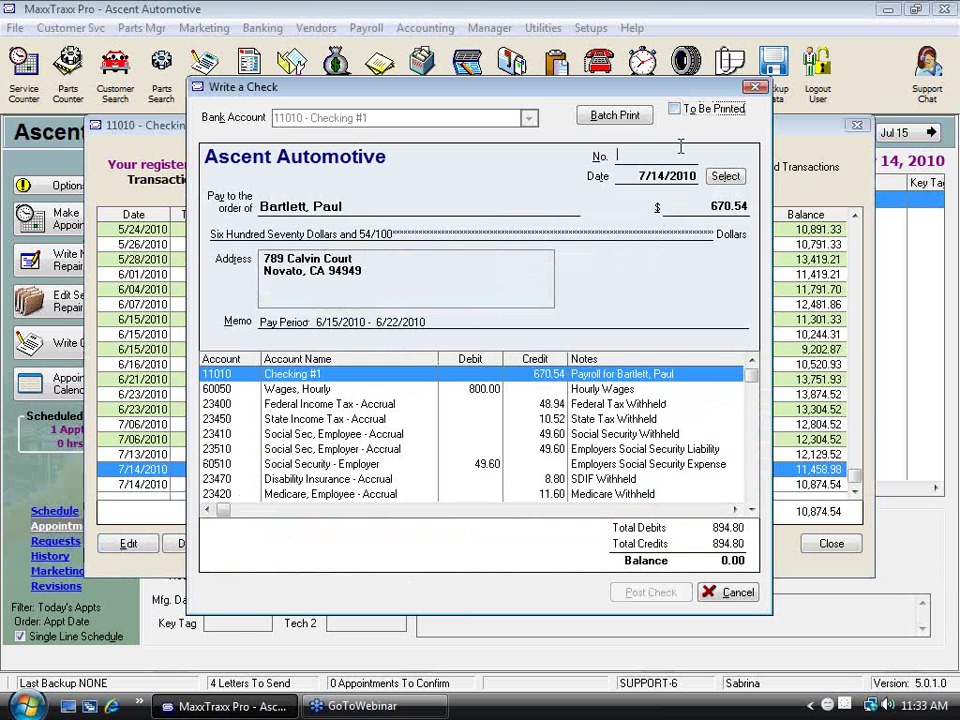
click(681, 147)
text(EFT)
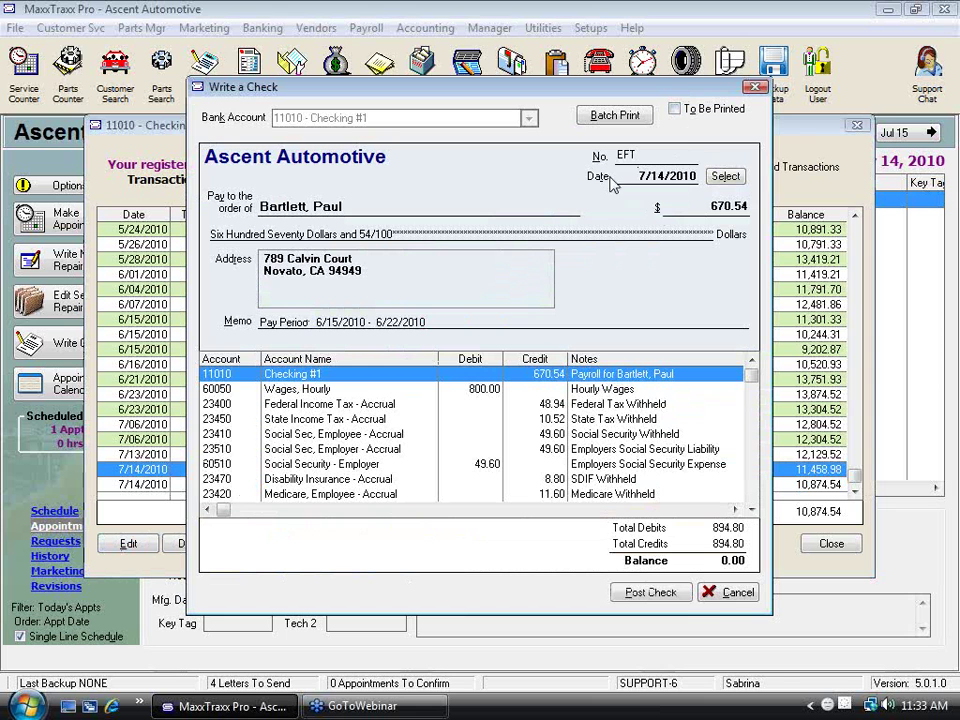
click(685, 600)
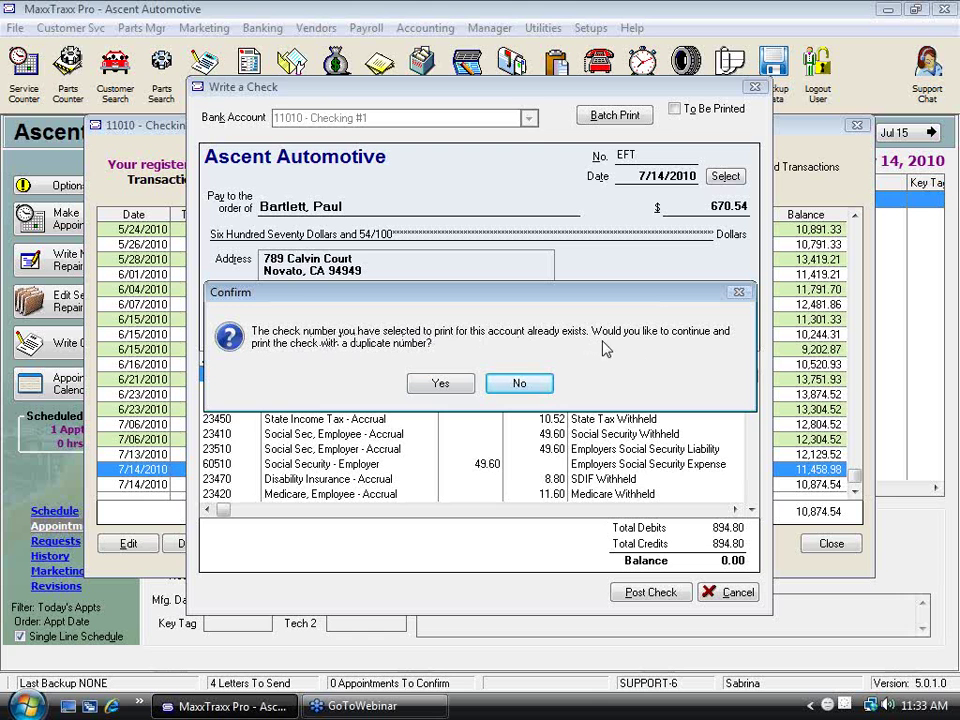
click(442, 386)
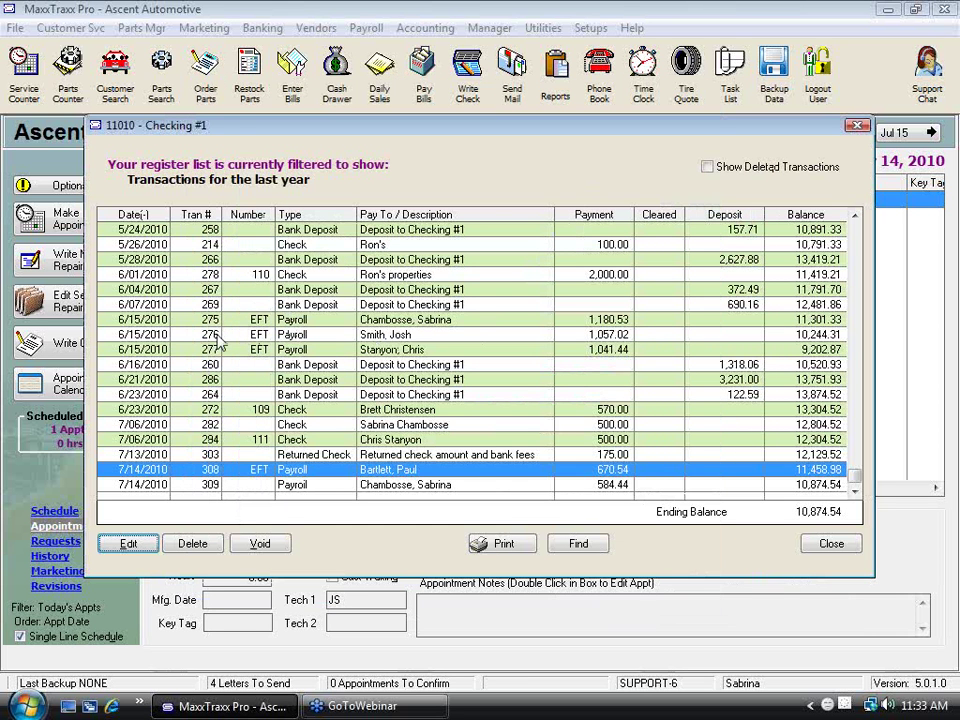
Step: Post the 7/14/2010 payroll check for 584.44 as EFT with To Be Printed off, accepting the duplicate number, and close the register
click(254, 485)
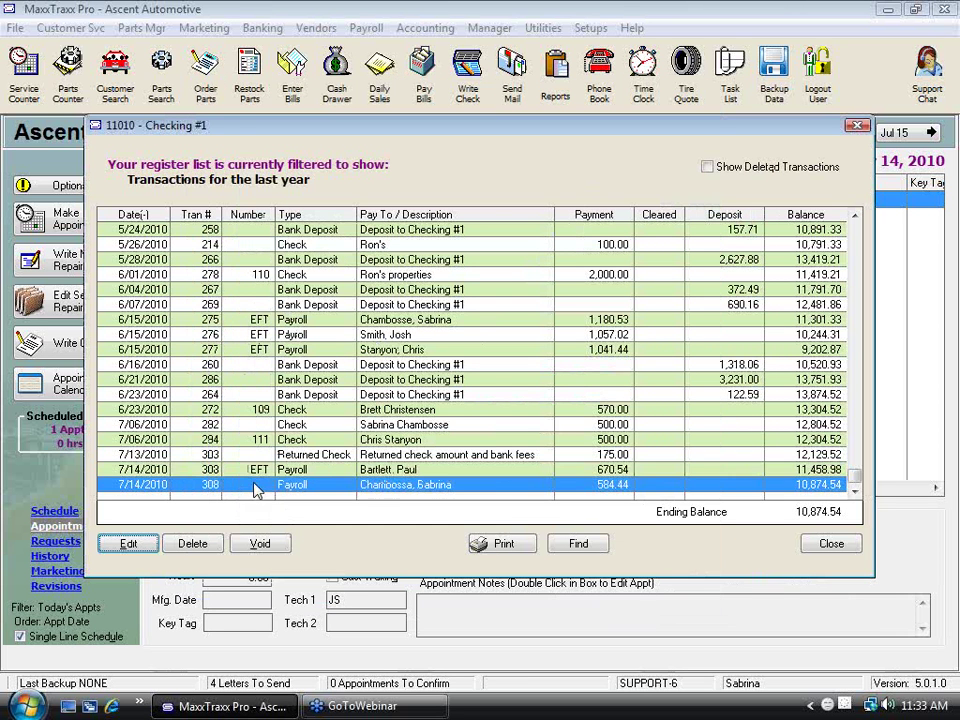
click(128, 543)
click(675, 108)
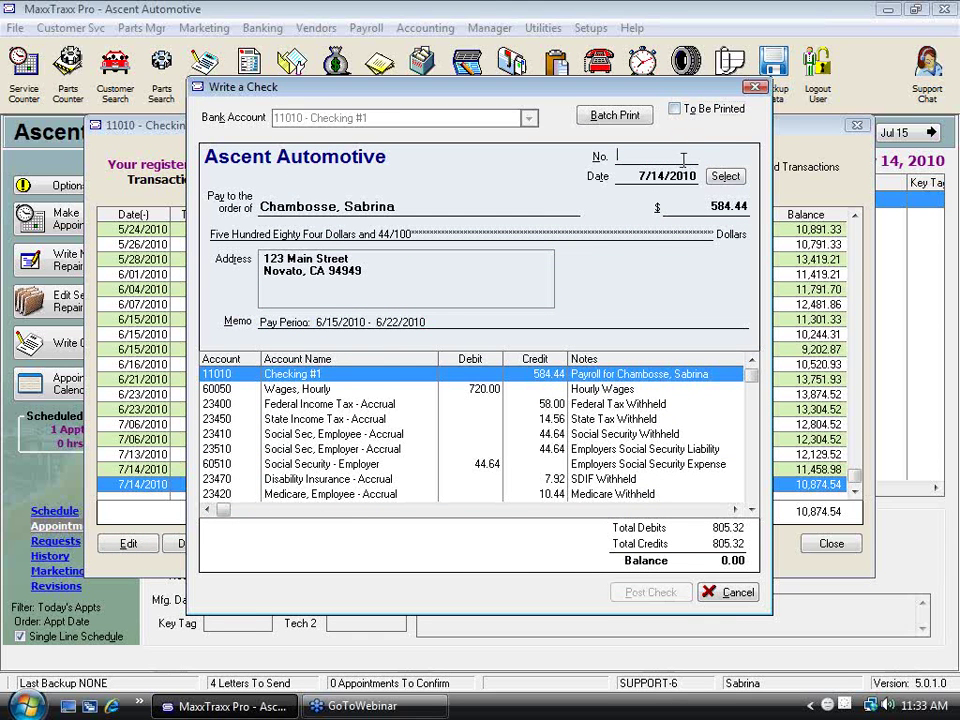
text(EFT)
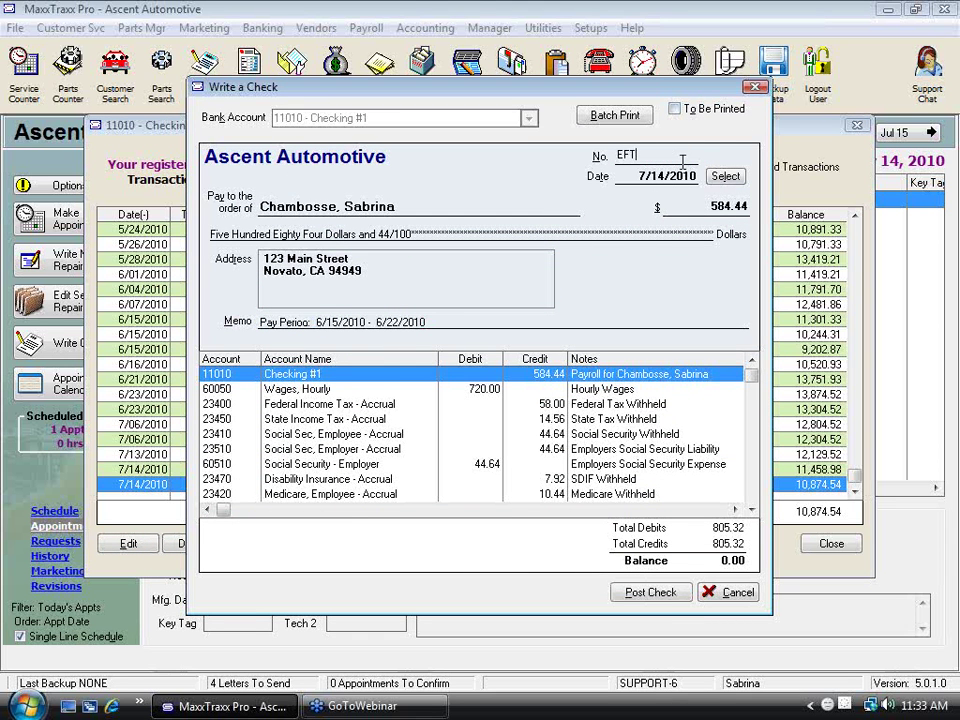
click(663, 594)
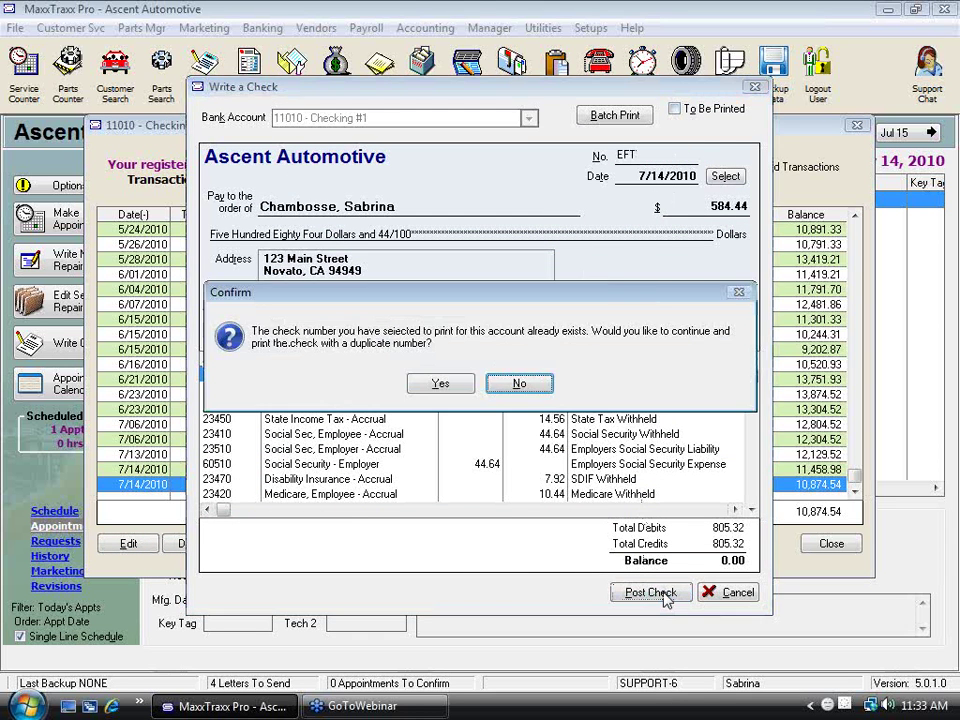
click(450, 388)
click(831, 543)
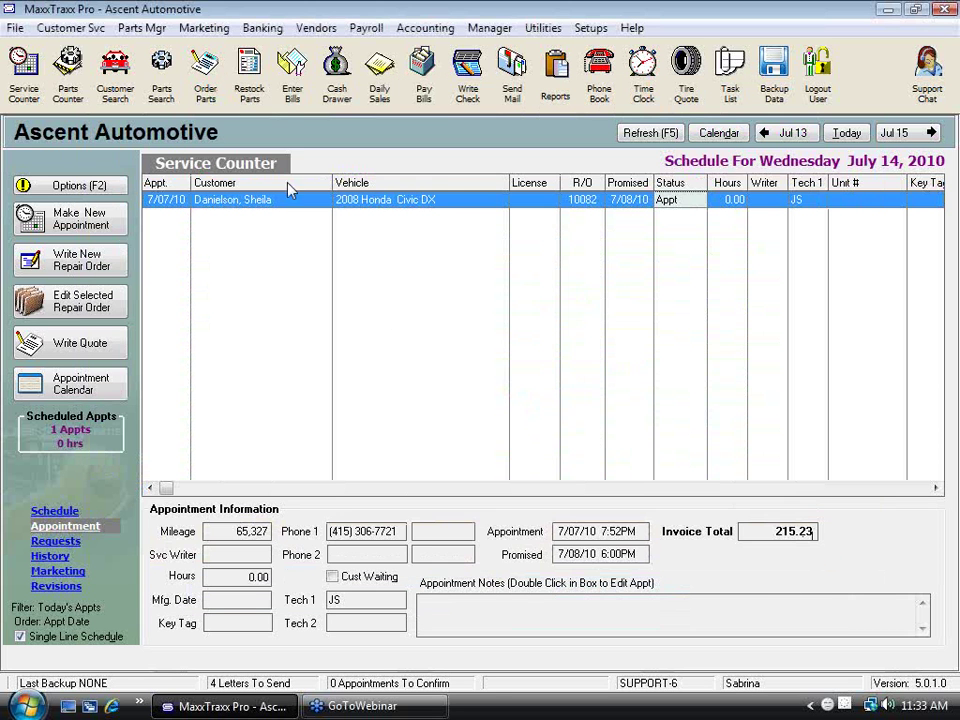
Step: Review the queue of checks to be printed from Checking #1 and close it without printing
click(262, 28)
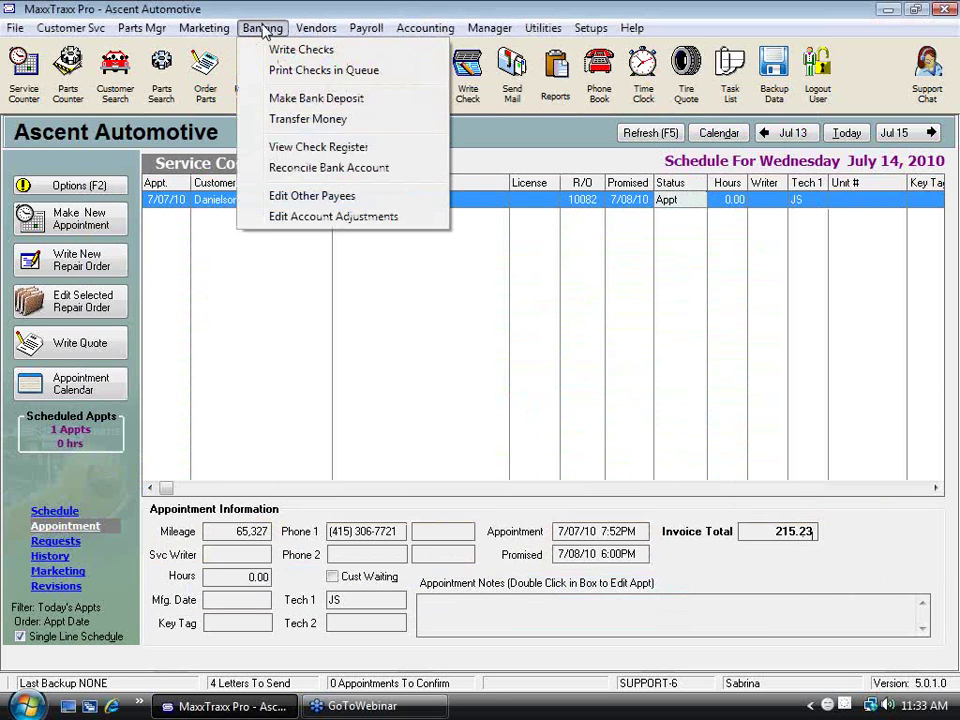
click(310, 71)
click(555, 480)
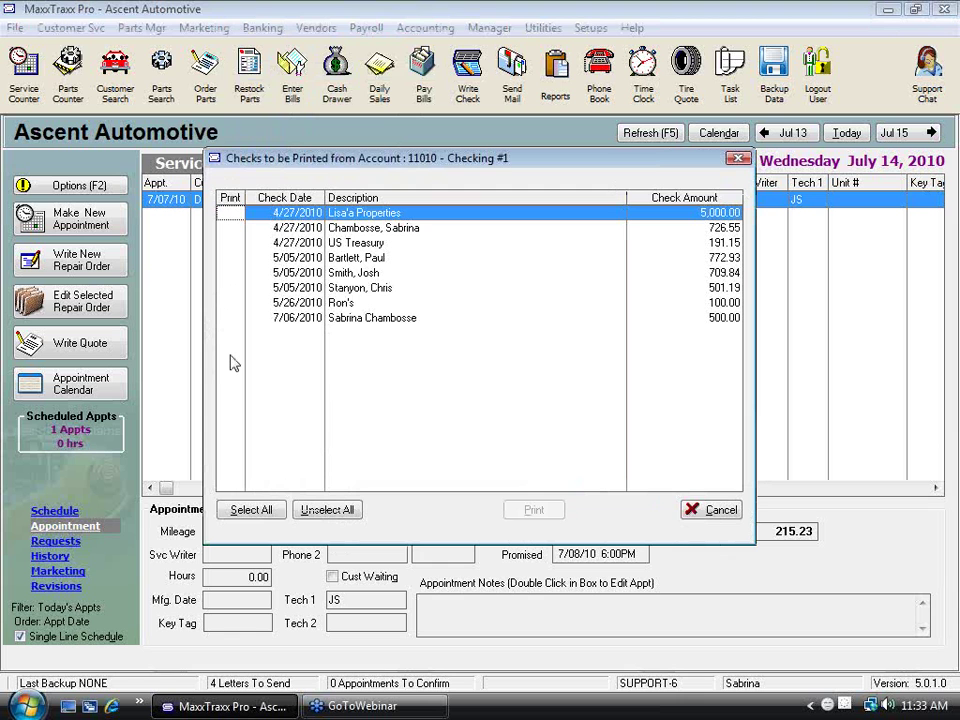
click(728, 511)
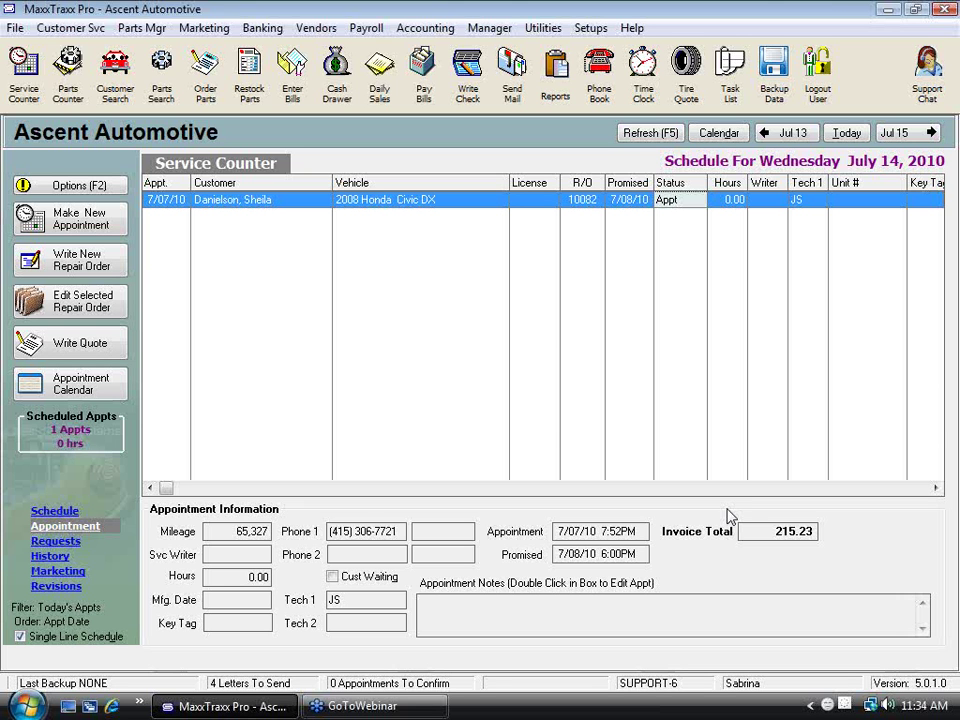
Step: Look up the vendor WorldPac, open its record and start paying its A/P transactions
click(316, 28)
click(336, 50)
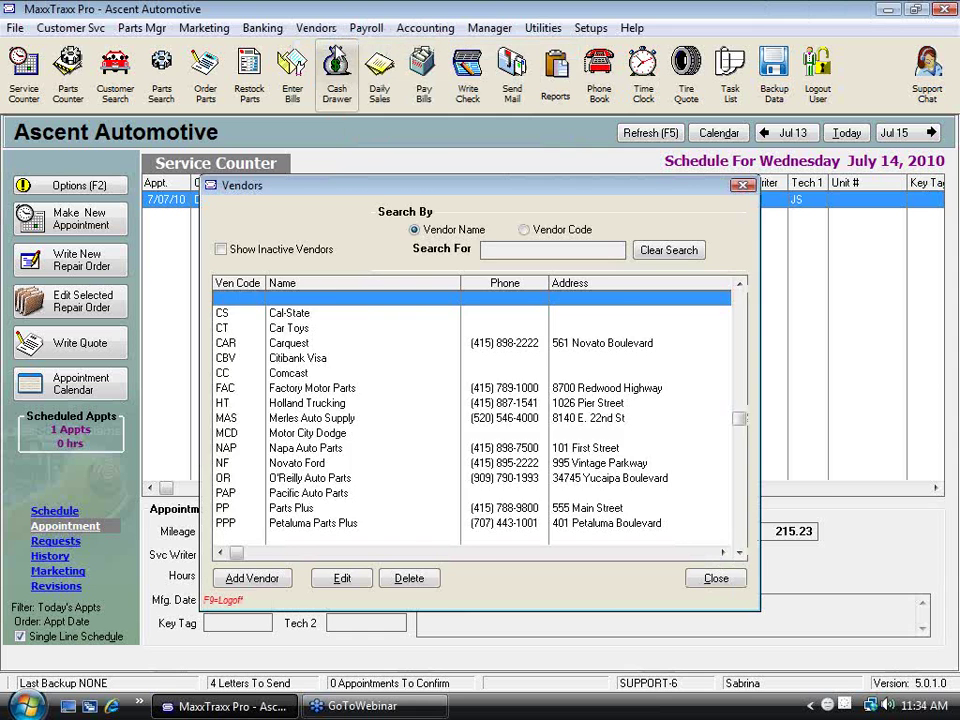
text(wo)
click(342, 578)
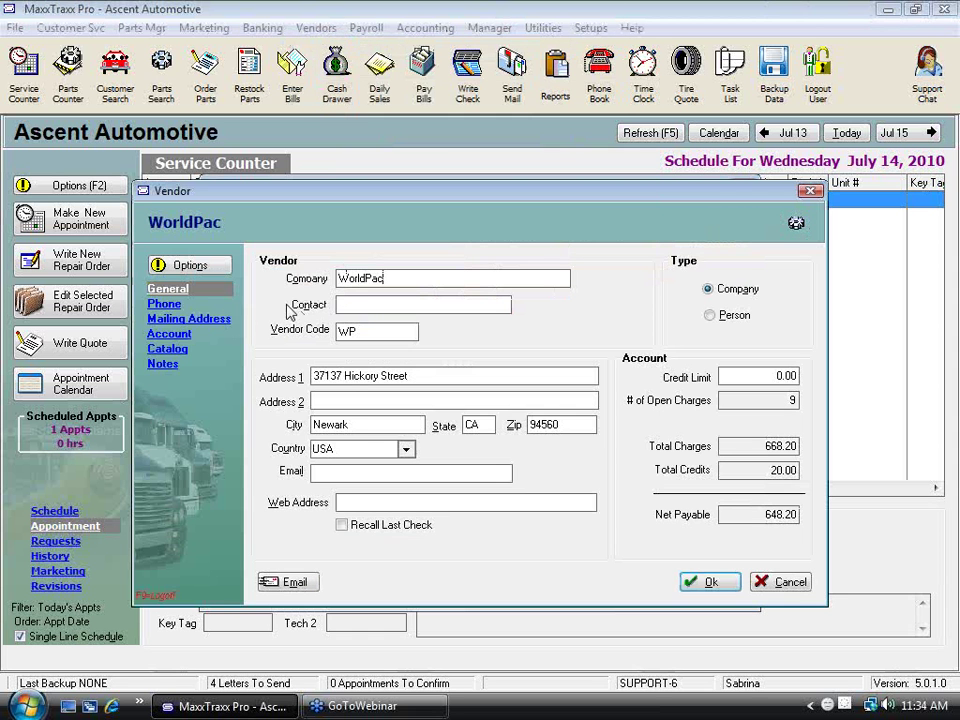
click(190, 265)
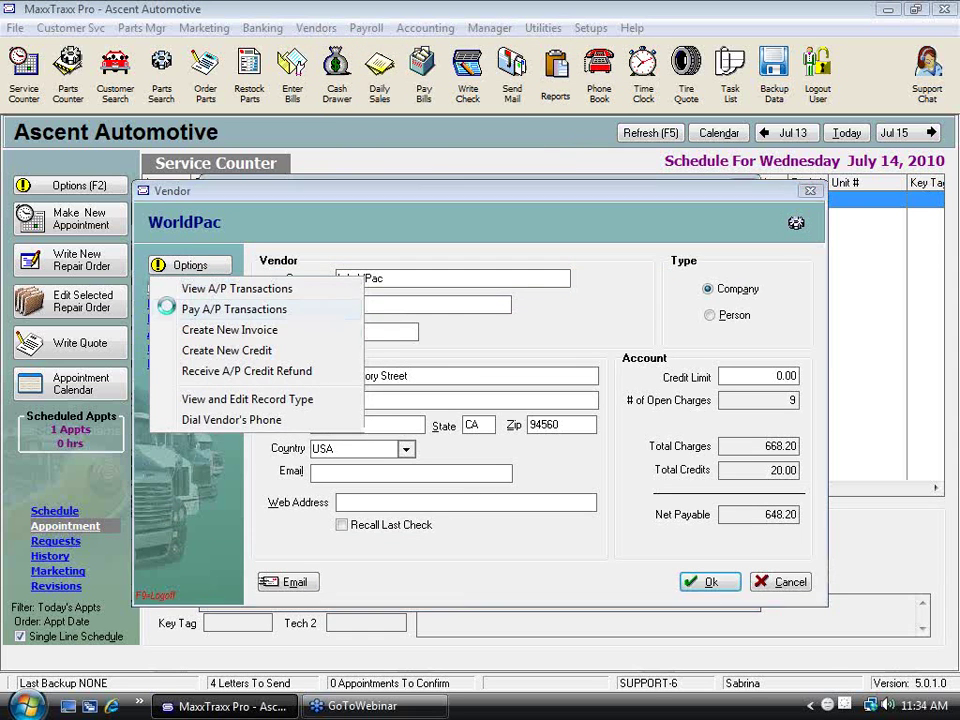
click(154, 309)
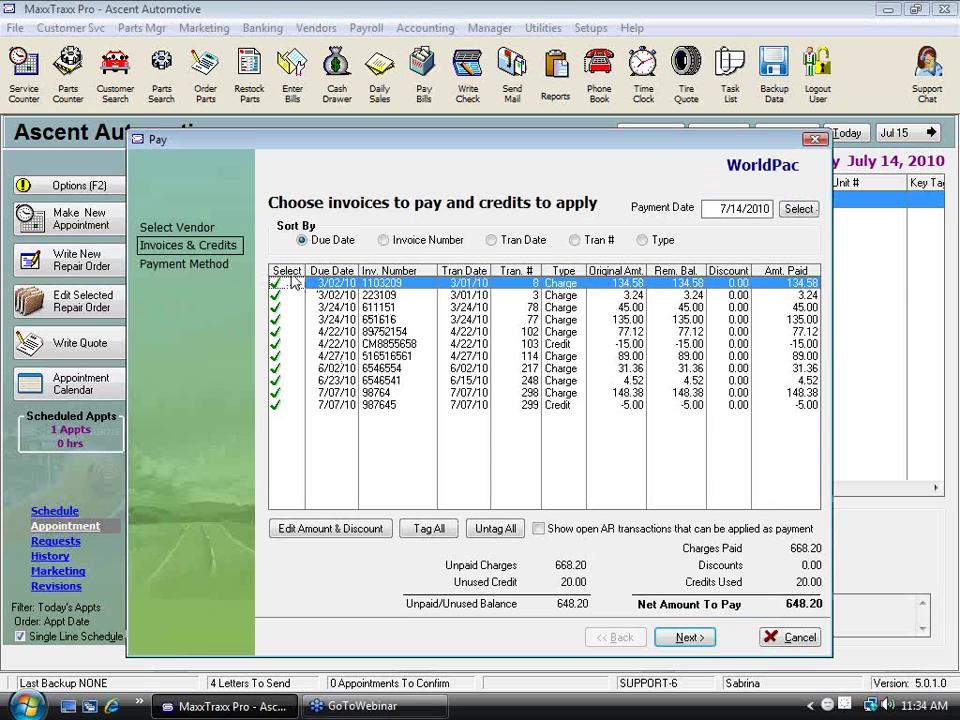
Step: Keep all of WorldPac's listed invoices and credits selected and pay them by Check dated 7/14/2010
click(690, 640)
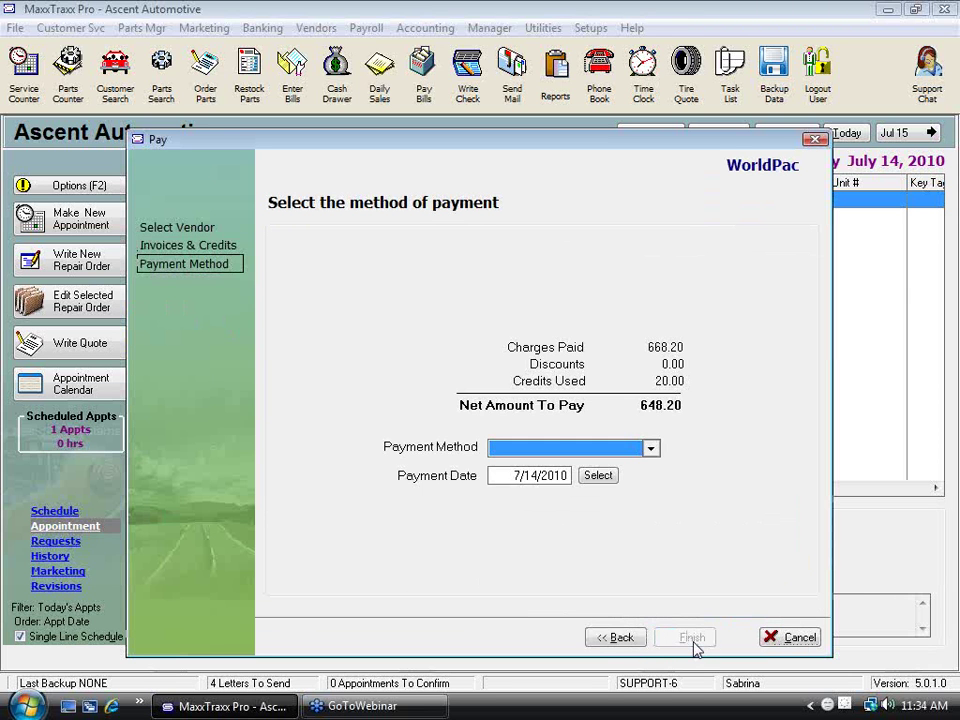
click(650, 449)
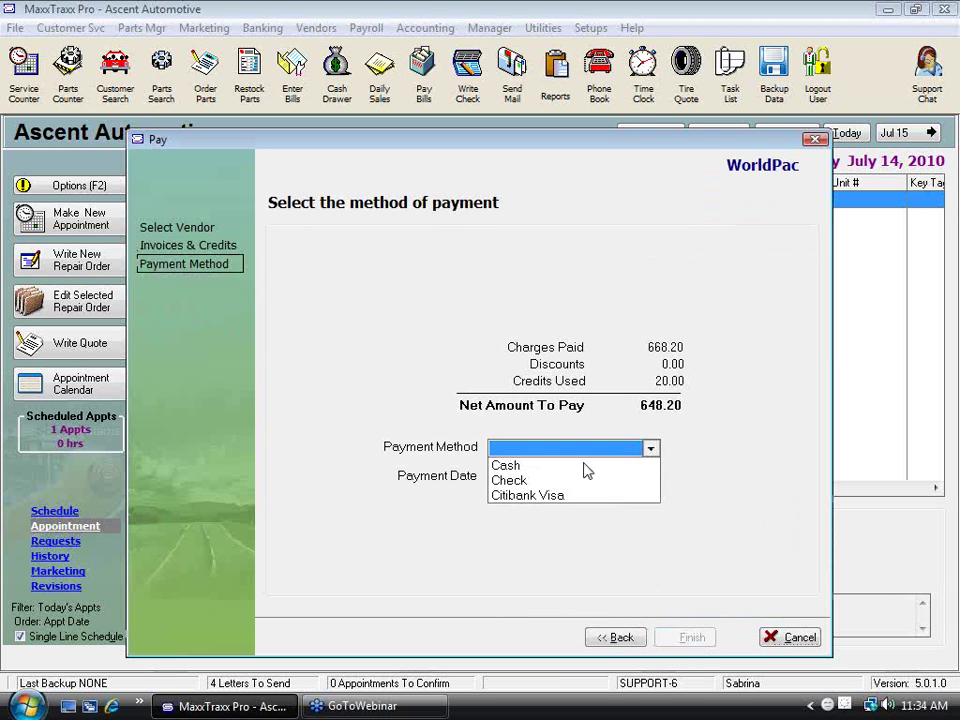
click(522, 478)
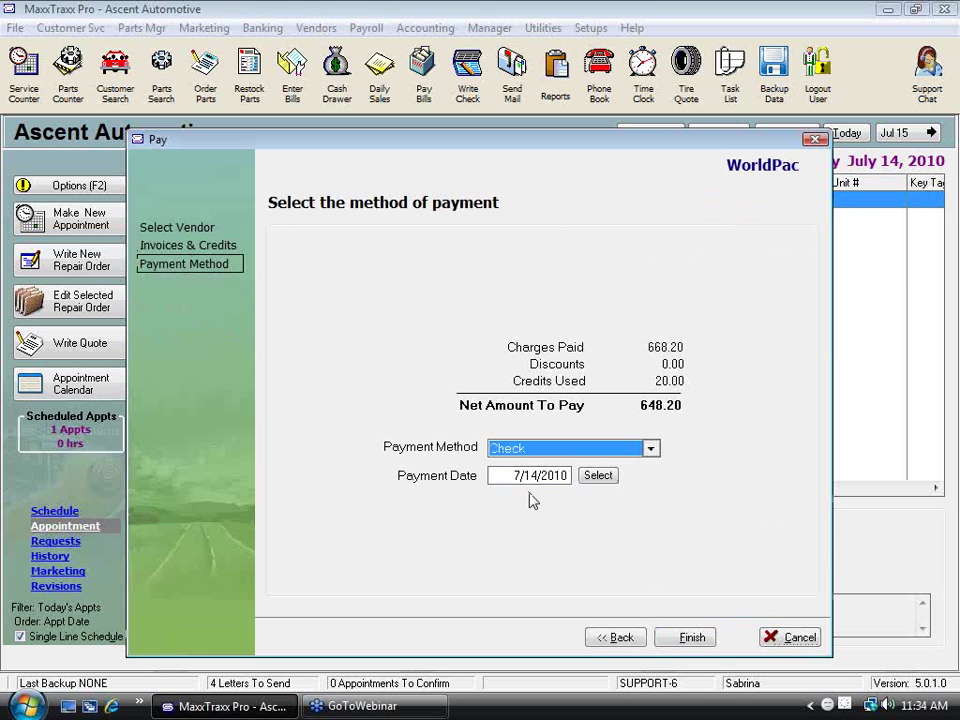
click(688, 639)
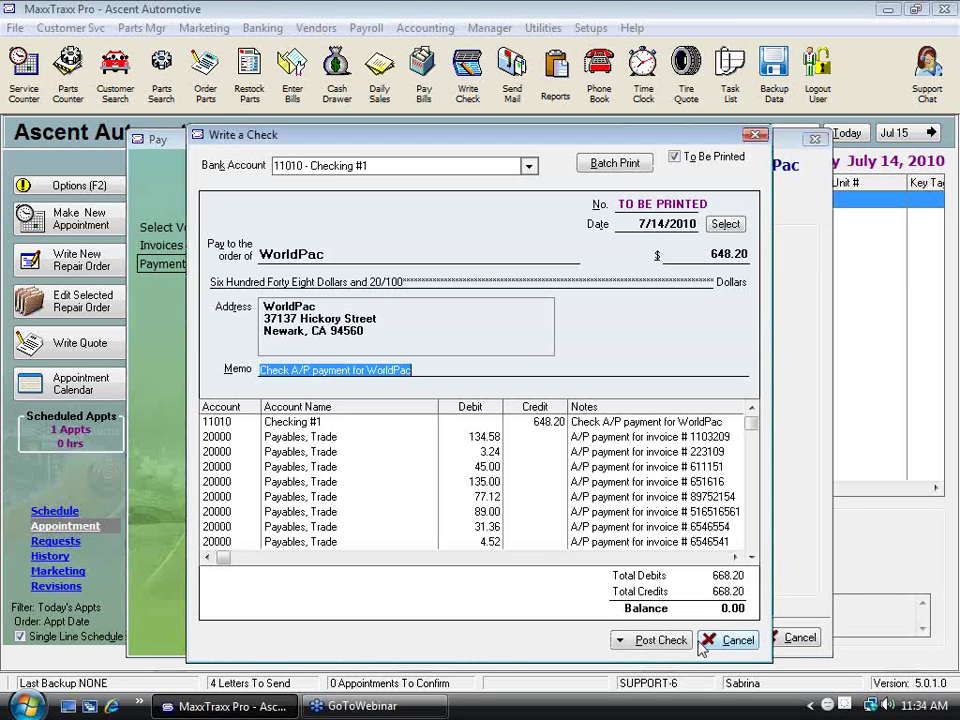
Step: Turn off To Be Printed on the WorldPac check, number it EFT and keep 11010 - Checking #1 as the bank account
click(675, 158)
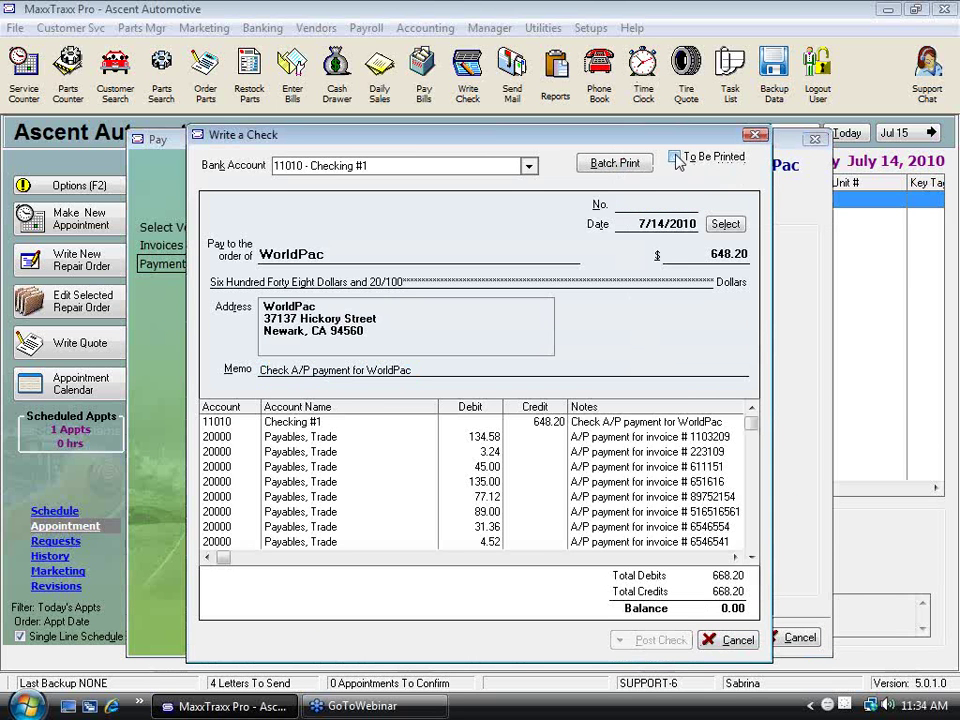
click(658, 201)
text(EFT)
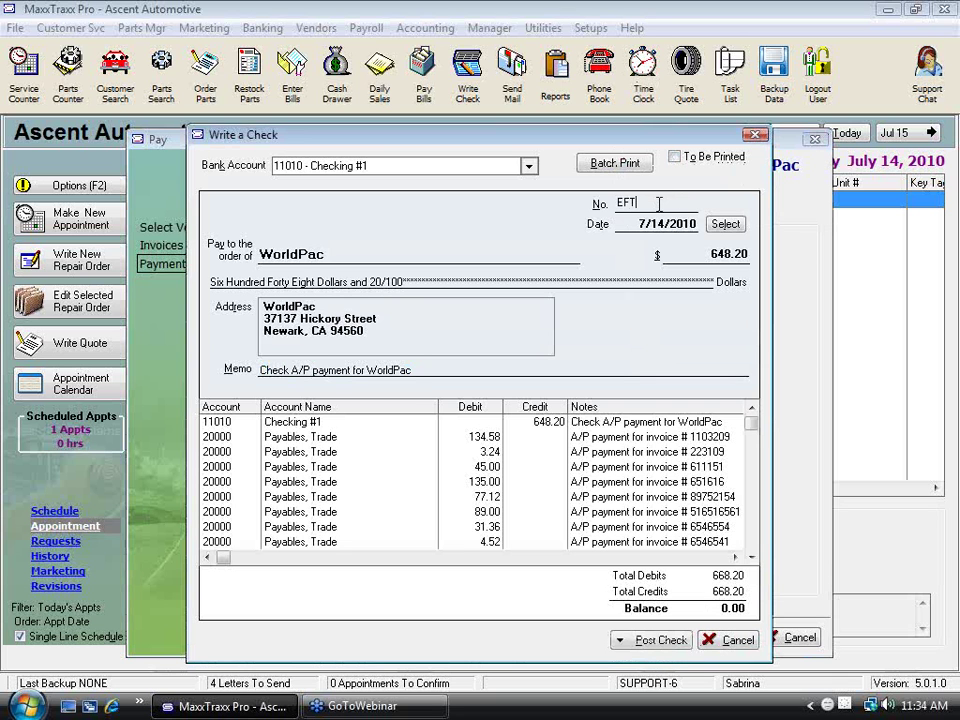
click(529, 166)
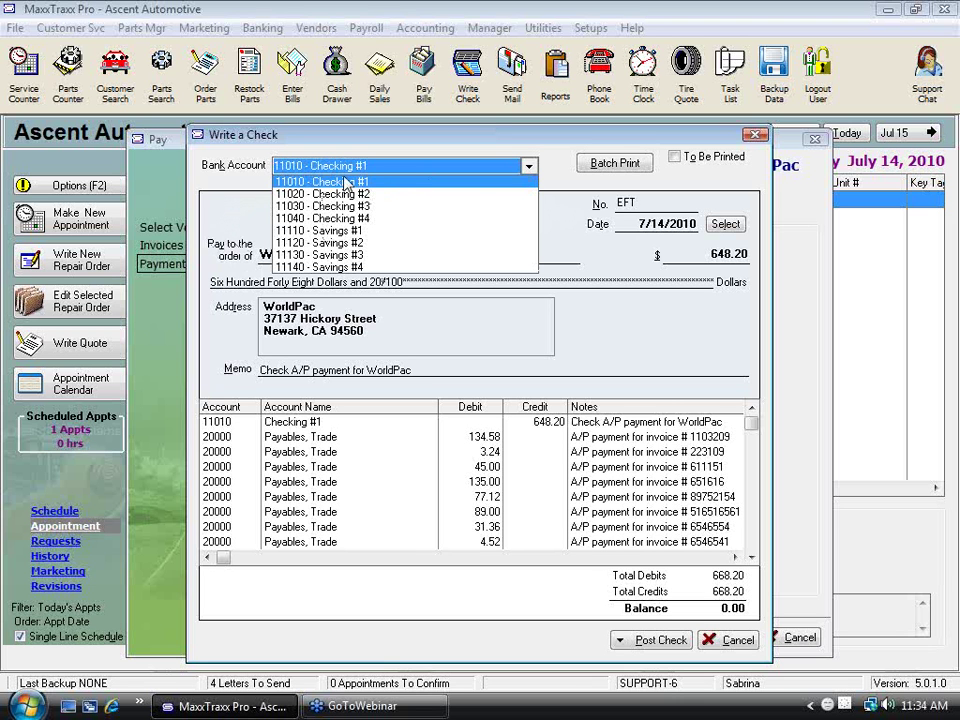
click(388, 168)
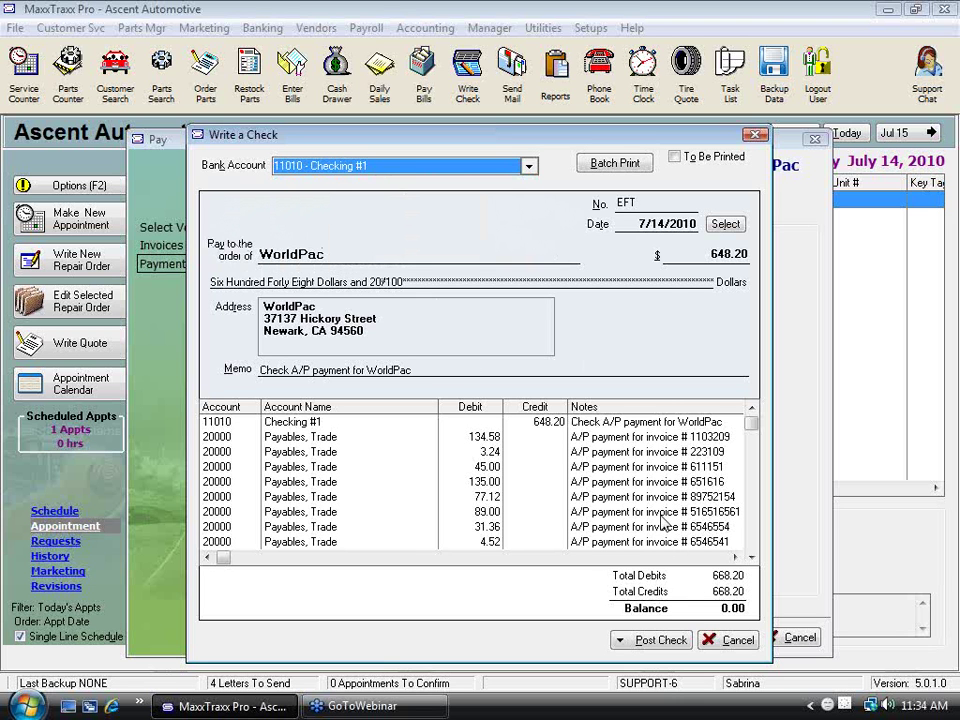
Step: Discard the WorldPac check and its payment without saving, and close the vendor record and vendor list
click(735, 640)
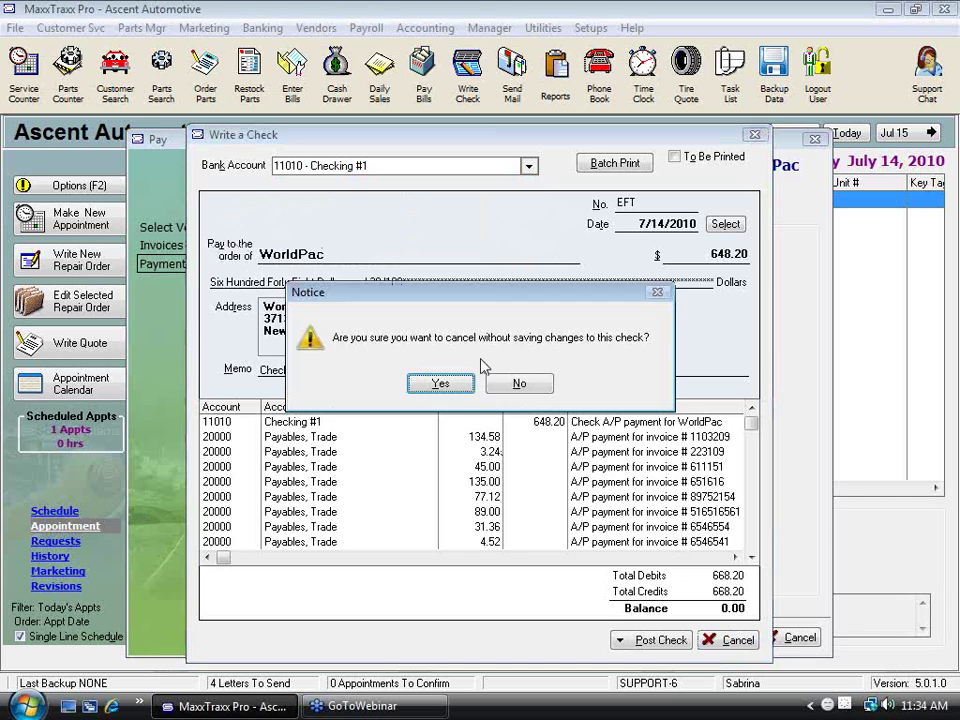
click(430, 382)
click(791, 636)
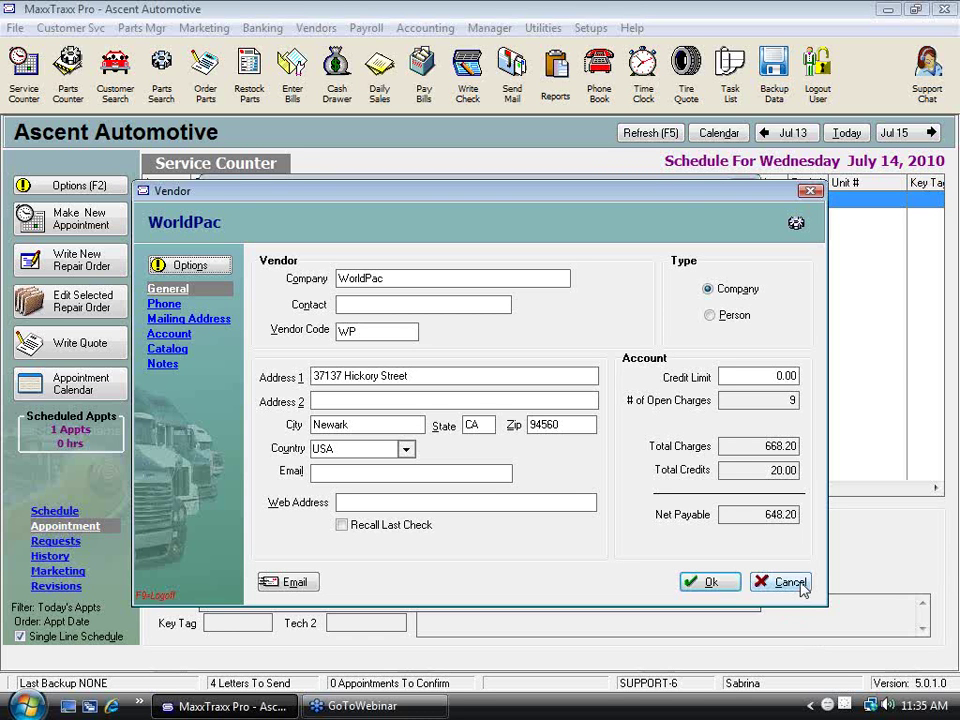
click(799, 588)
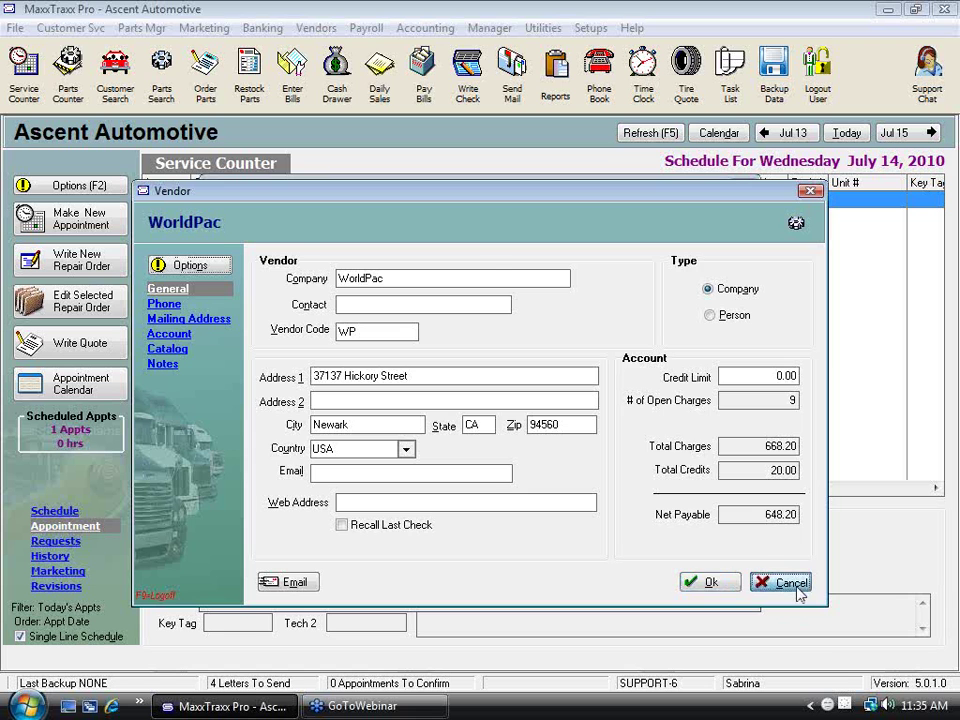
click(731, 587)
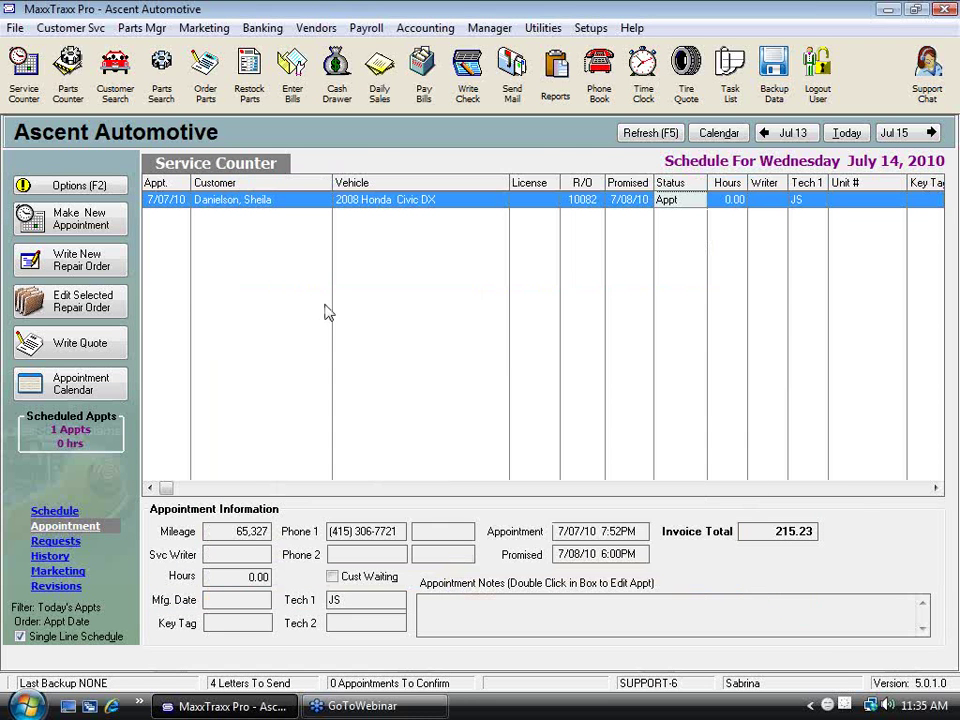
Step: Review the sales summary and drawer balance for Front Counter #1 from 5/14/2010 to 7/13/2010, and cancel without closing the drawer
click(380, 68)
click(662, 543)
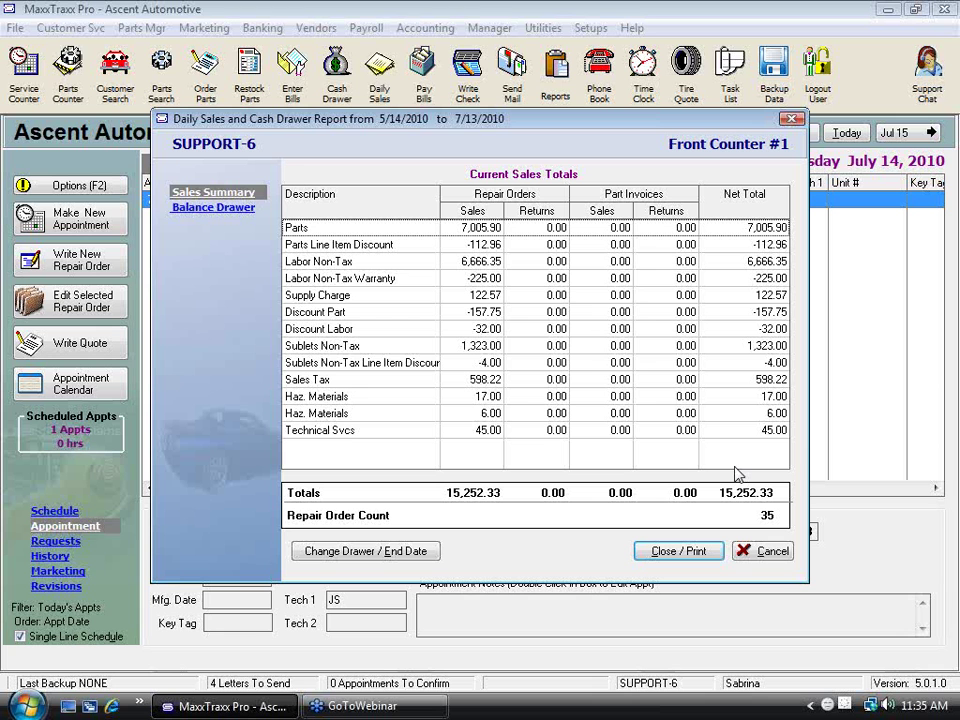
click(212, 209)
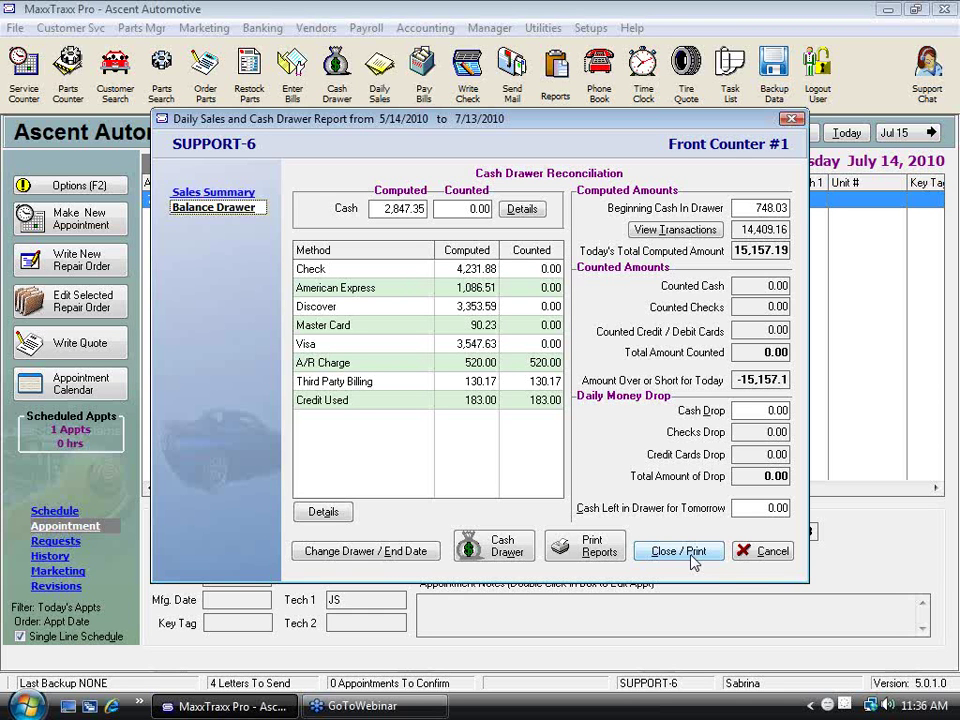
click(762, 553)
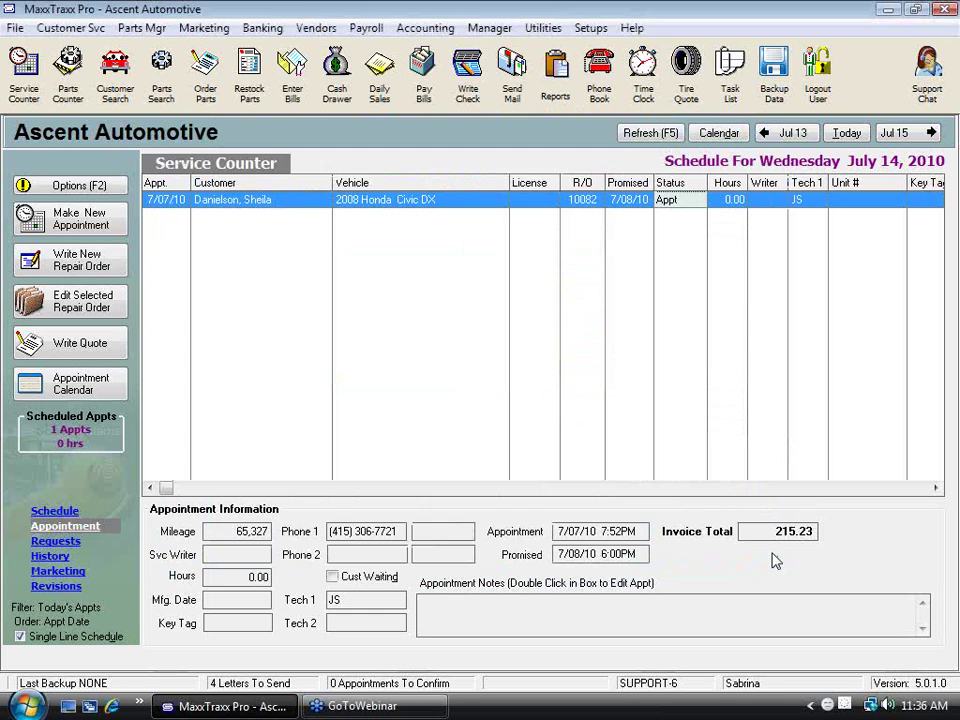
click(258, 30)
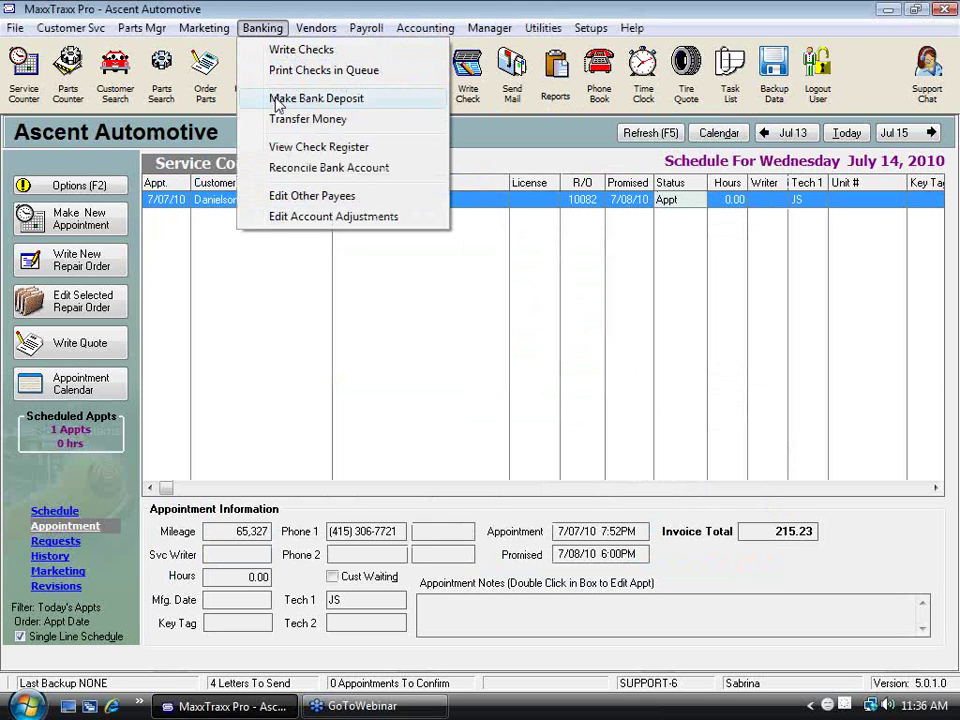
click(424, 304)
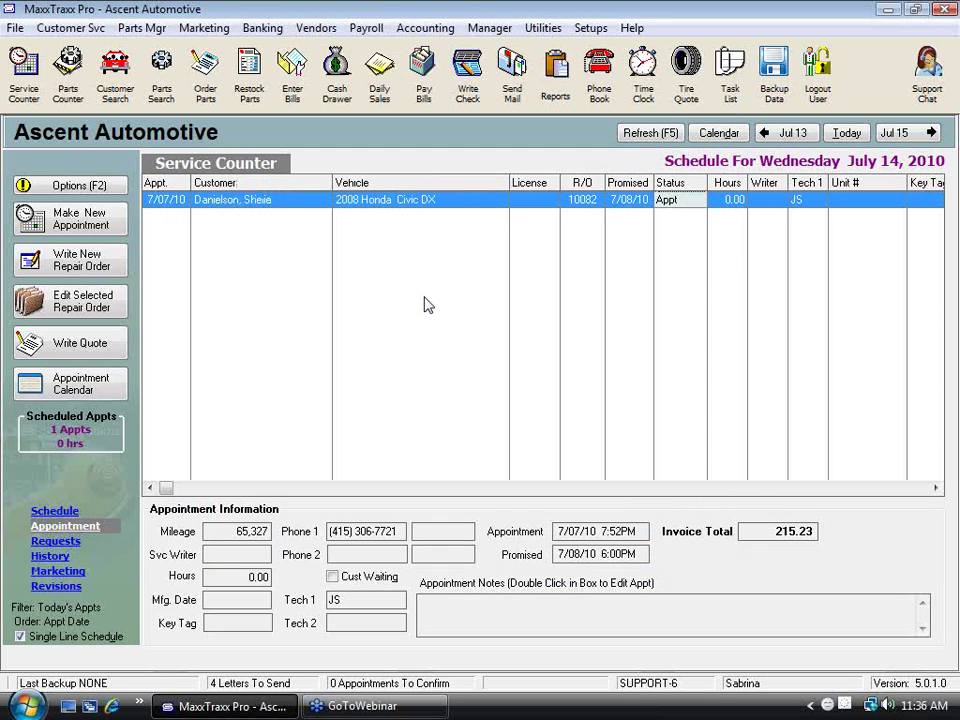
Step: Reopen the Front Counter #1 daily sales report for 5/14/2010 to 7/13/2010, examine its cash drawer reconciliation and exit without posting
click(383, 90)
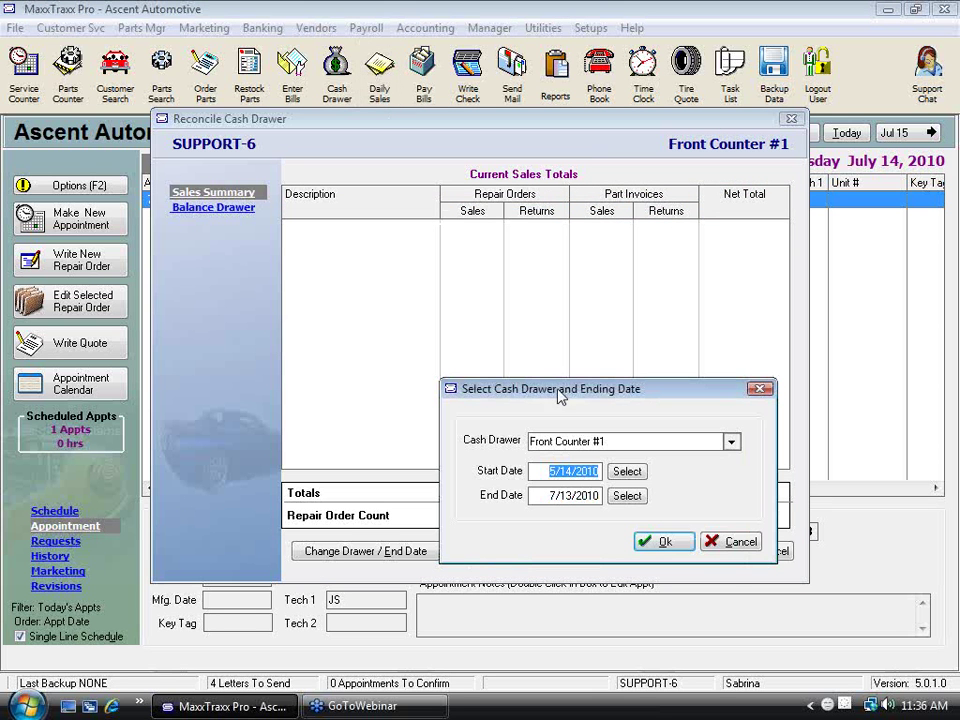
click(660, 543)
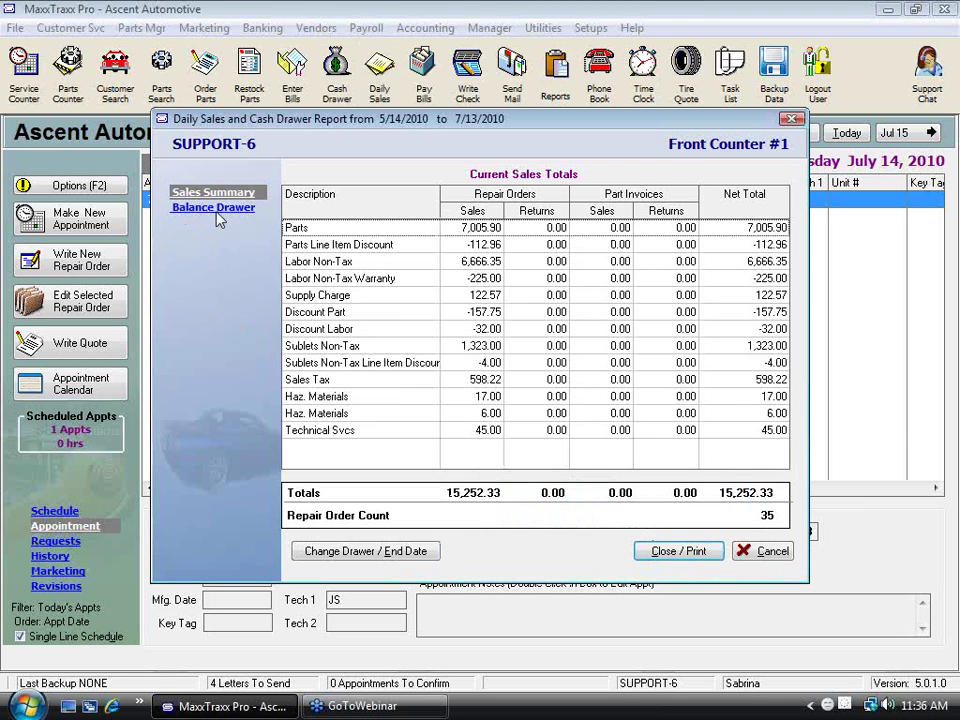
click(215, 208)
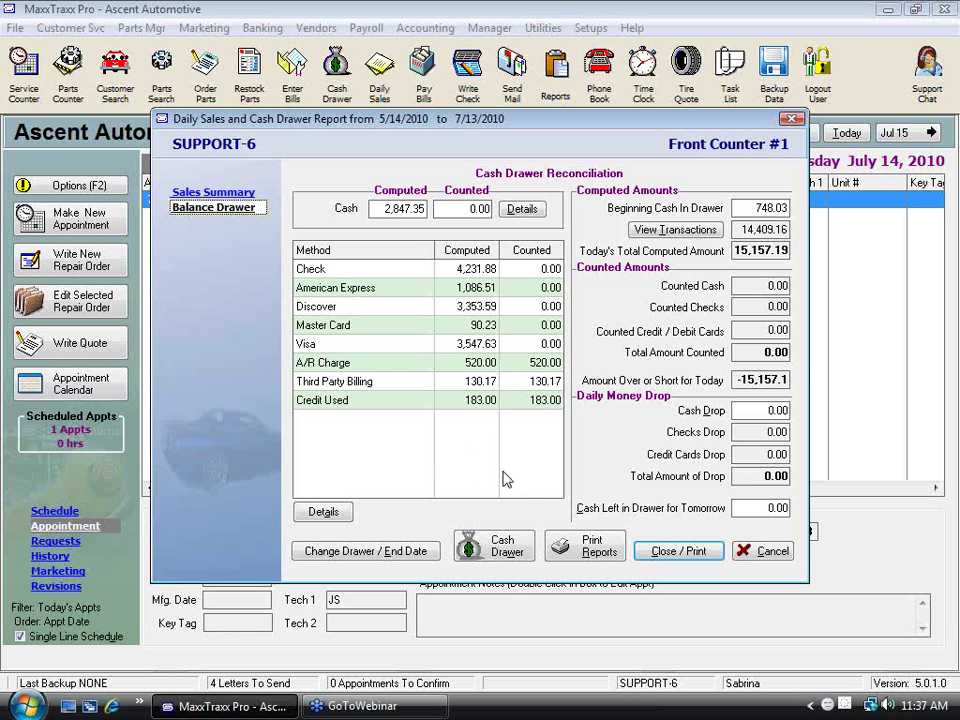
click(770, 552)
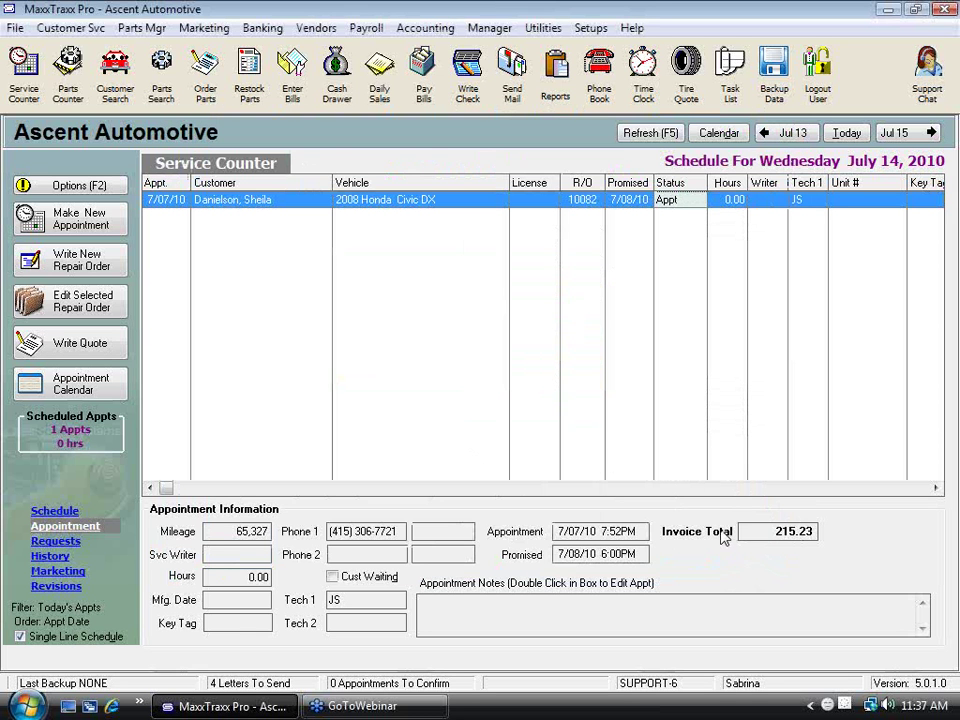
Step: View the bank reconciliation for account 11030 - Checking #3 and leave it without reconciling
click(270, 33)
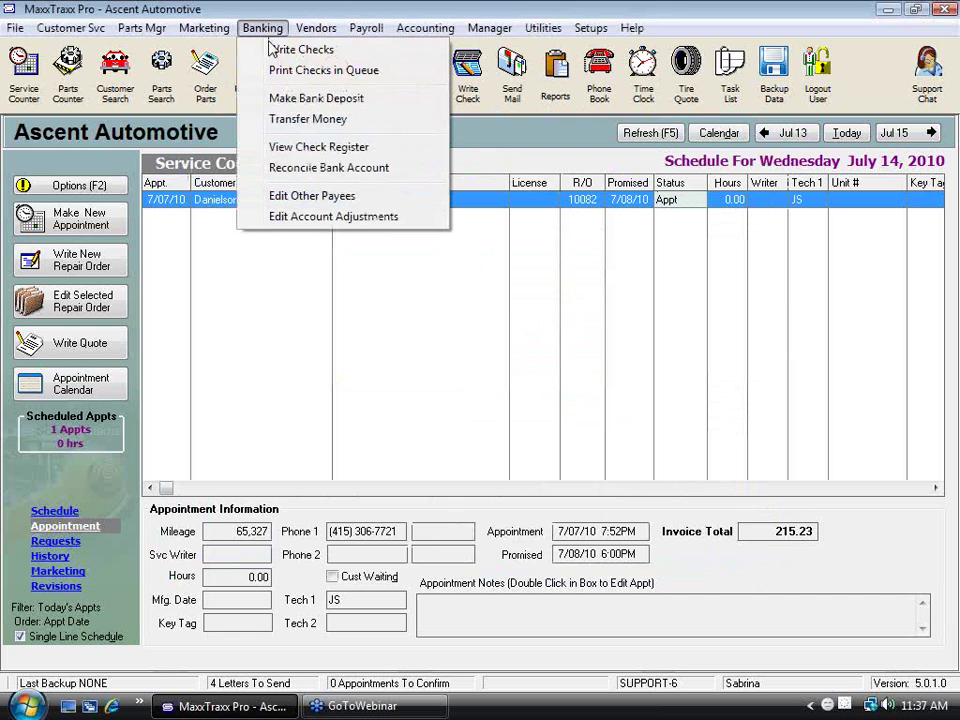
click(330, 168)
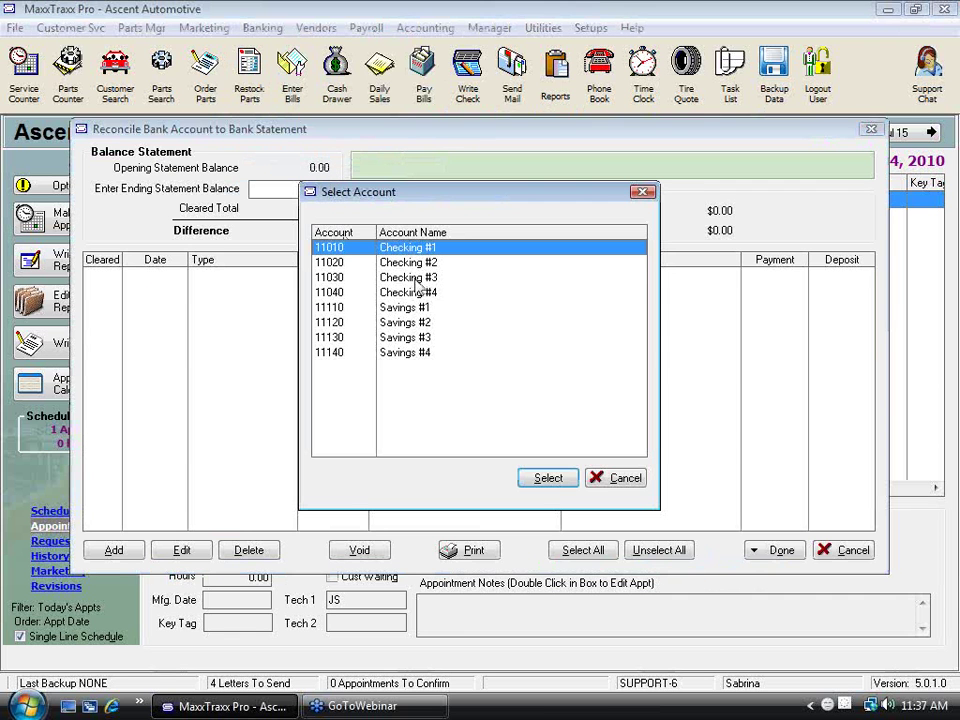
click(410, 277)
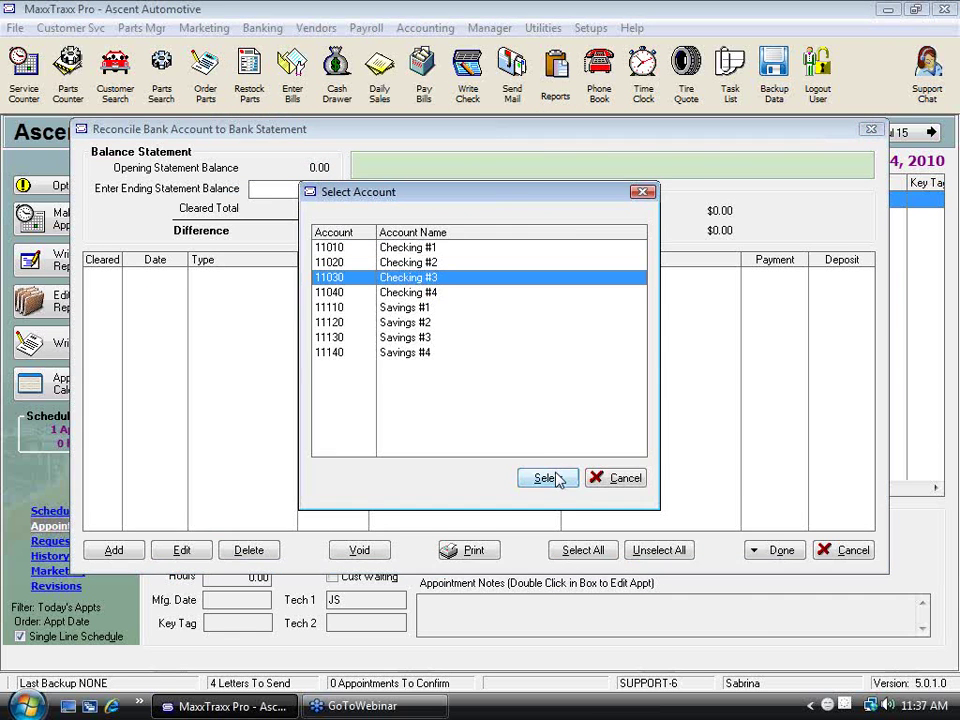
click(553, 476)
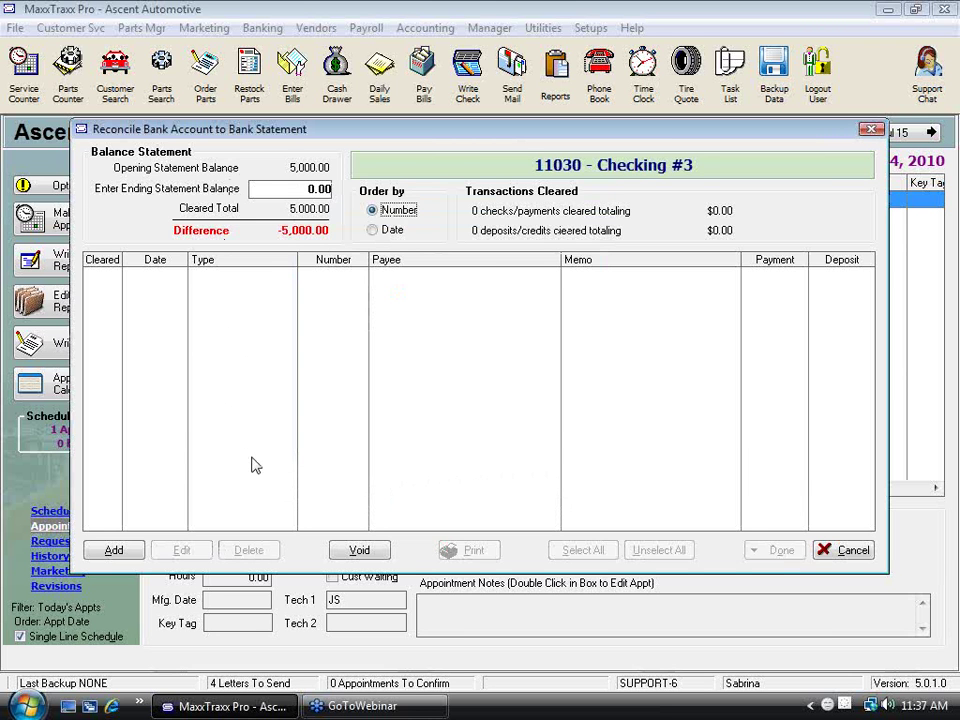
click(852, 550)
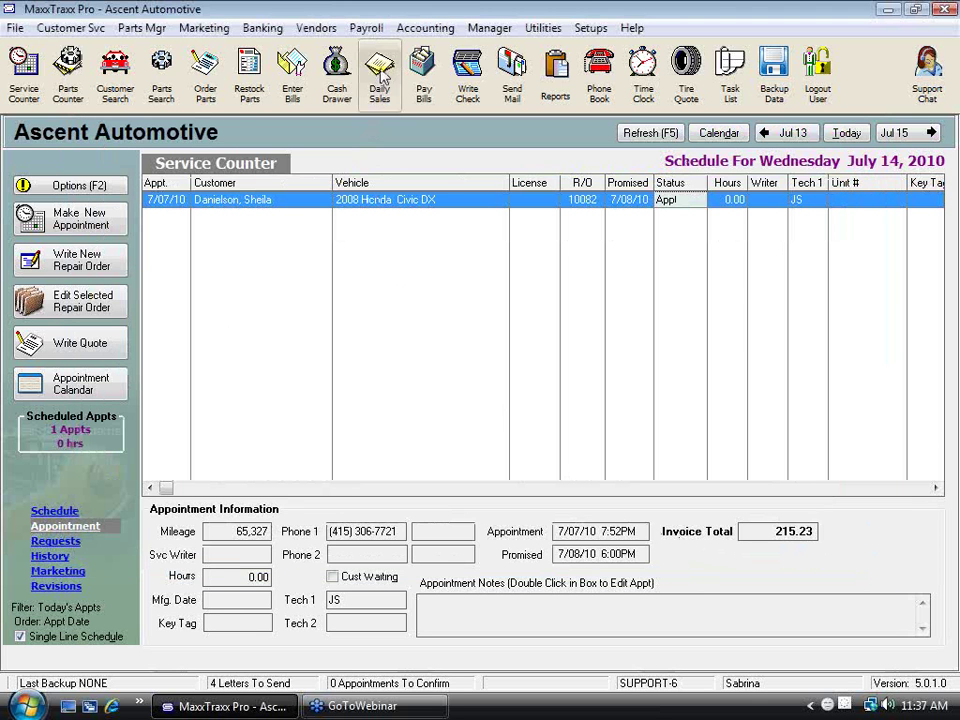
Step: Prepare a Checking #1 deposit with the check payments for RO 10057 and RO 10079 plus 28.11 cash, and cancel it without saving
click(260, 30)
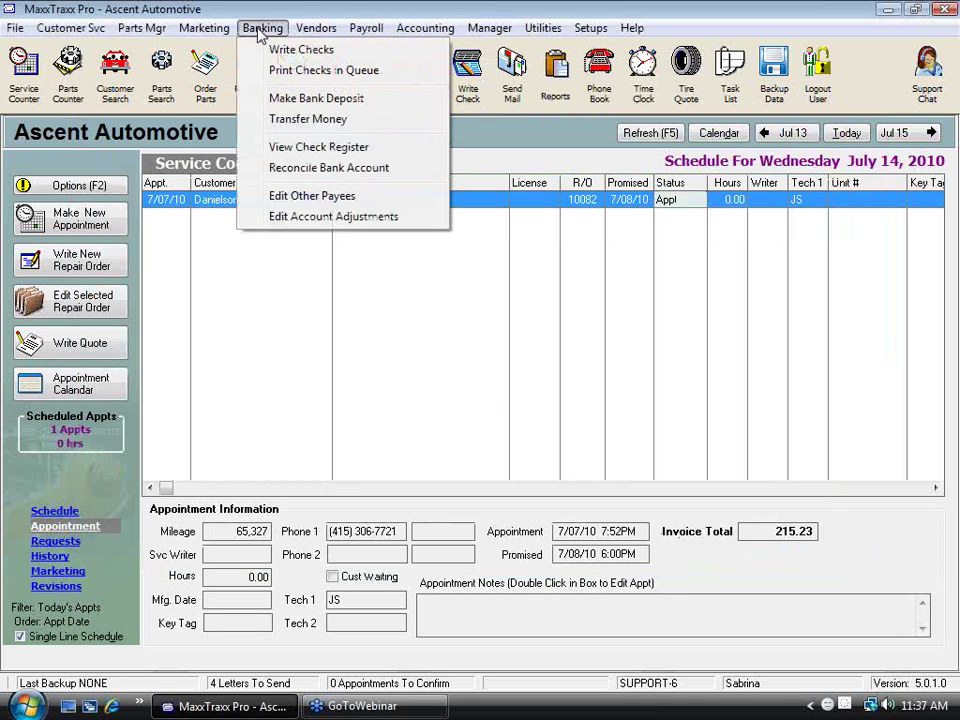
click(278, 100)
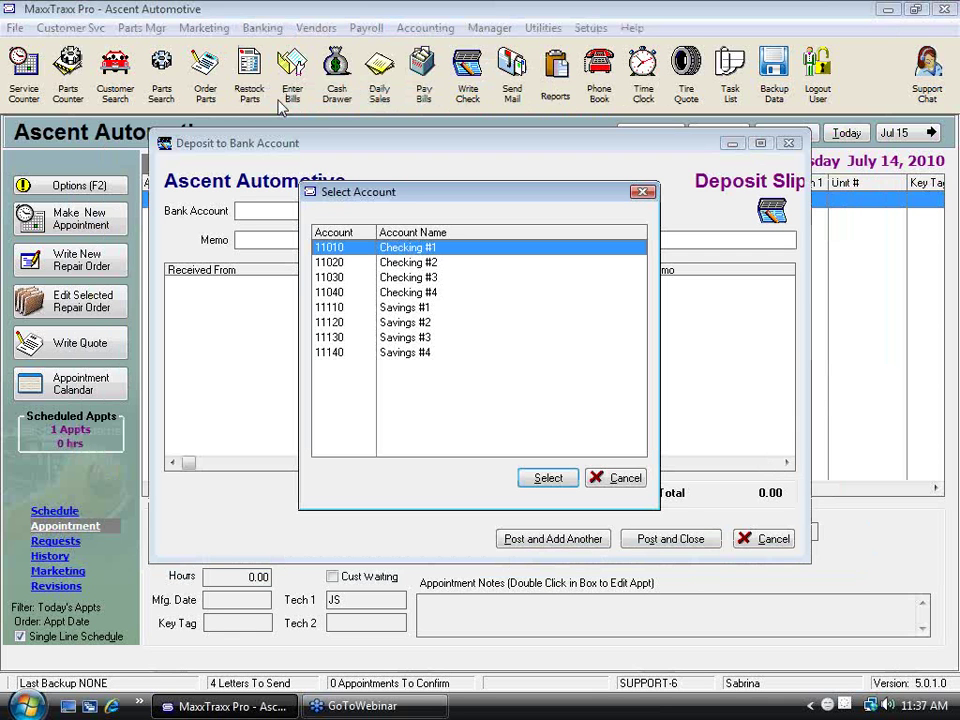
click(547, 480)
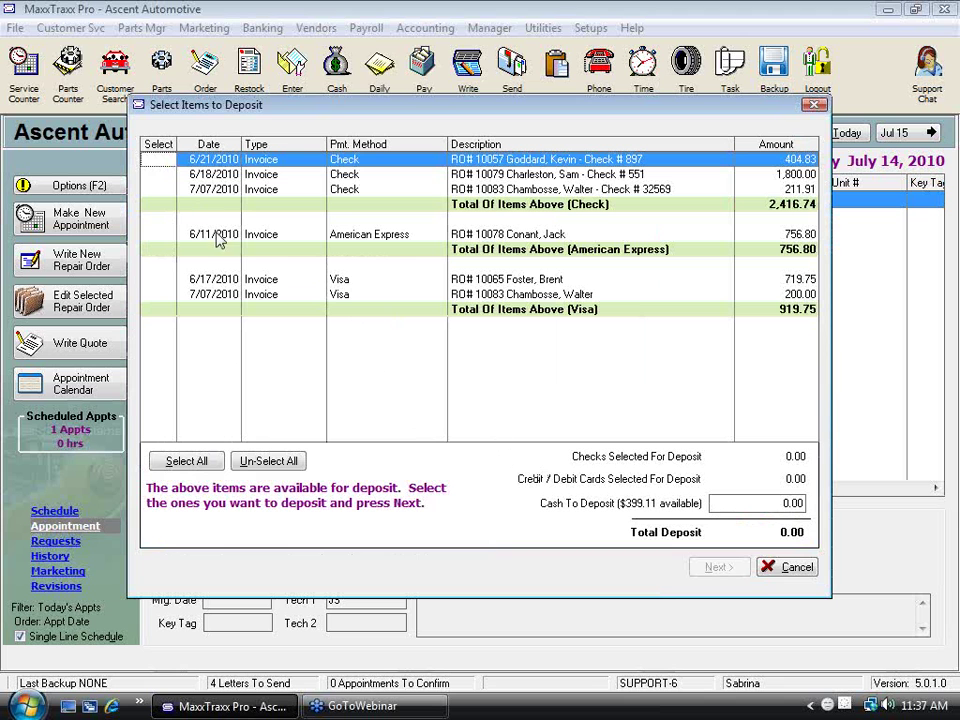
click(156, 163)
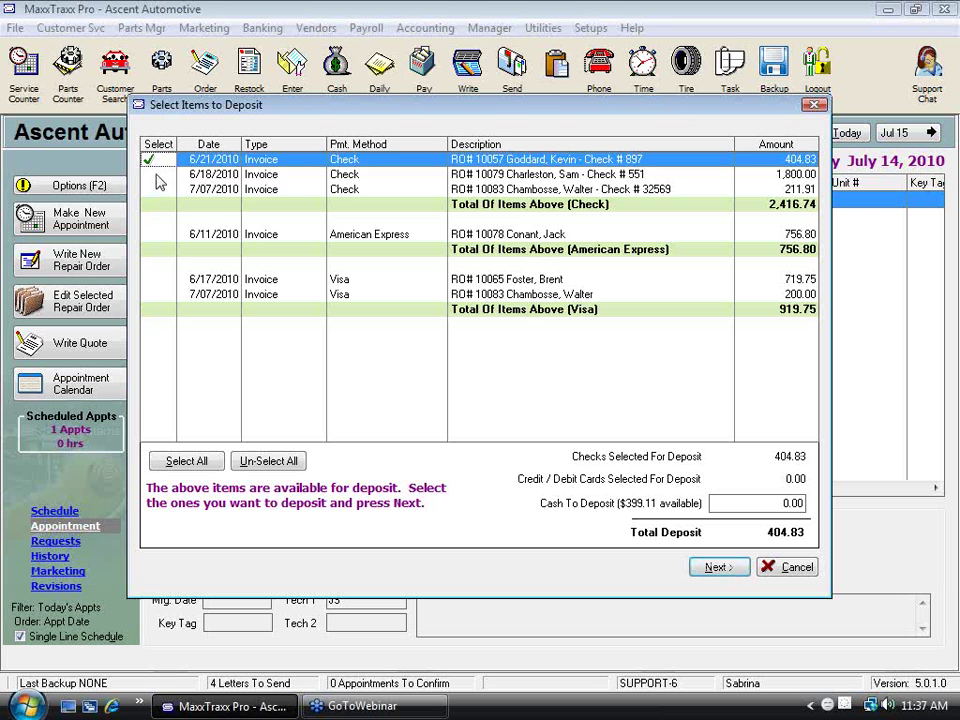
click(157, 176)
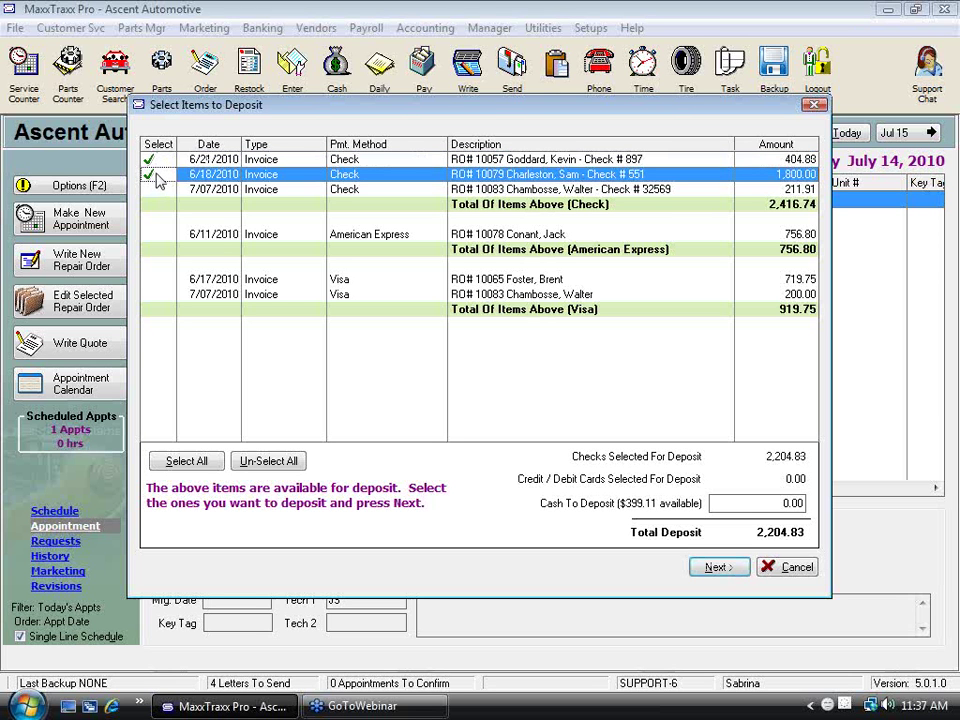
click(758, 504)
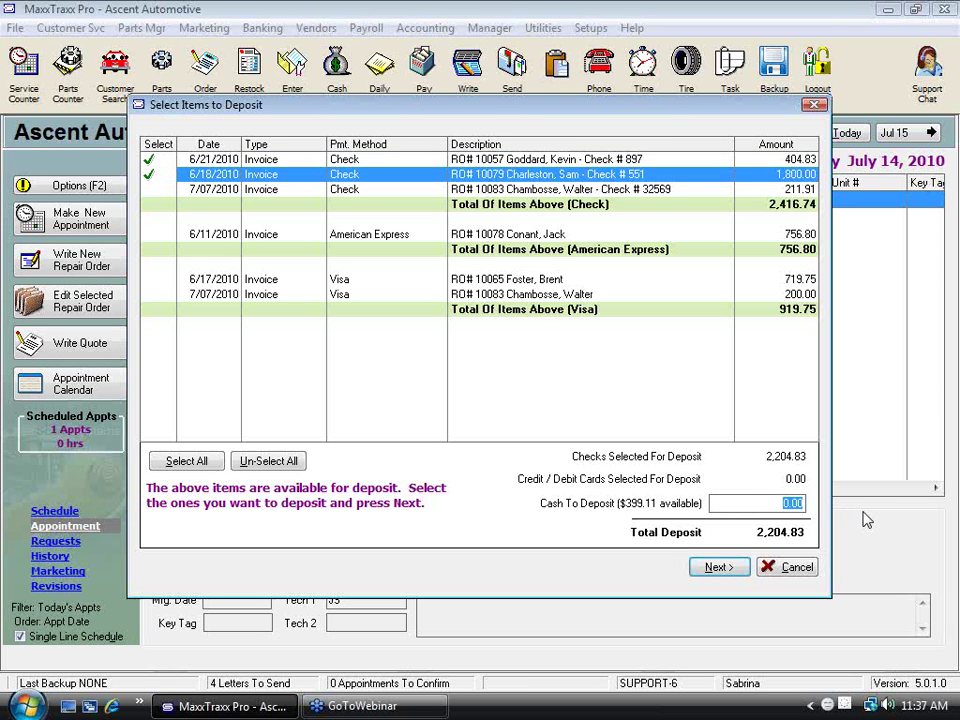
text(28.11)
click(720, 567)
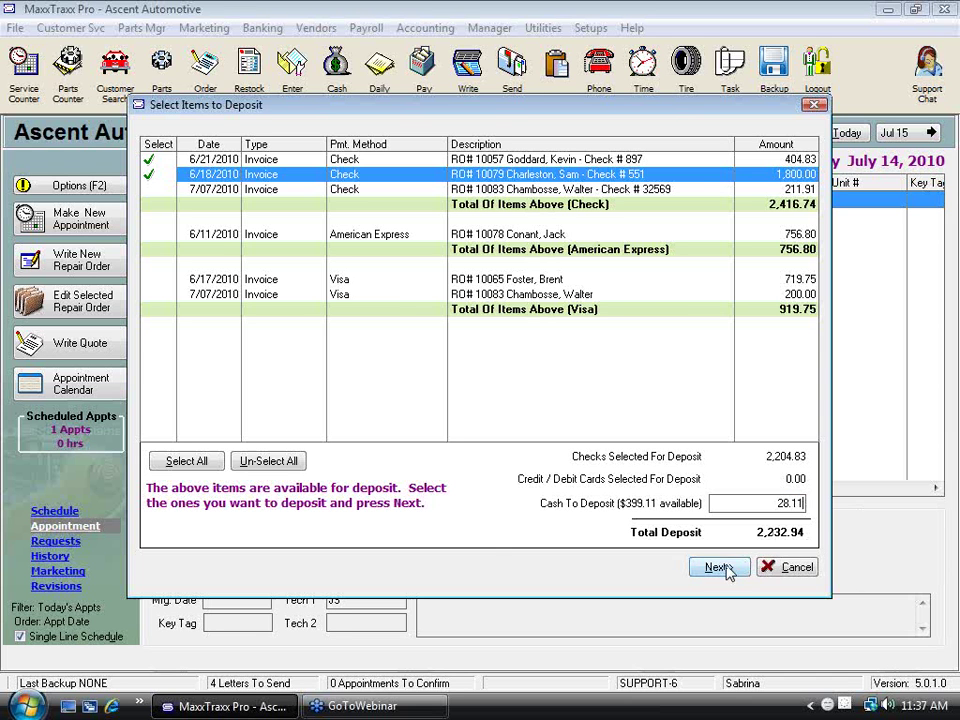
key(shift+Tab)
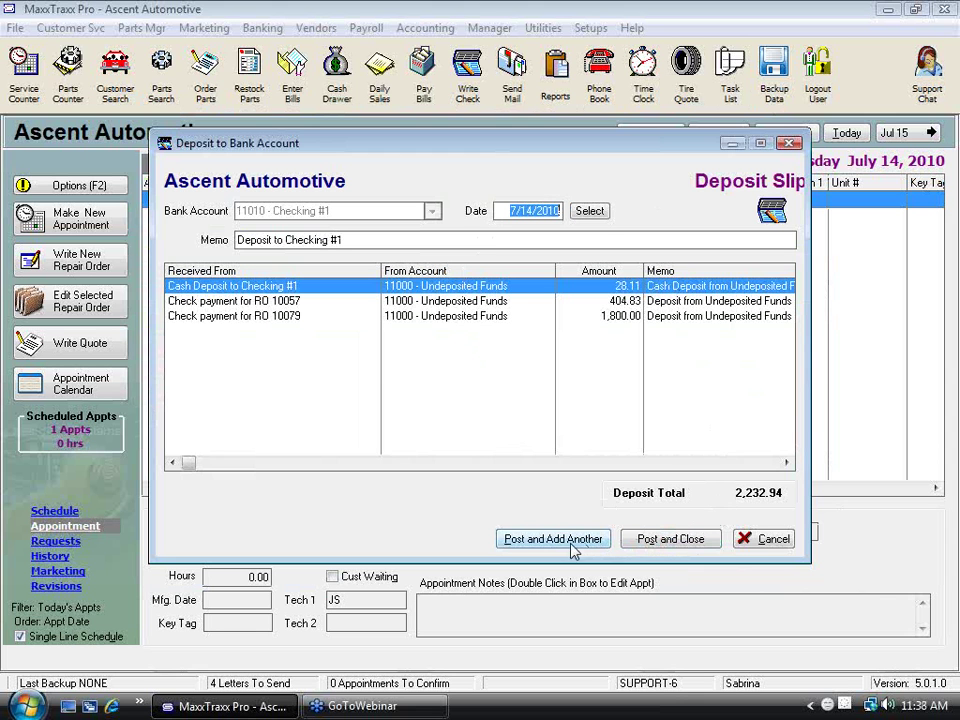
click(773, 541)
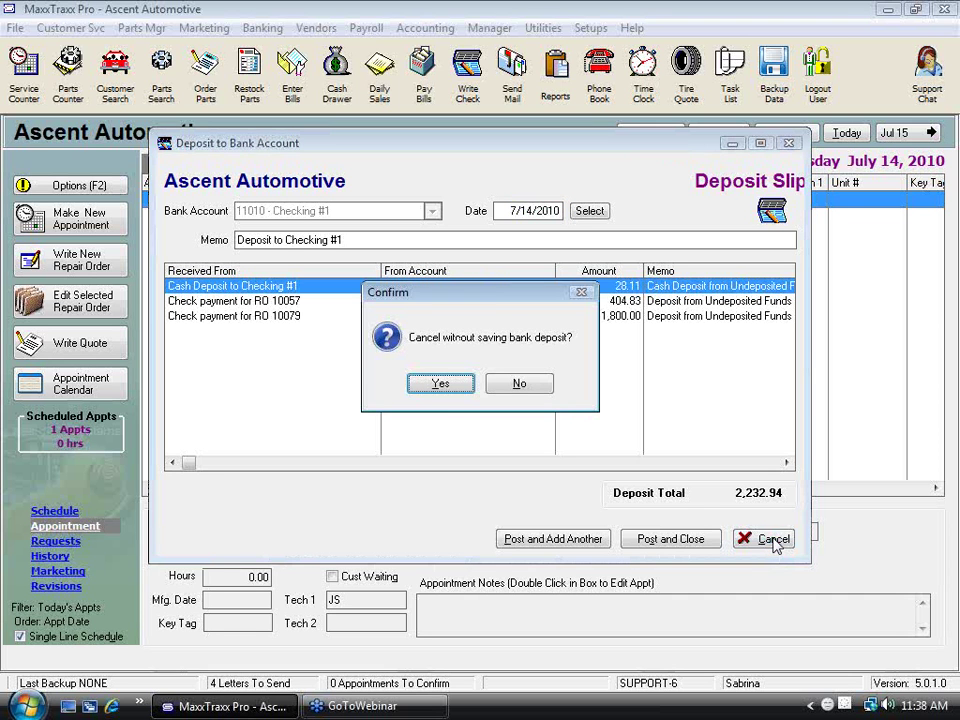
click(442, 384)
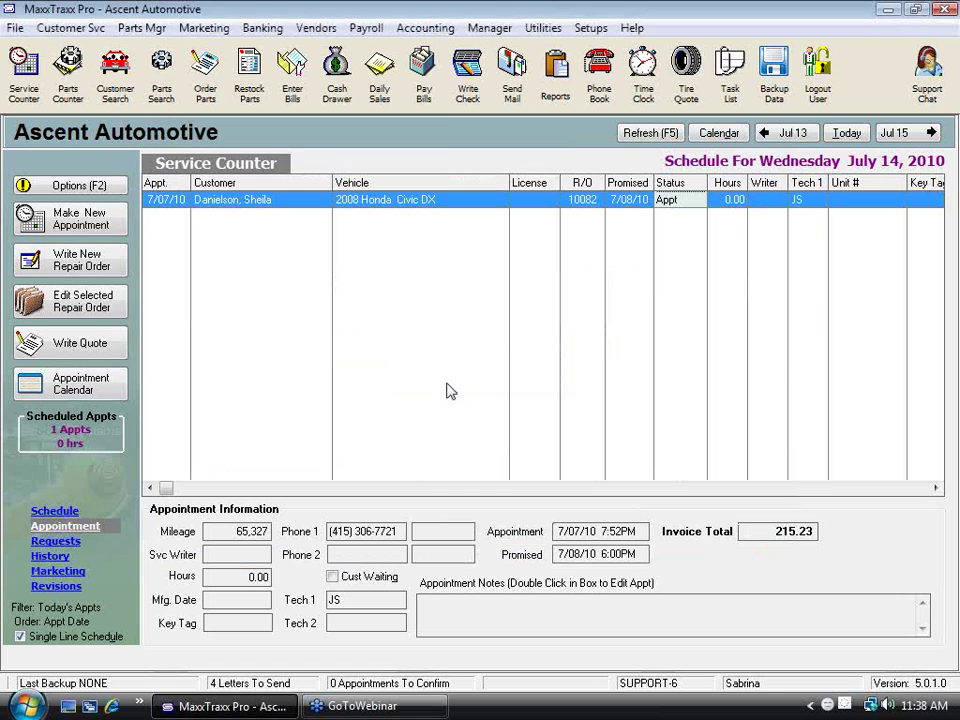
Step: Post a deposit of the Visa payments for RO 10065 and RO 10083 to Checking #1 without printing reports
click(262, 28)
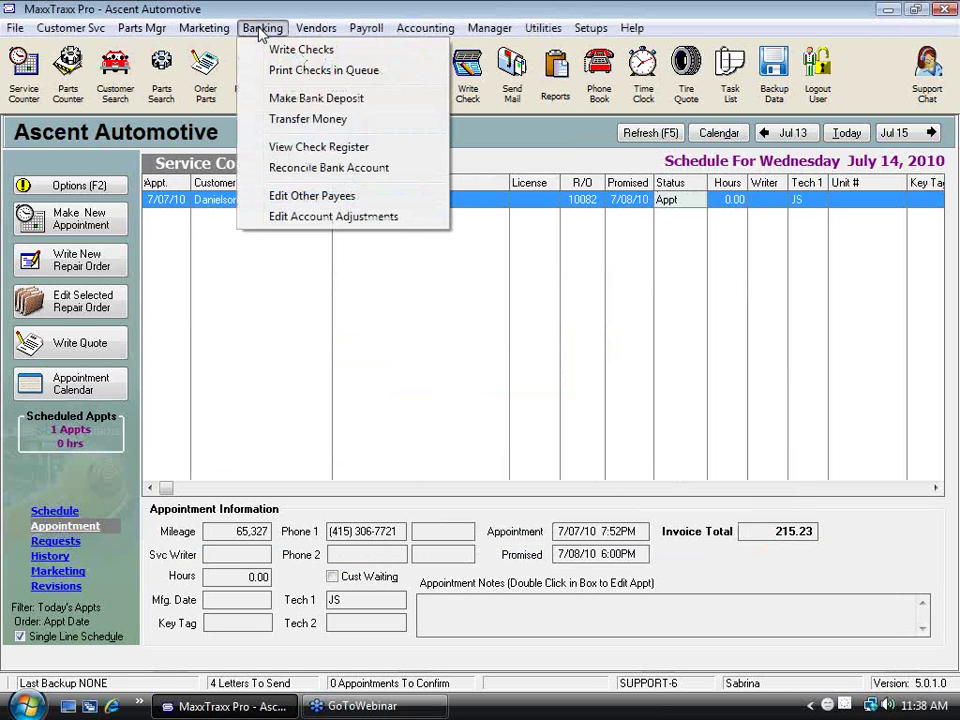
click(310, 98)
click(548, 479)
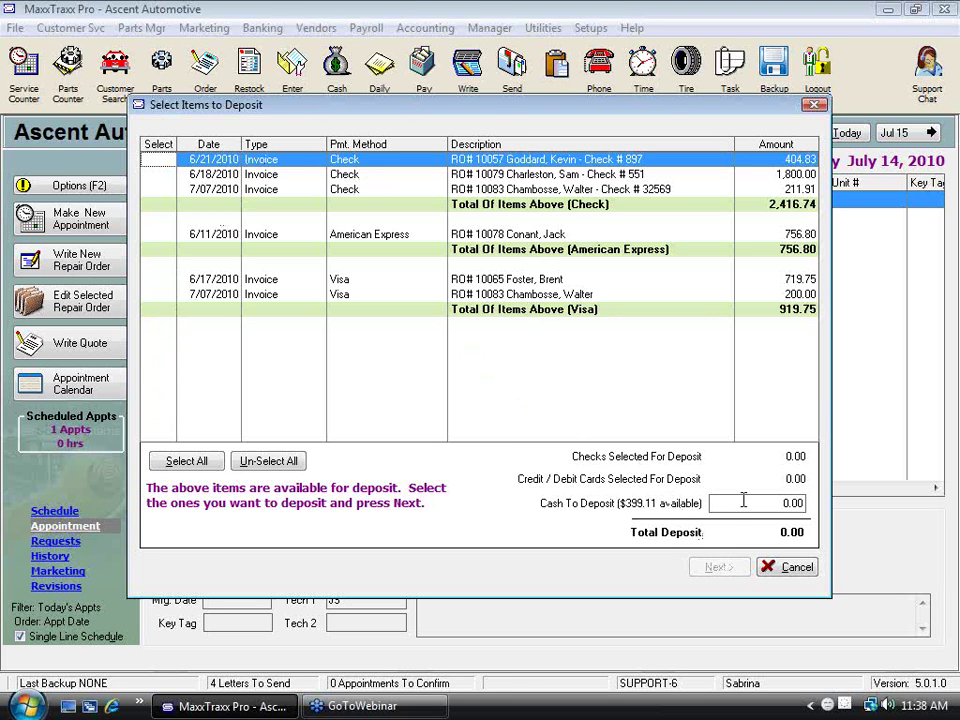
click(150, 282)
click(152, 282)
click(152, 294)
click(152, 282)
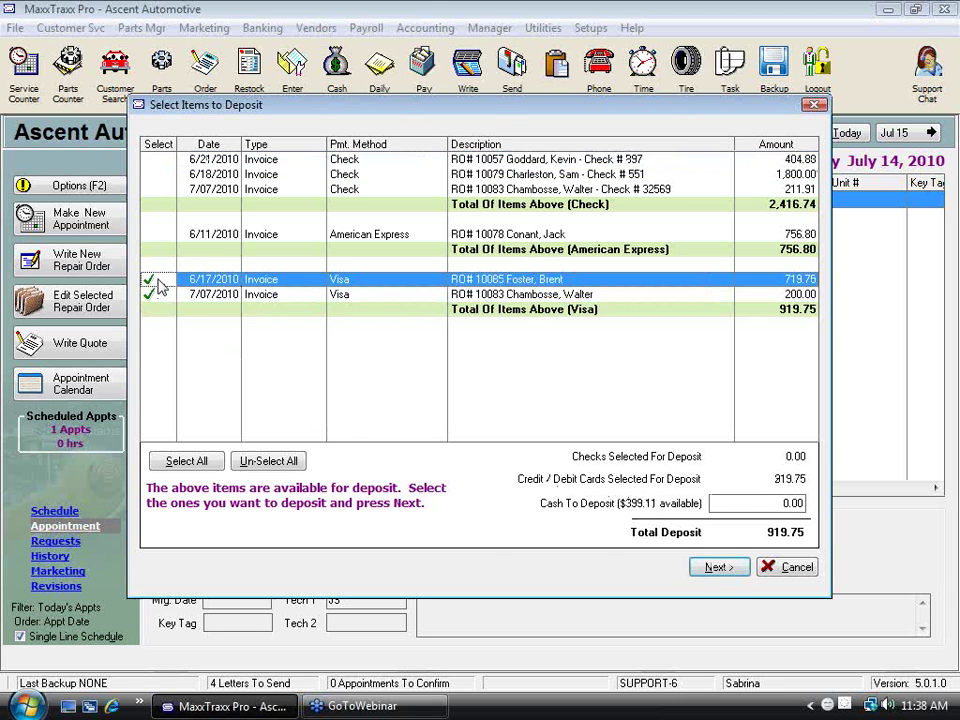
click(720, 567)
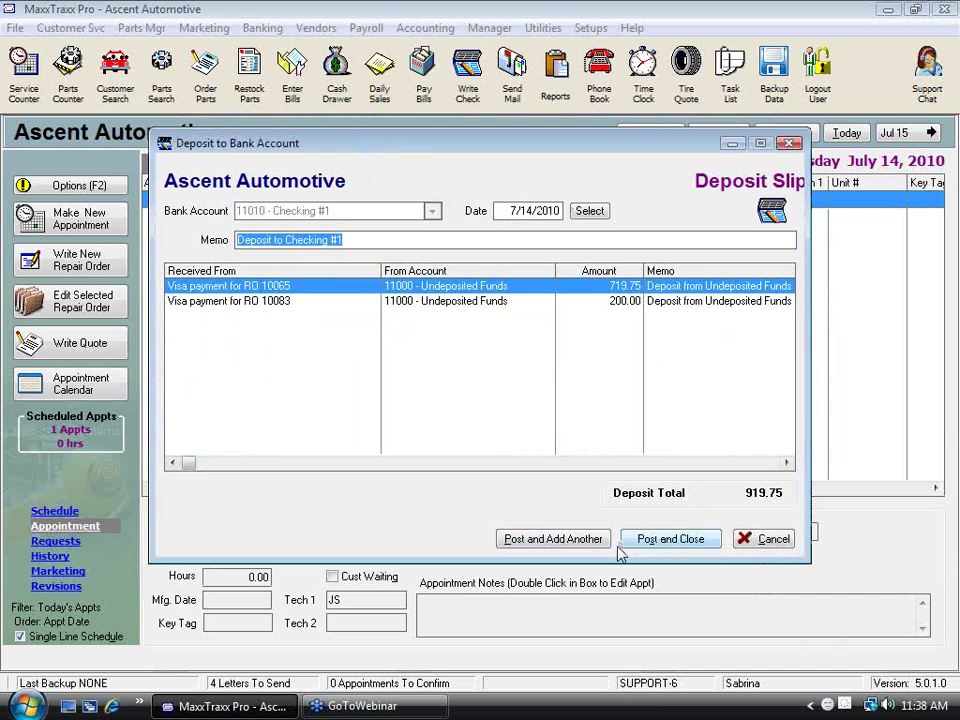
click(563, 540)
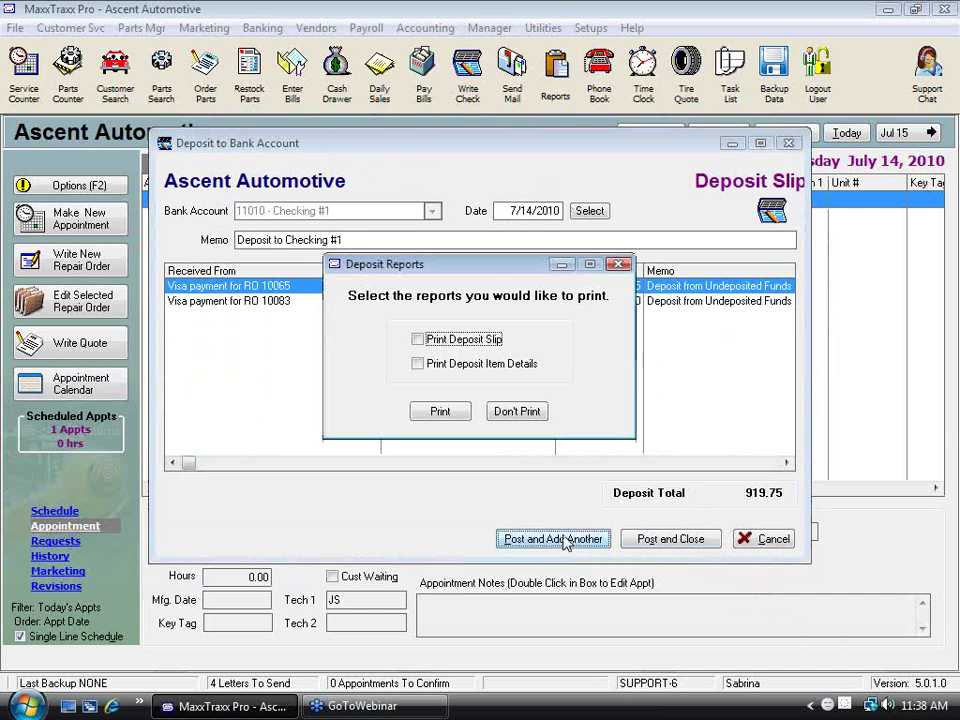
click(533, 422)
Step: Post a deposit of the American Express payment for RO 10078 to Checking #1 without printing, and leave deposit entry
click(551, 478)
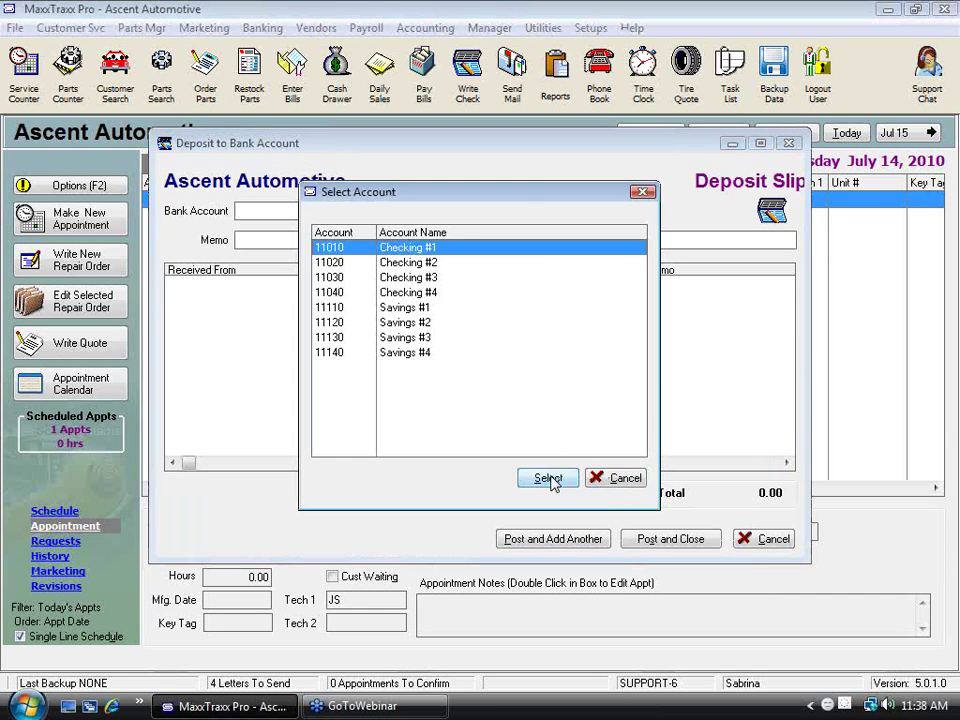
click(156, 238)
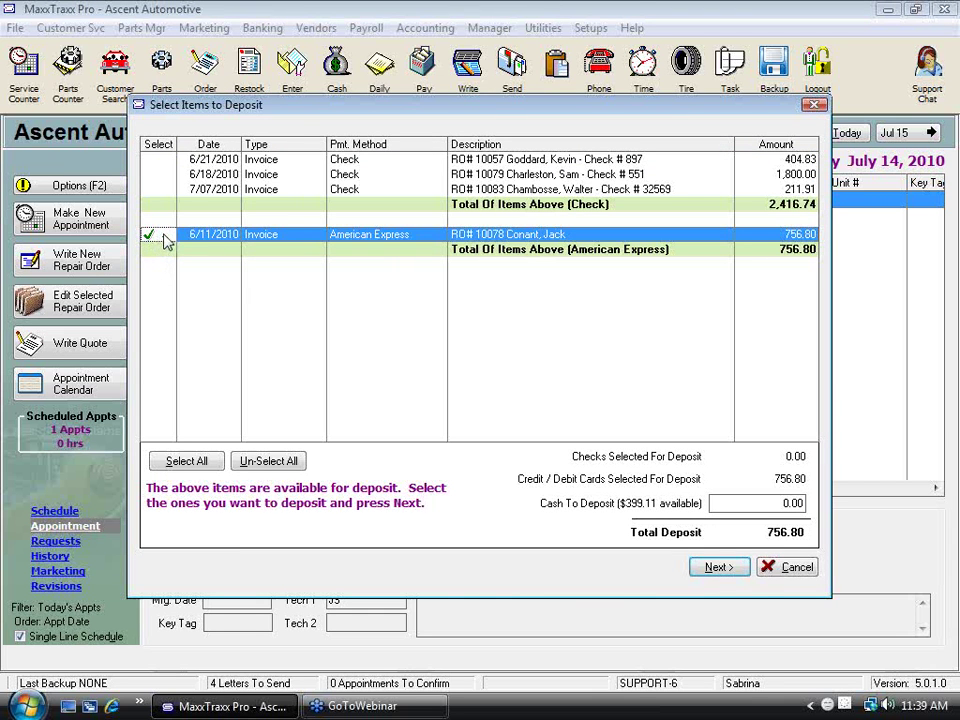
click(729, 567)
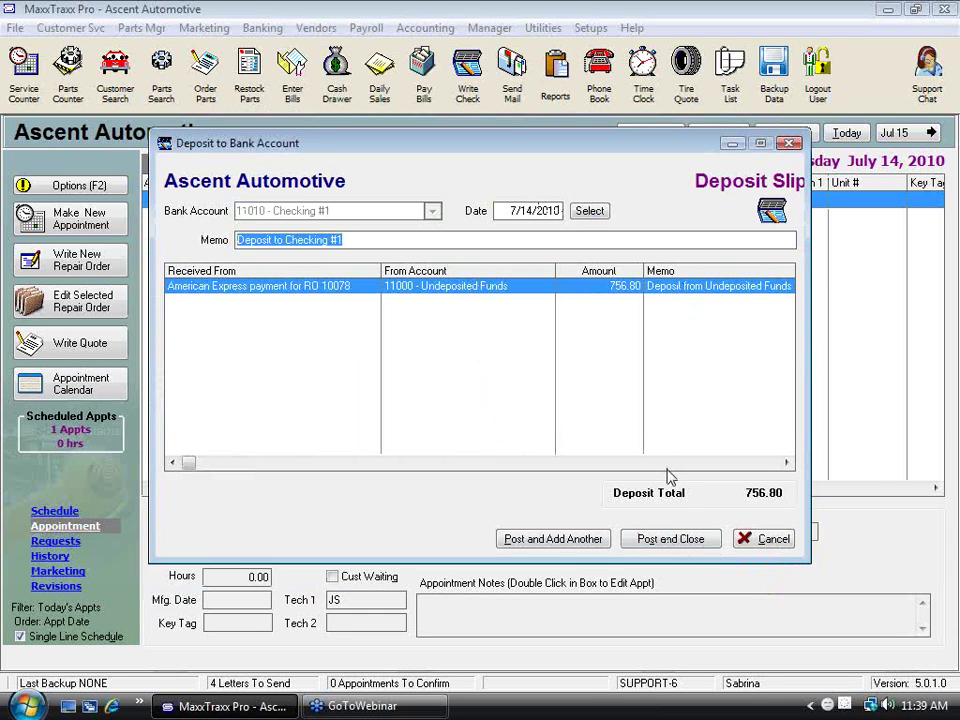
click(583, 547)
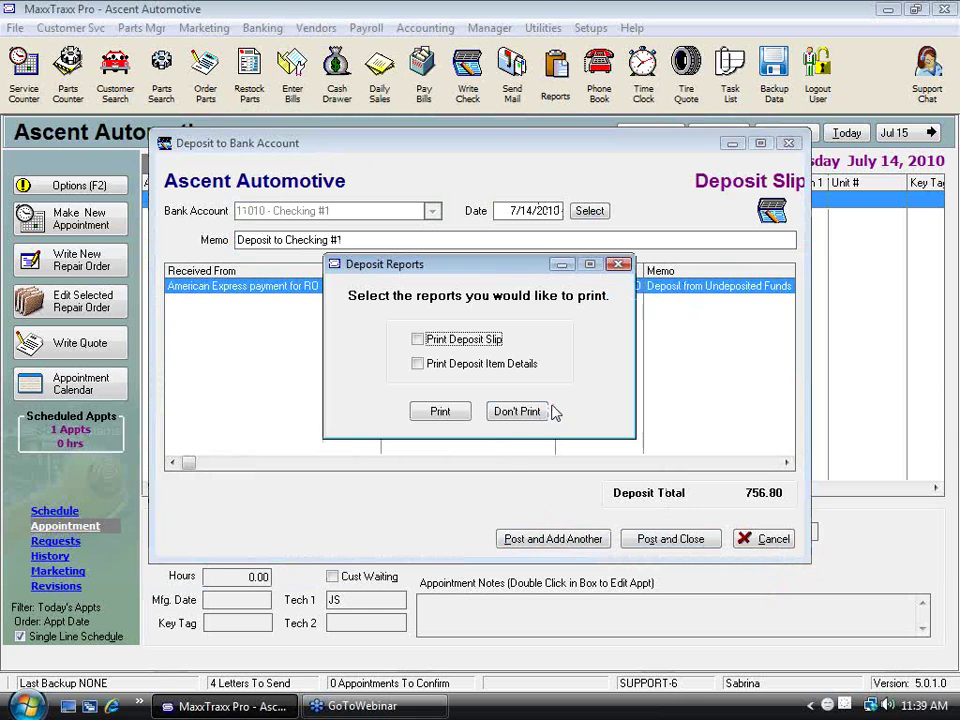
click(543, 415)
click(615, 476)
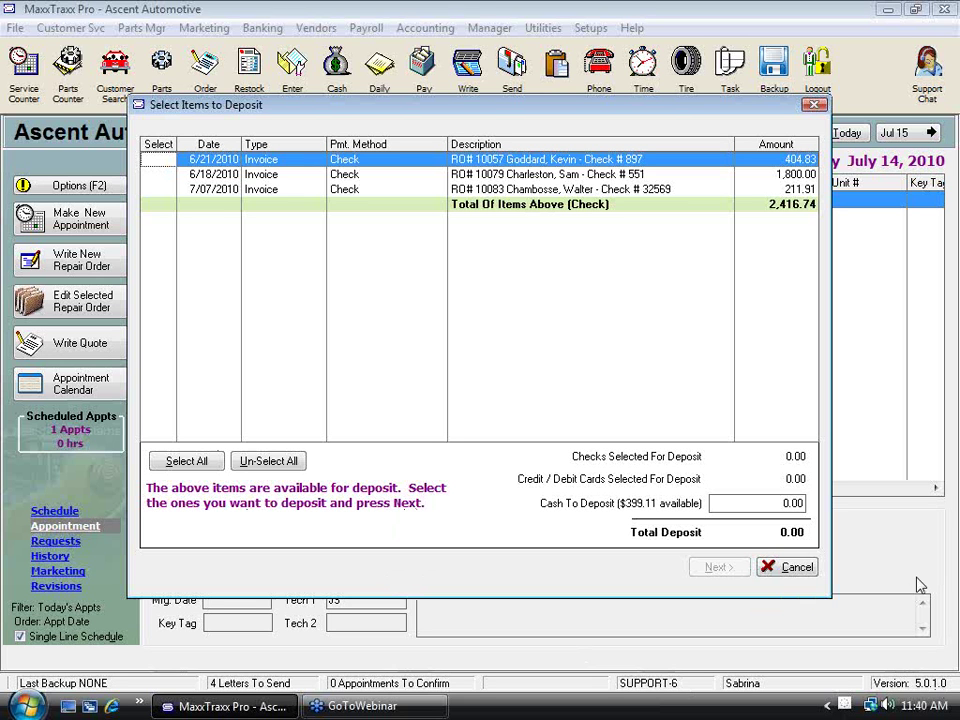
click(797, 568)
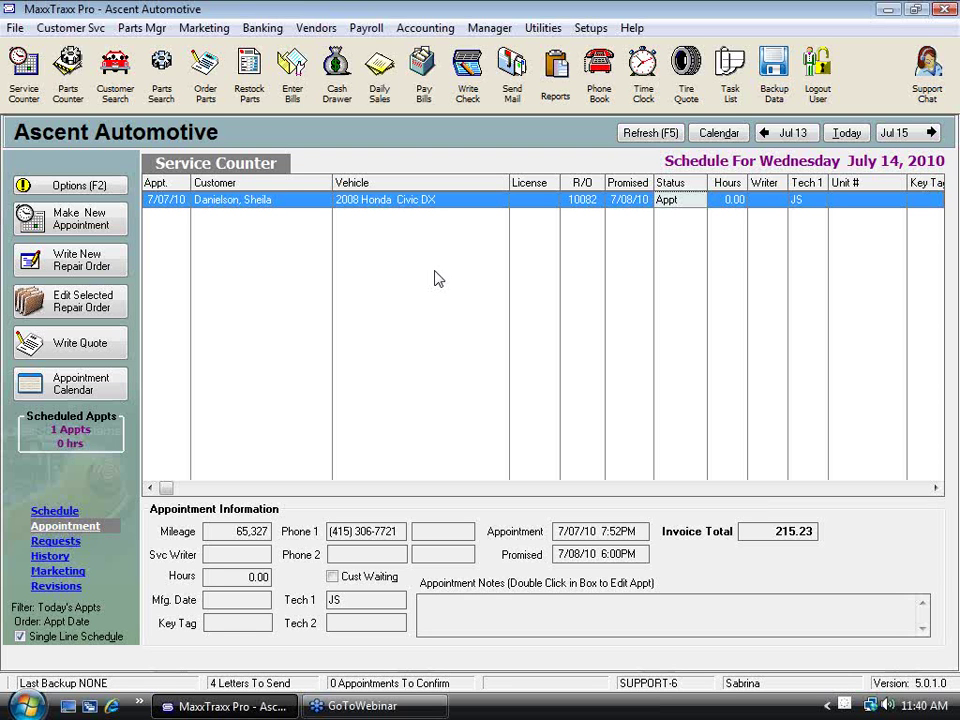
Step: View the check register for account 11010 - Checking #1, going back to the April 2010 transactions
click(263, 29)
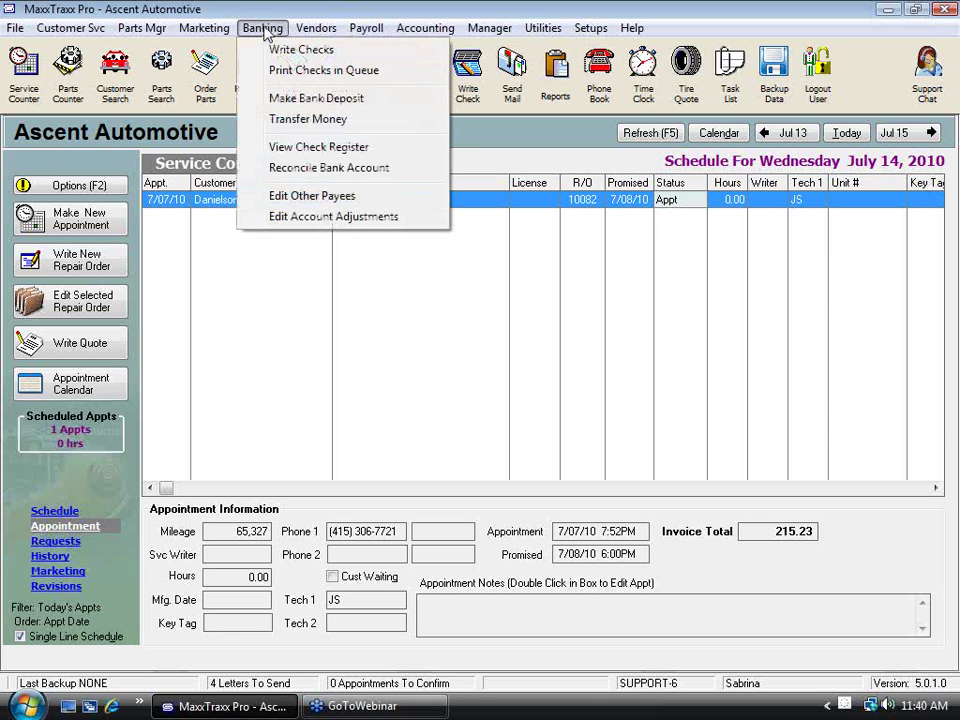
click(299, 149)
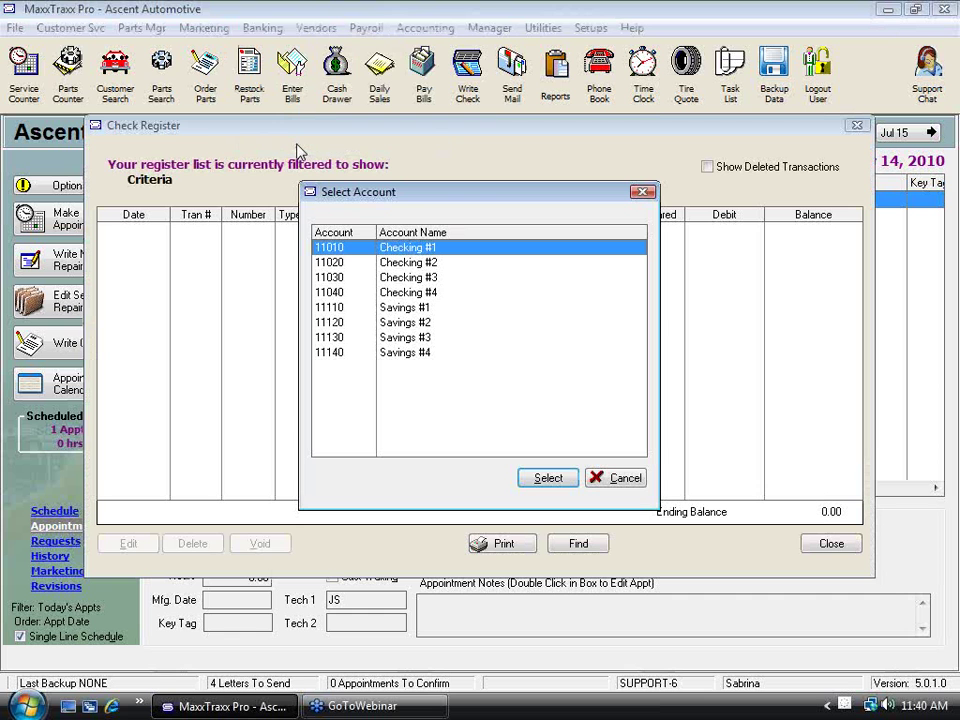
click(550, 478)
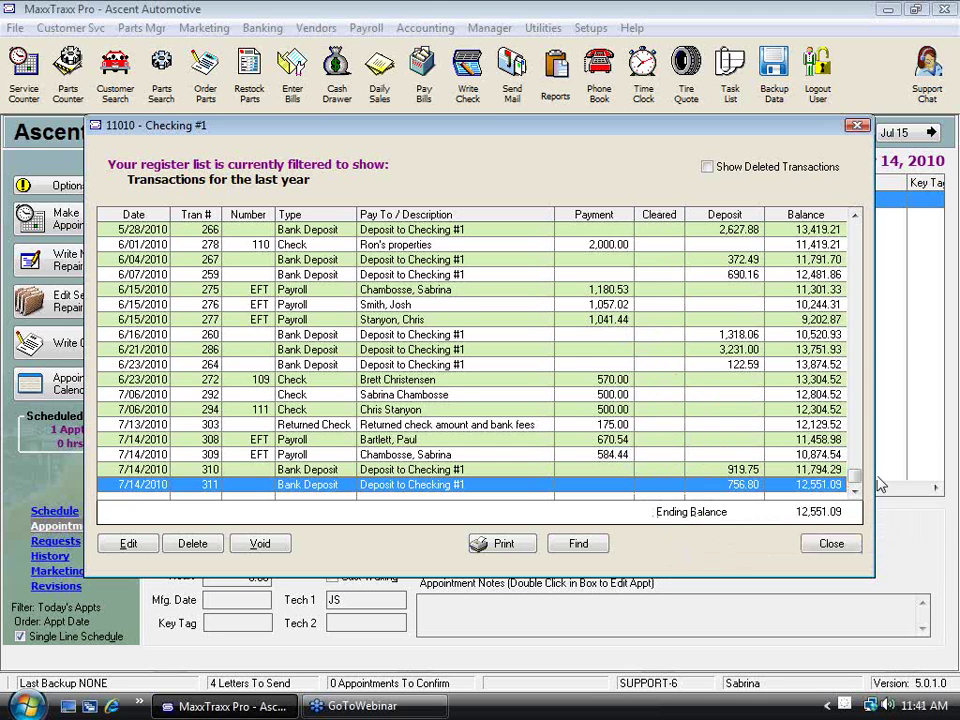
drag(855, 478, 855, 292)
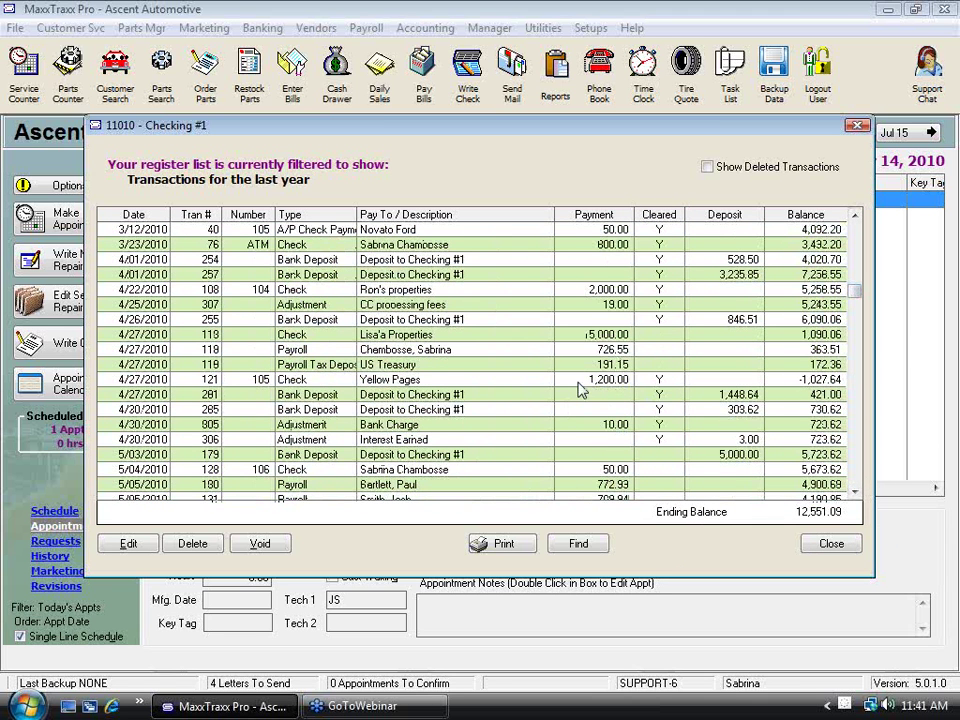
Step: Change the number of the 4/27/2010 Yellow Pages check to 100 and post it, and try to delete that check
click(289, 380)
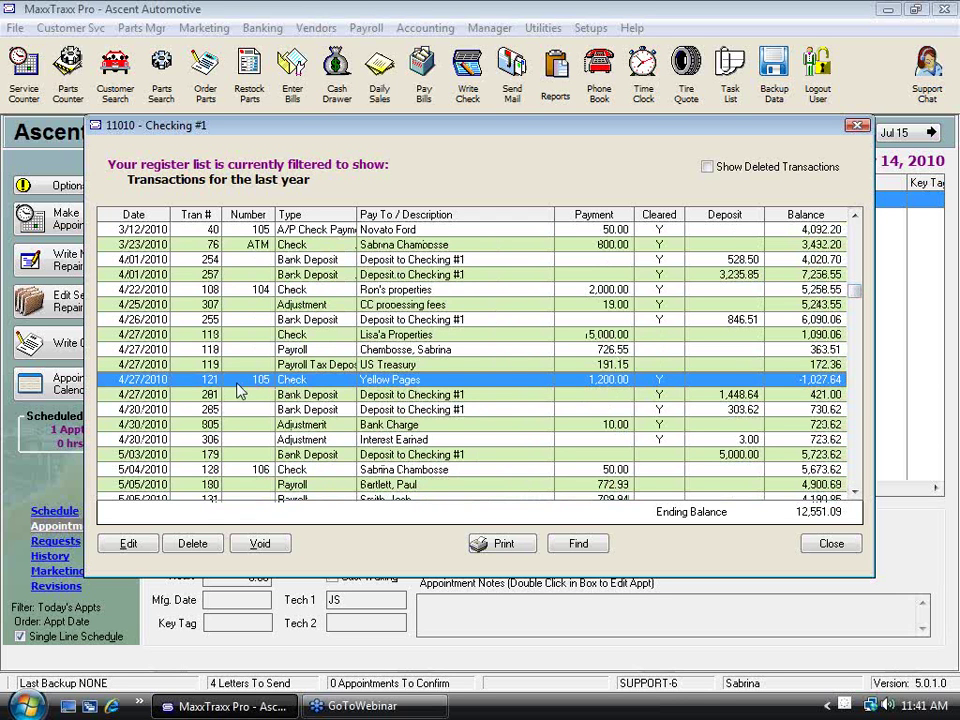
click(137, 545)
click(675, 155)
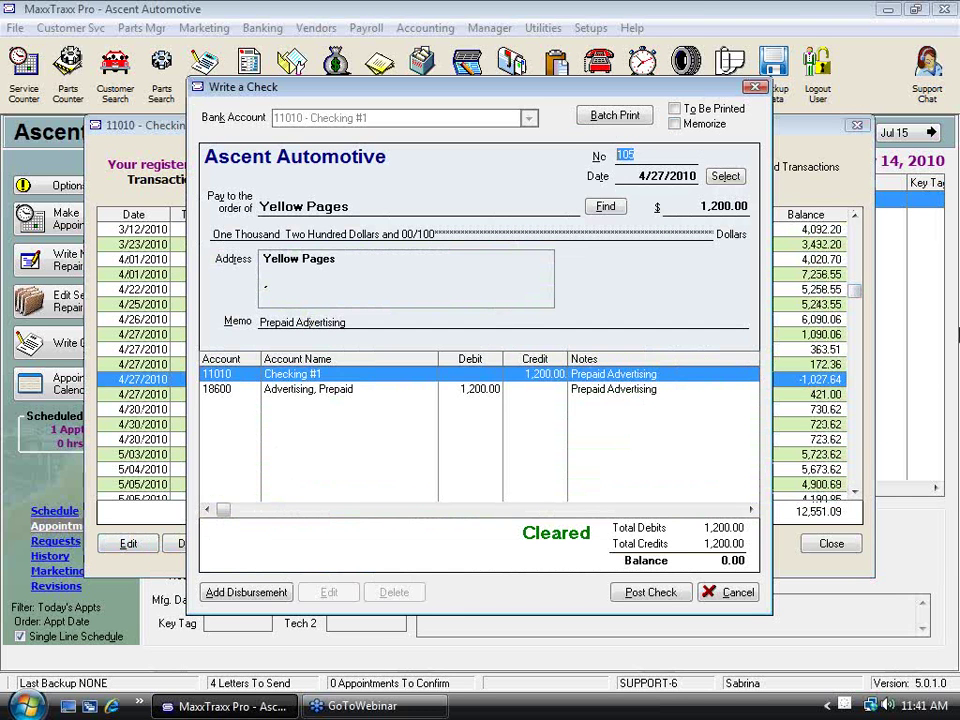
text(100)
click(651, 592)
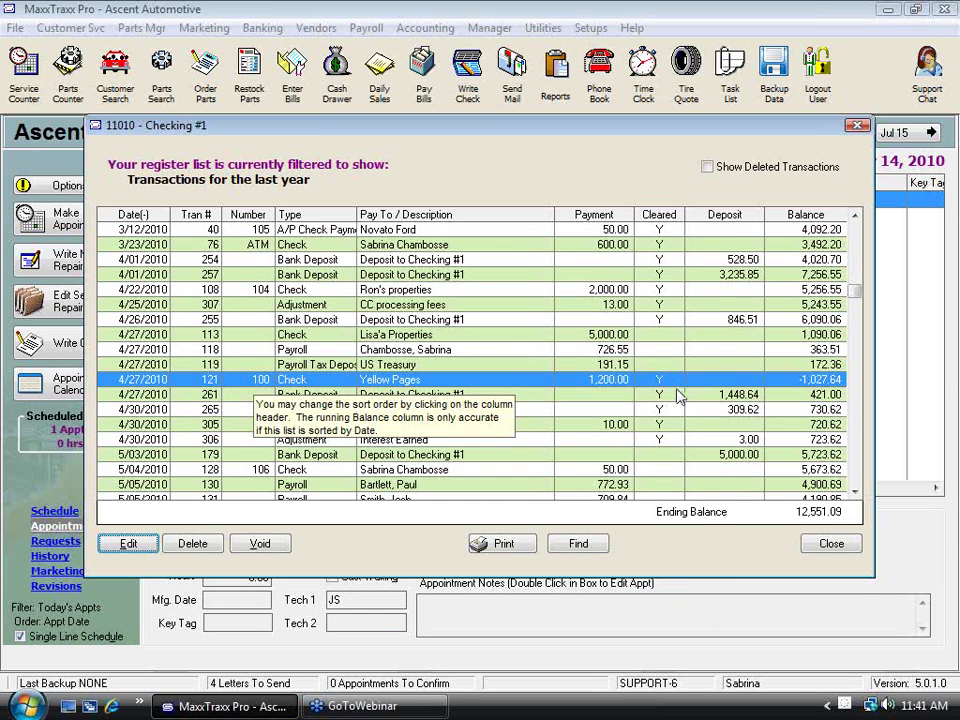
click(216, 549)
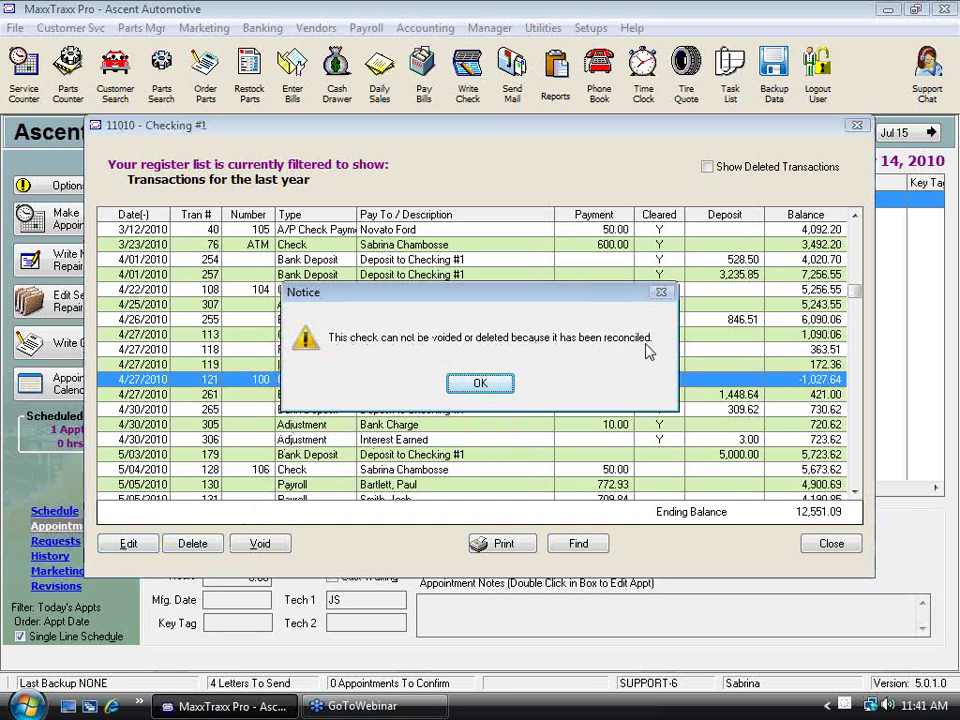
click(496, 387)
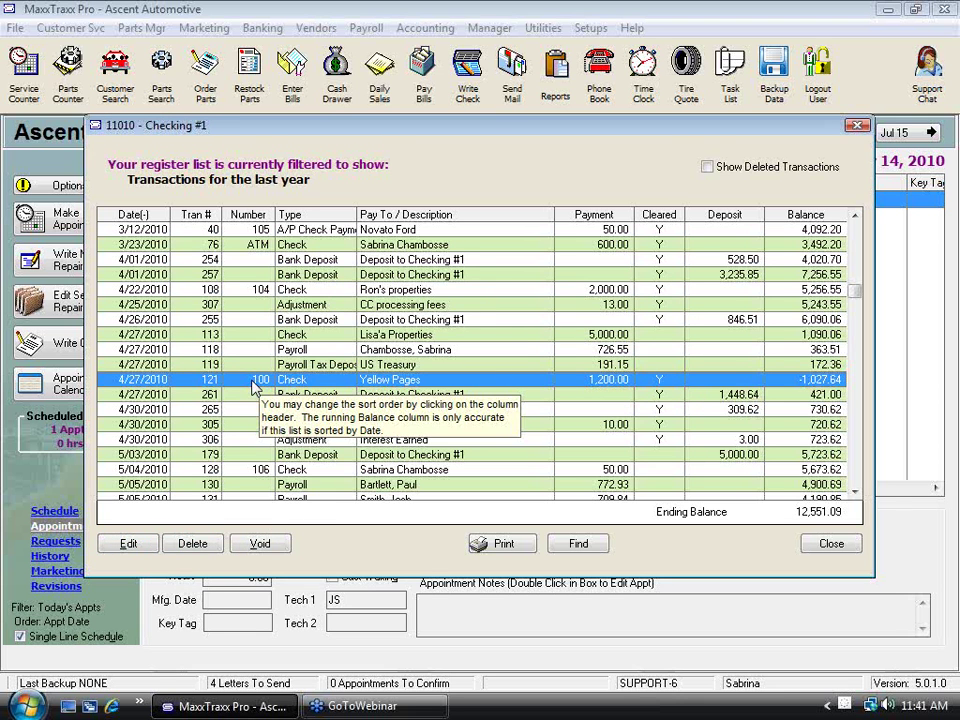
Step: Set the number of the 4/27/2010 Yellow Pages check to 110 and post the check
click(128, 543)
drag(716, 152, 574, 155)
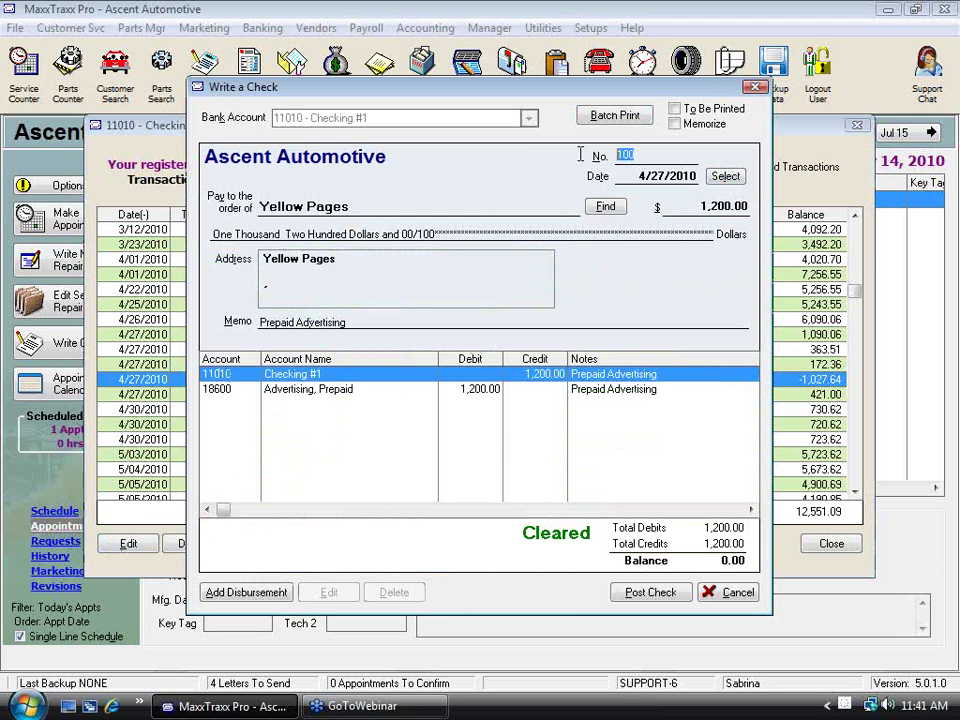
text(110)
click(672, 596)
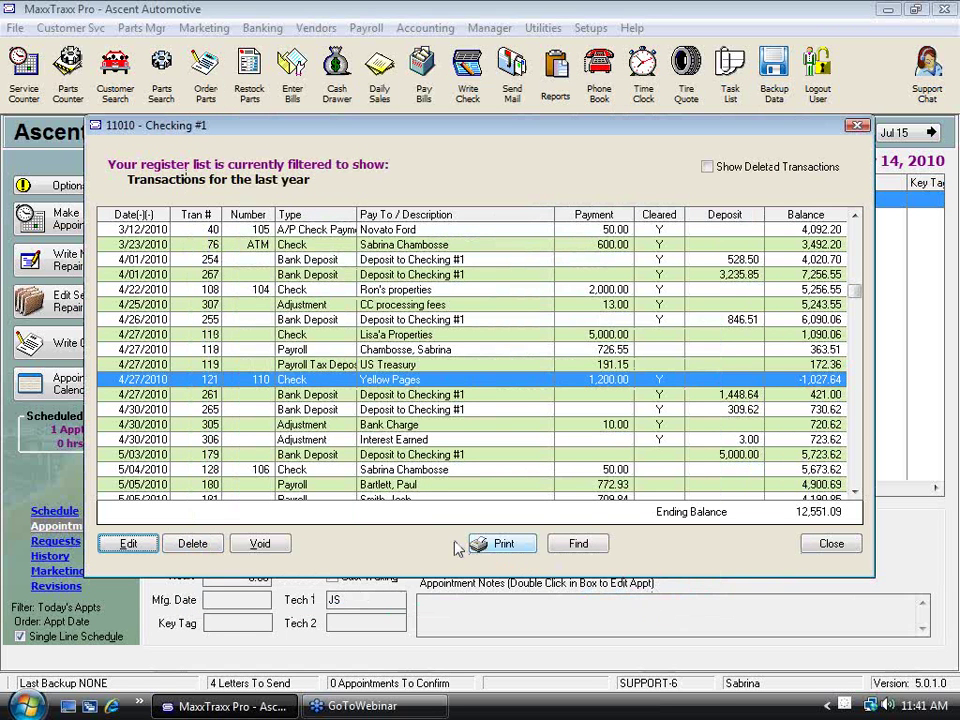
Step: Open the 4/27/2010 Yellow Pages check for editing and change its payee to US Treasury
double_click(332, 384)
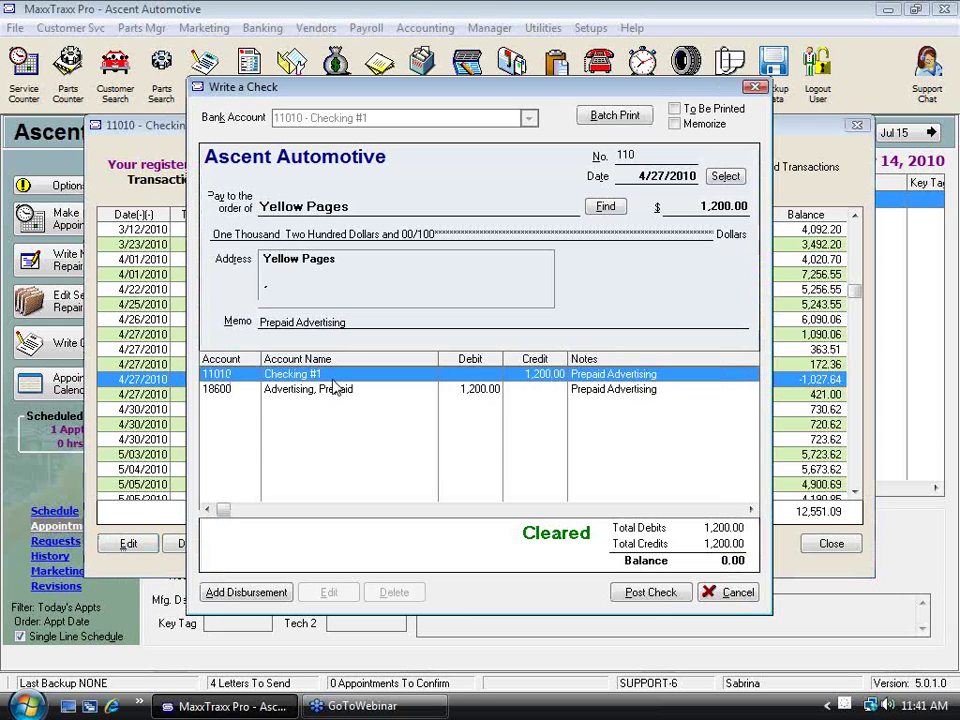
drag(348, 206, 223, 217)
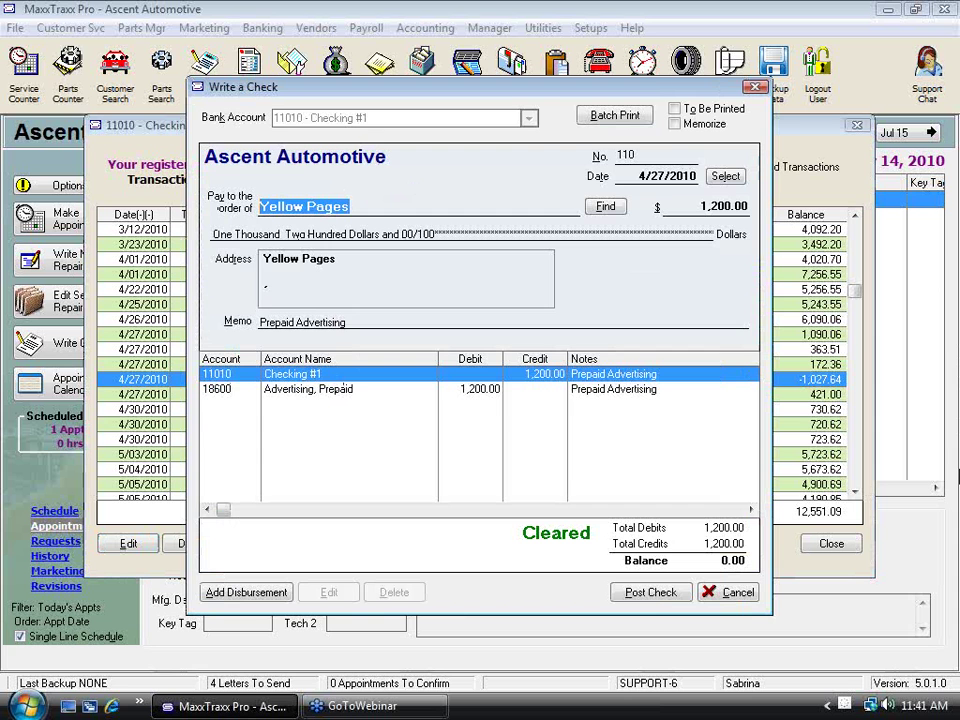
click(605, 207)
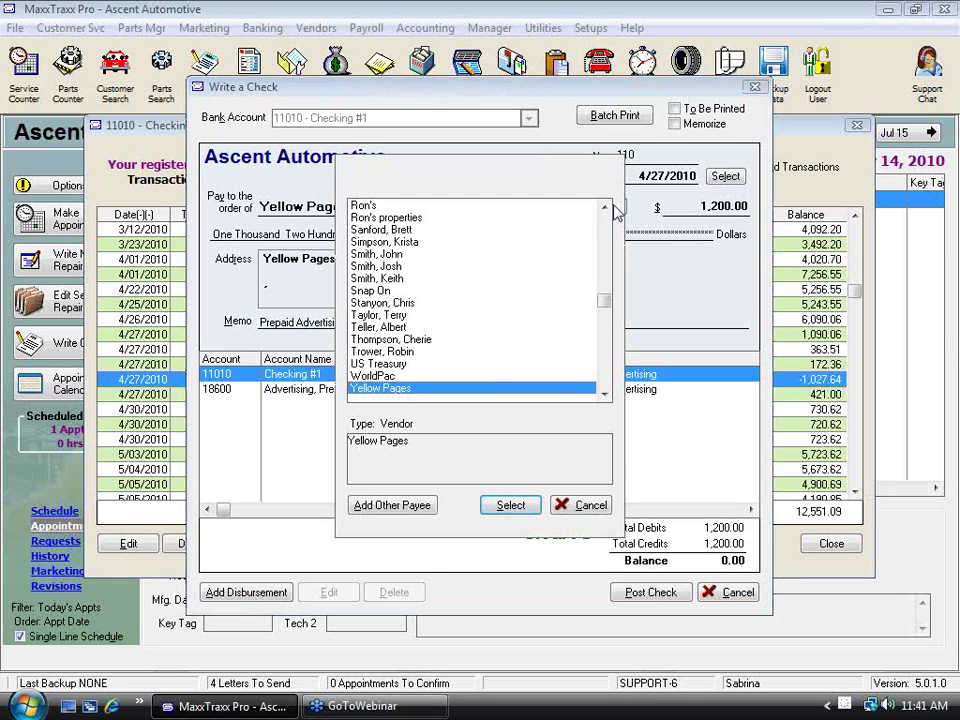
click(378, 363)
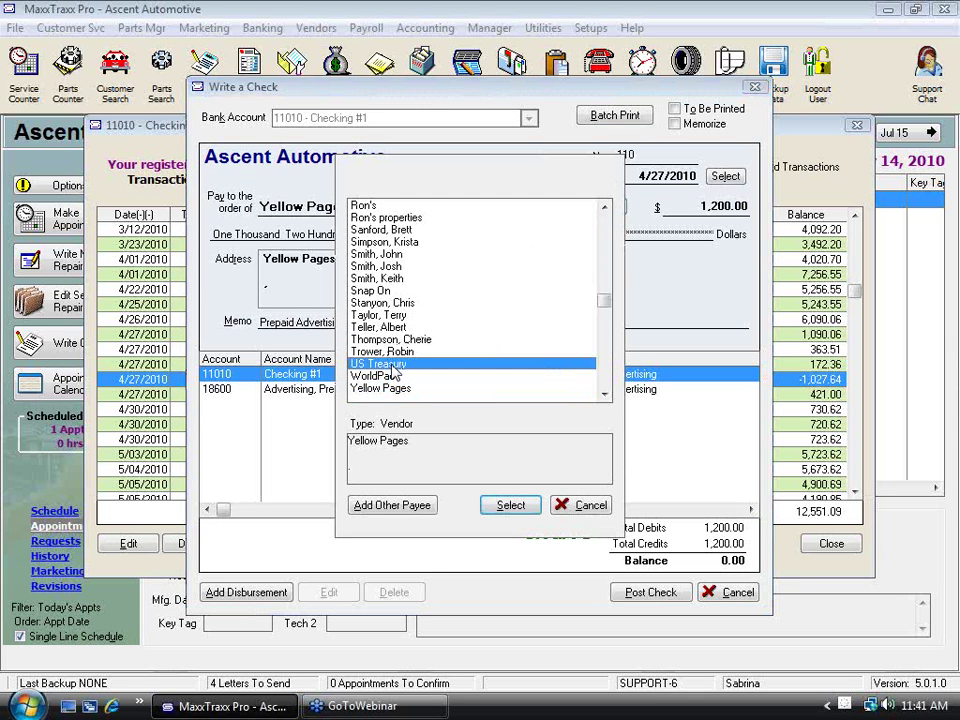
click(510, 505)
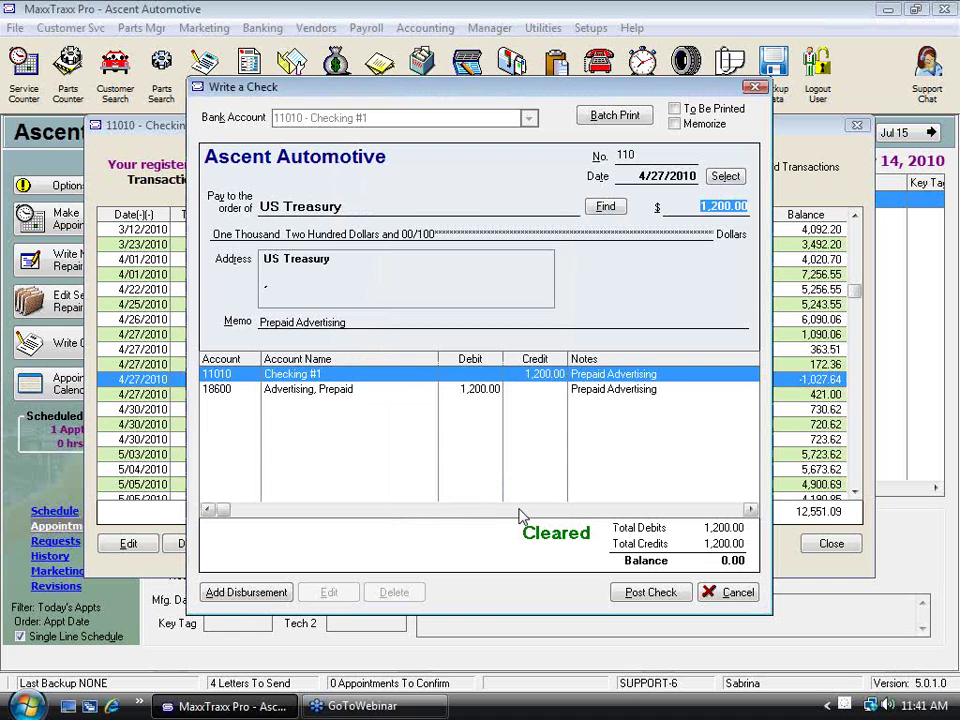
Step: Set the check's payee back to Yellow Pages from the payee list
click(605, 208)
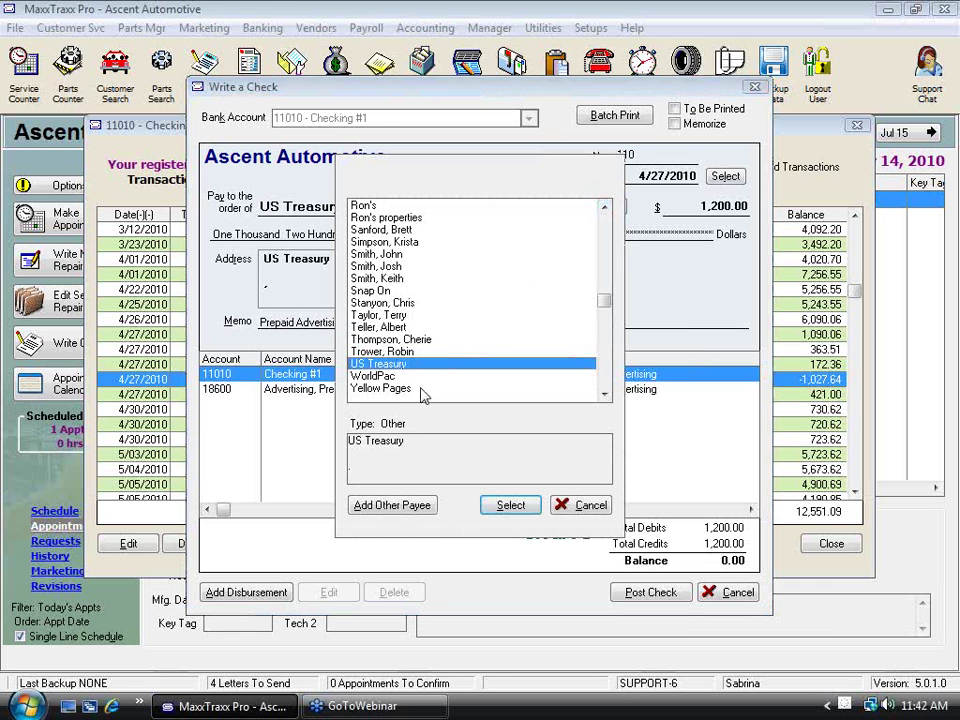
click(393, 389)
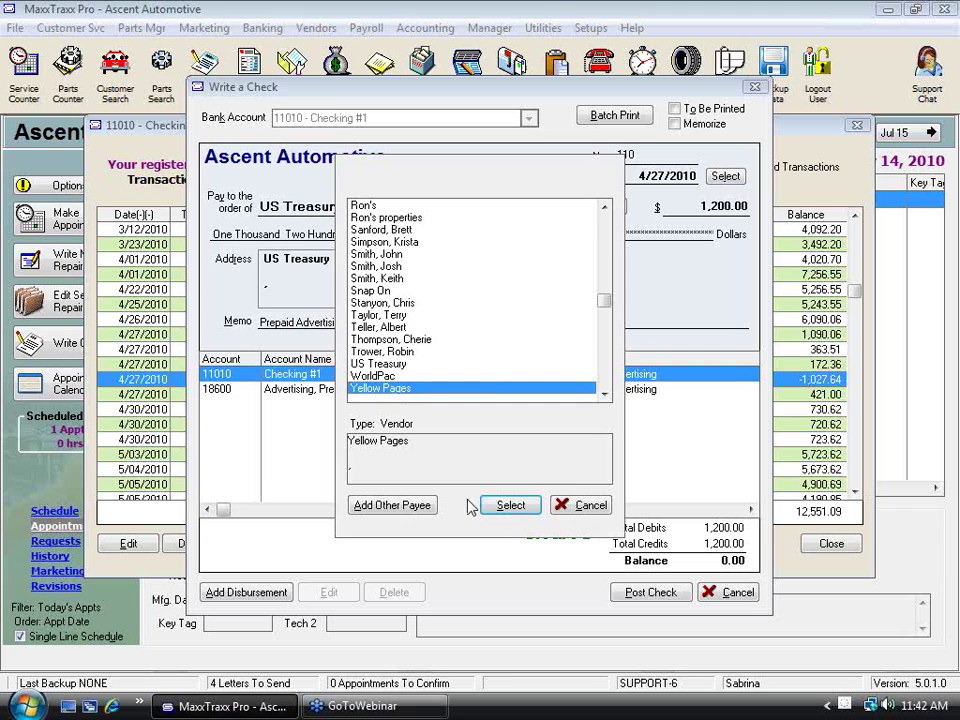
click(511, 506)
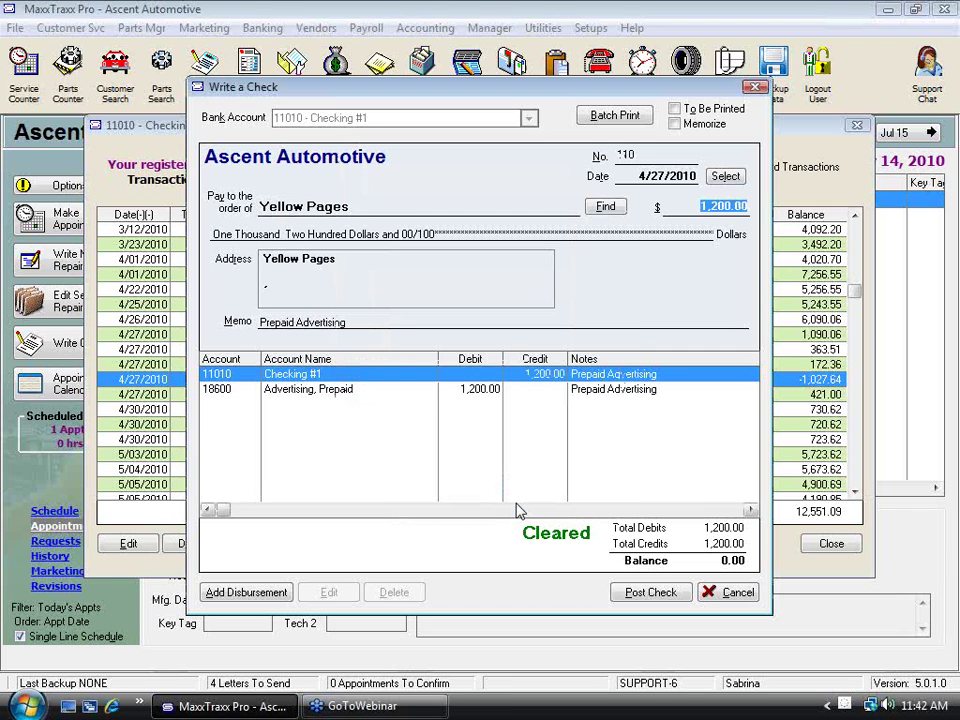
click(300, 206)
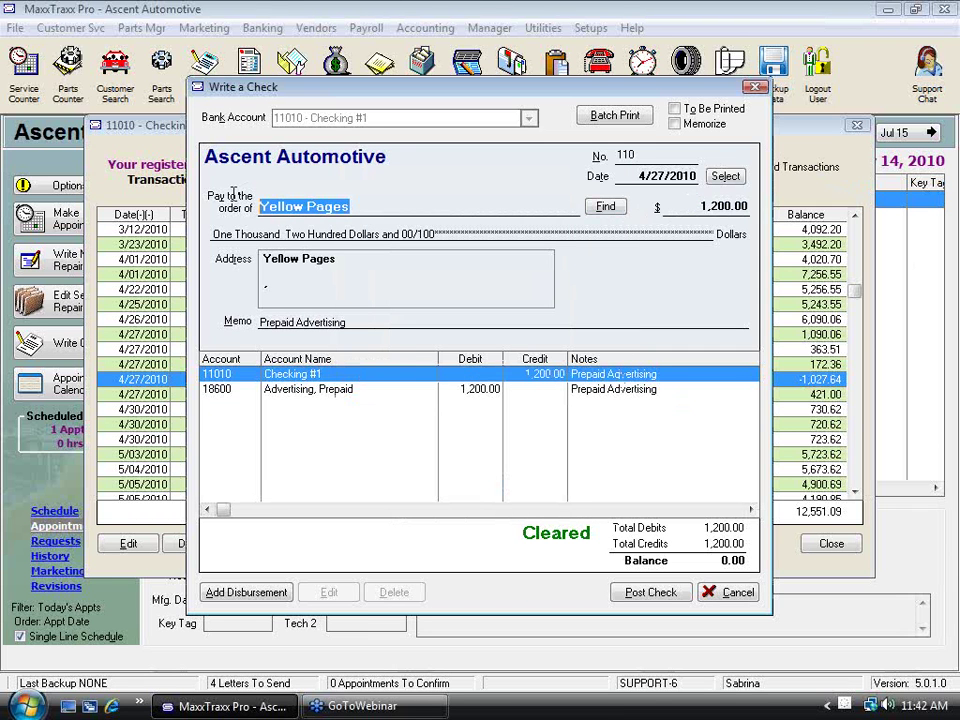
Step: View the check's Advertising, Prepaid disbursement details, and leave the check and the register without saving changes
click(323, 394)
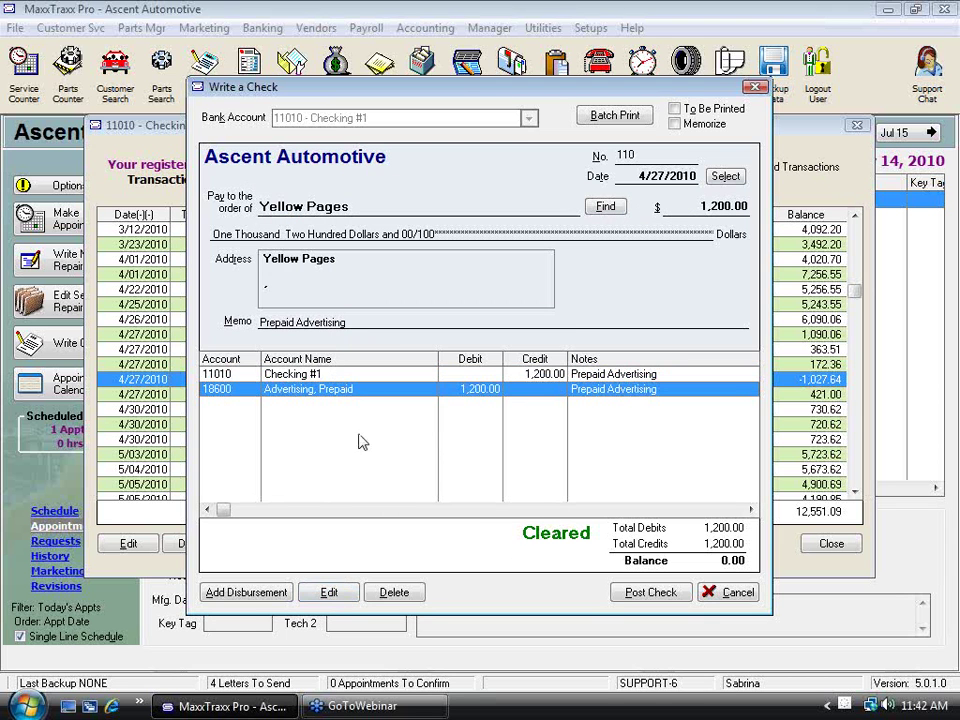
click(346, 594)
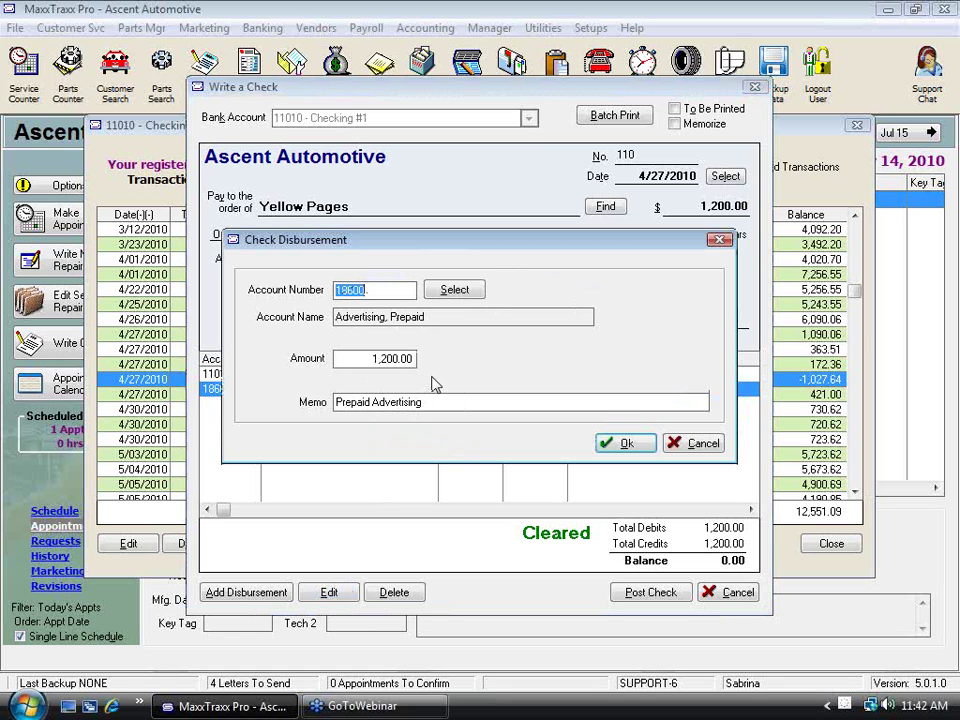
click(705, 449)
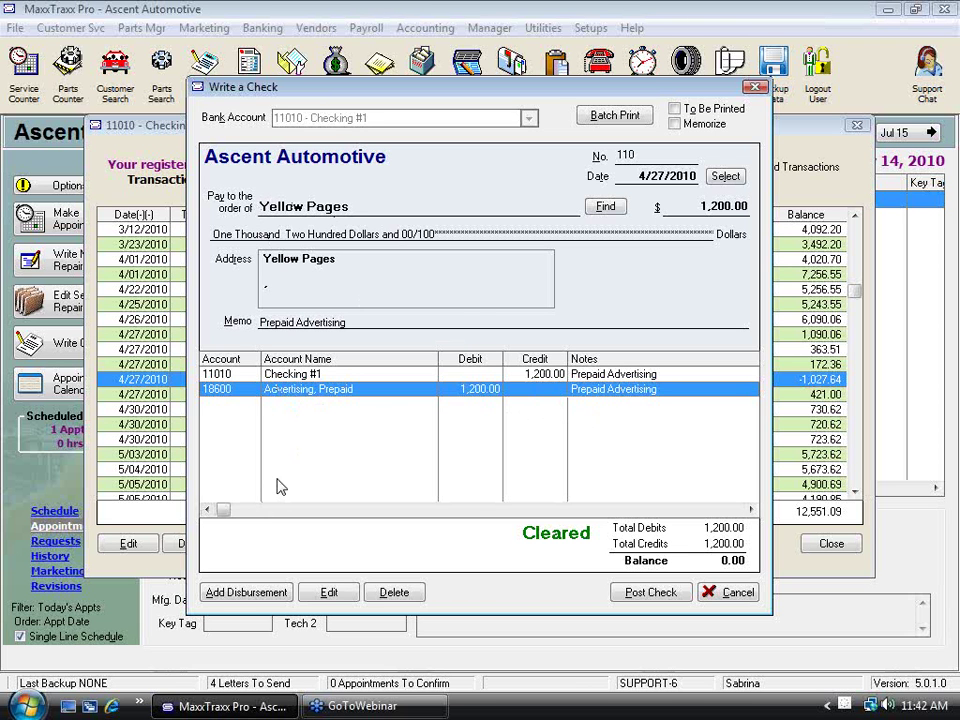
click(740, 592)
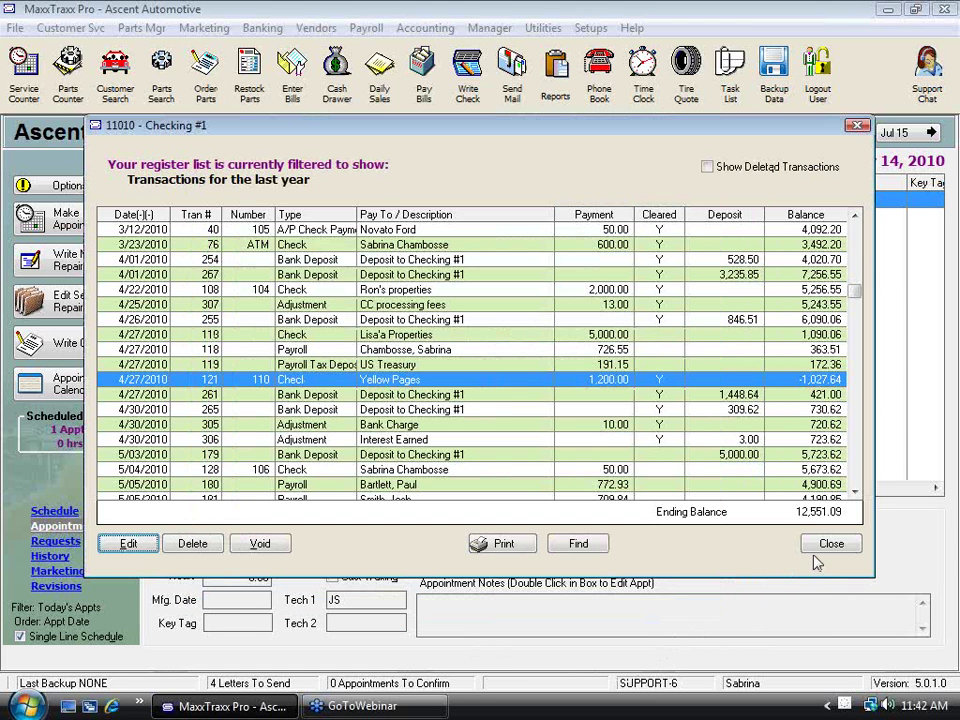
click(848, 548)
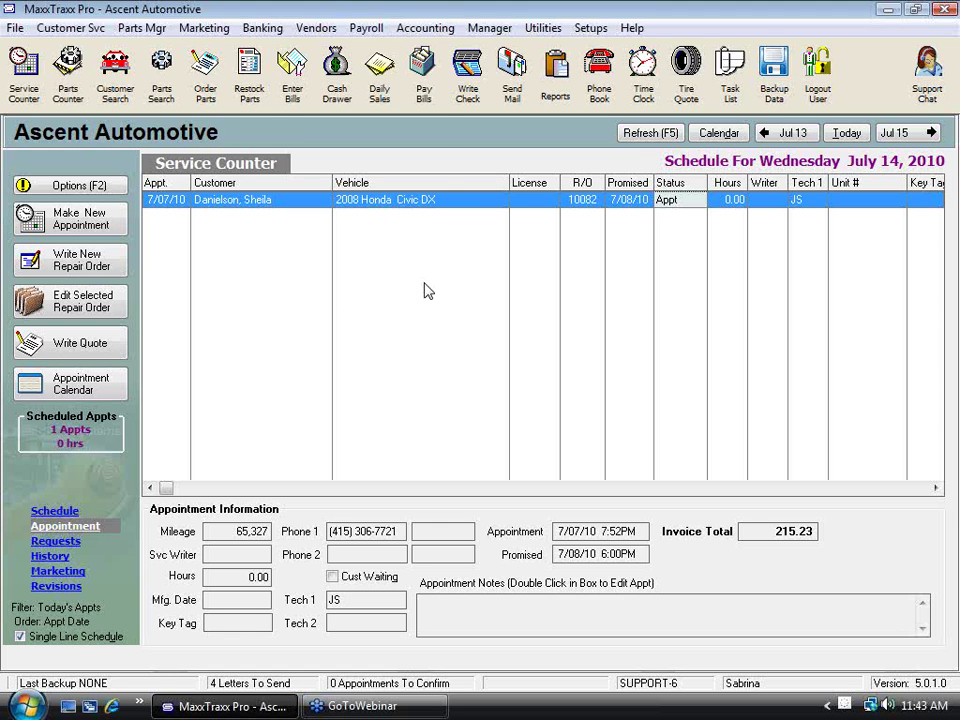
Step: Bring up the account selection for reconciling a bank account and cancel it
click(264, 30)
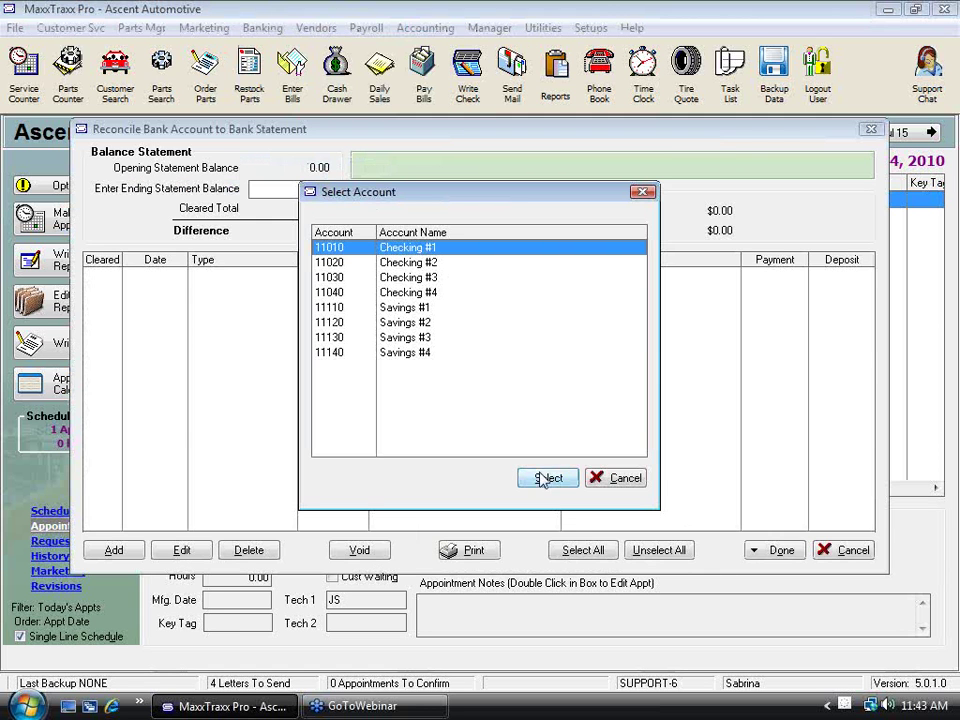
click(614, 478)
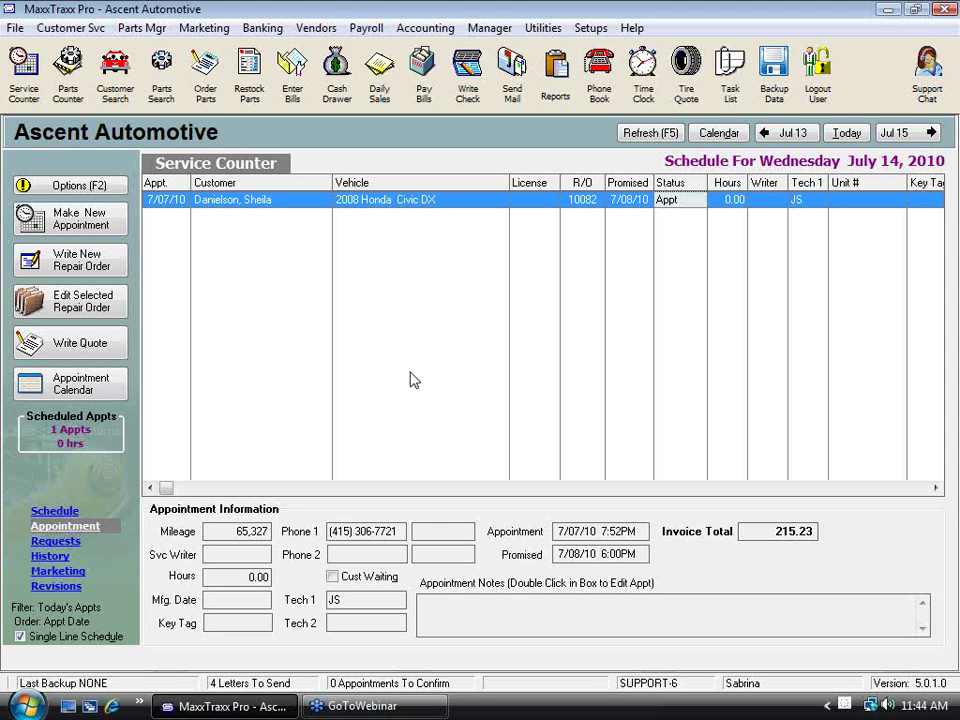
click(112, 706)
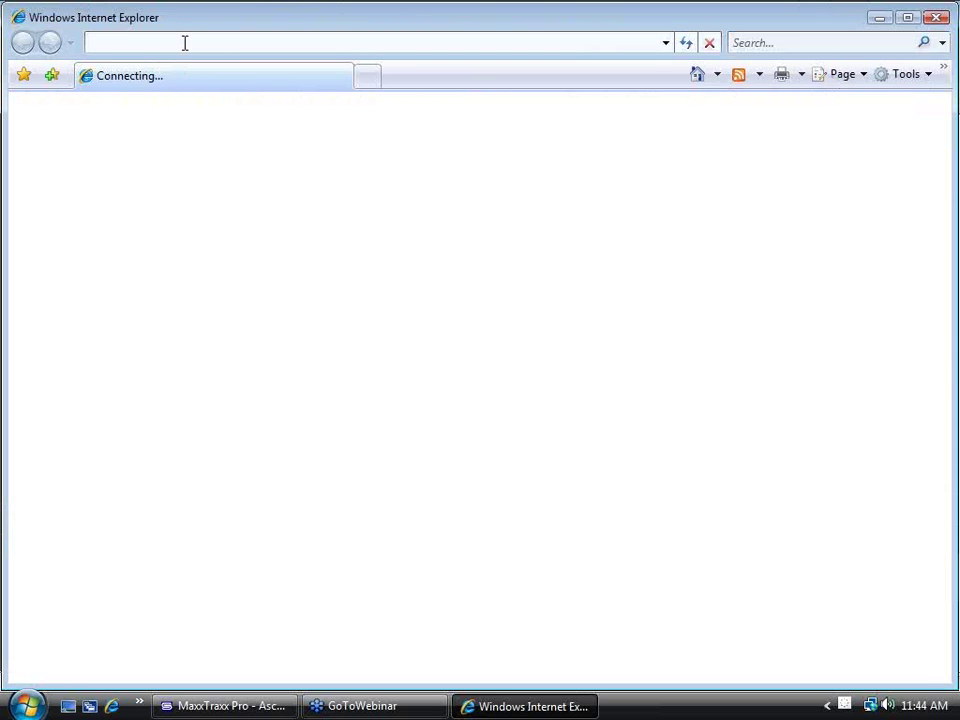
text(sco)
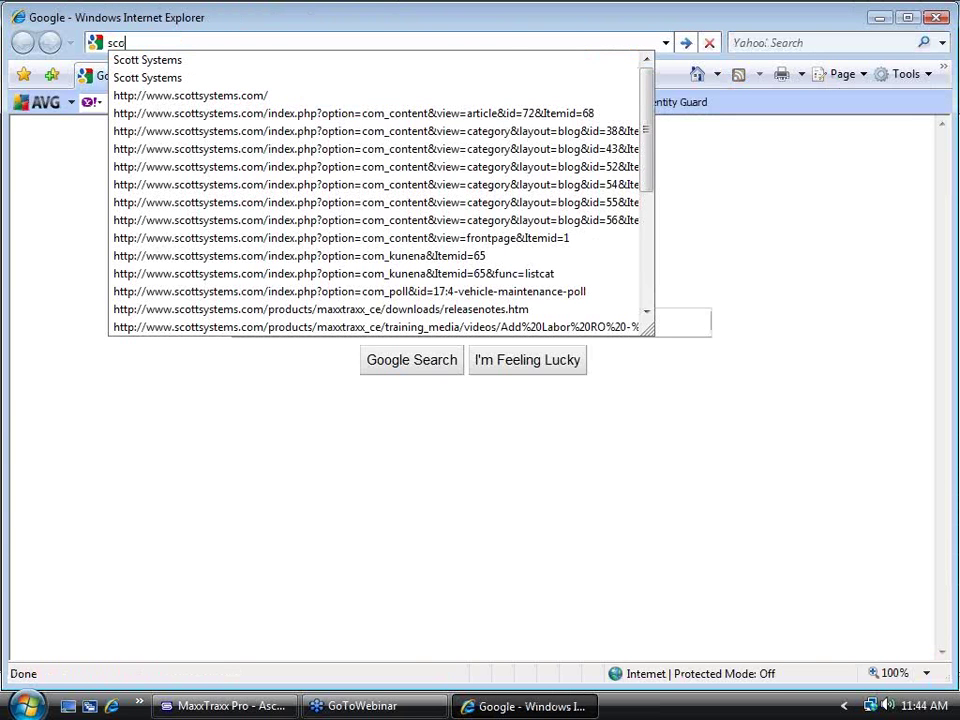
key(Down)
key(Down)
key(Down)
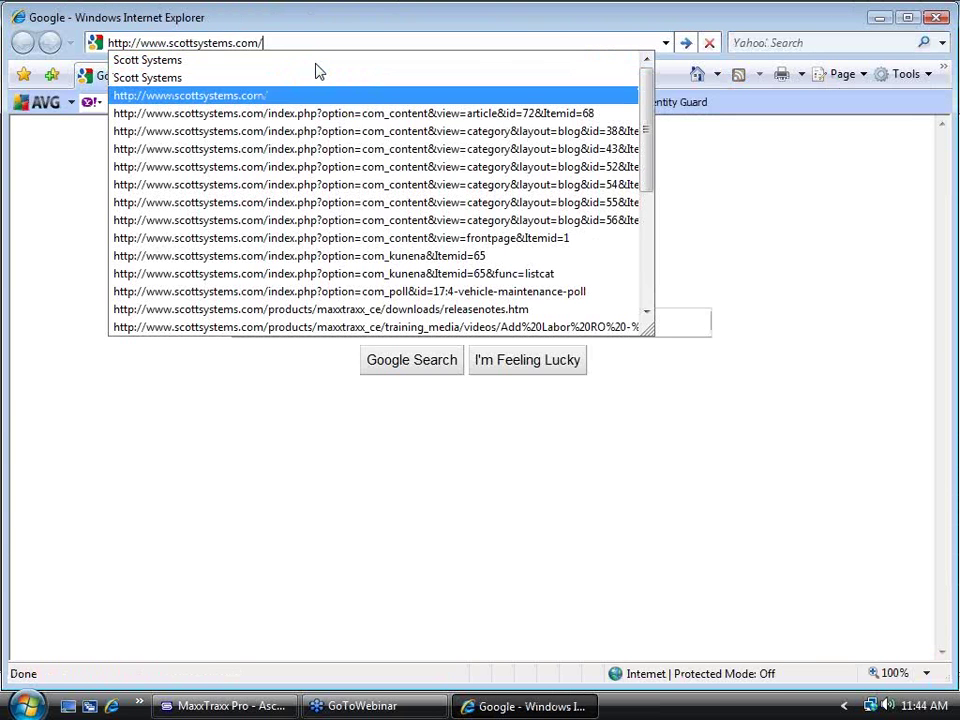
key(Return)
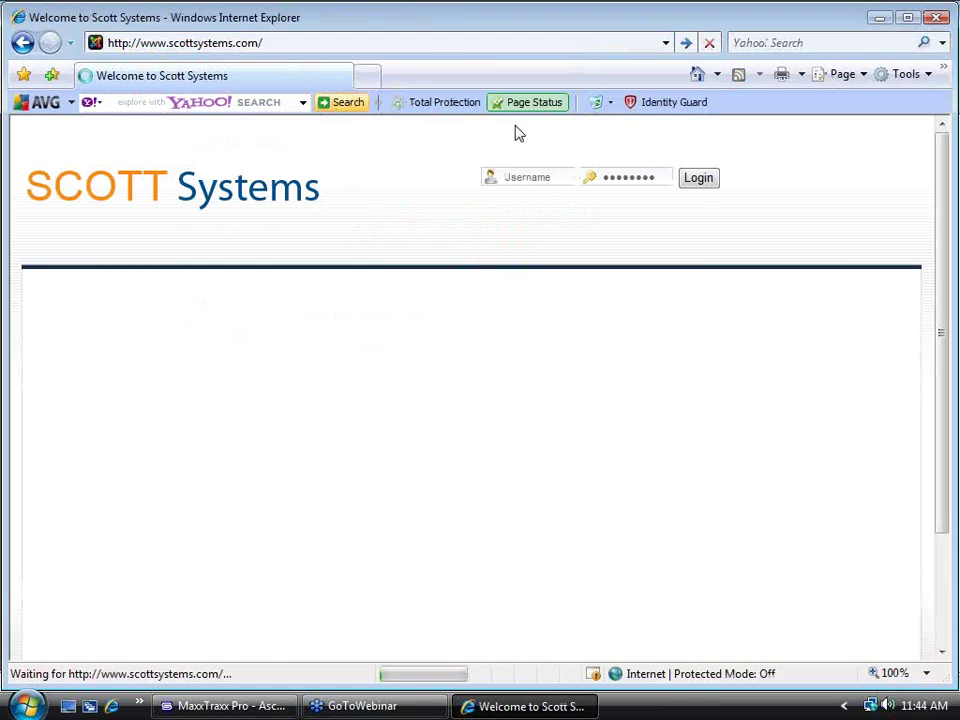
Step: View the Banking videos on the site's Video Training page and close the browser
mouse_move(441, 260)
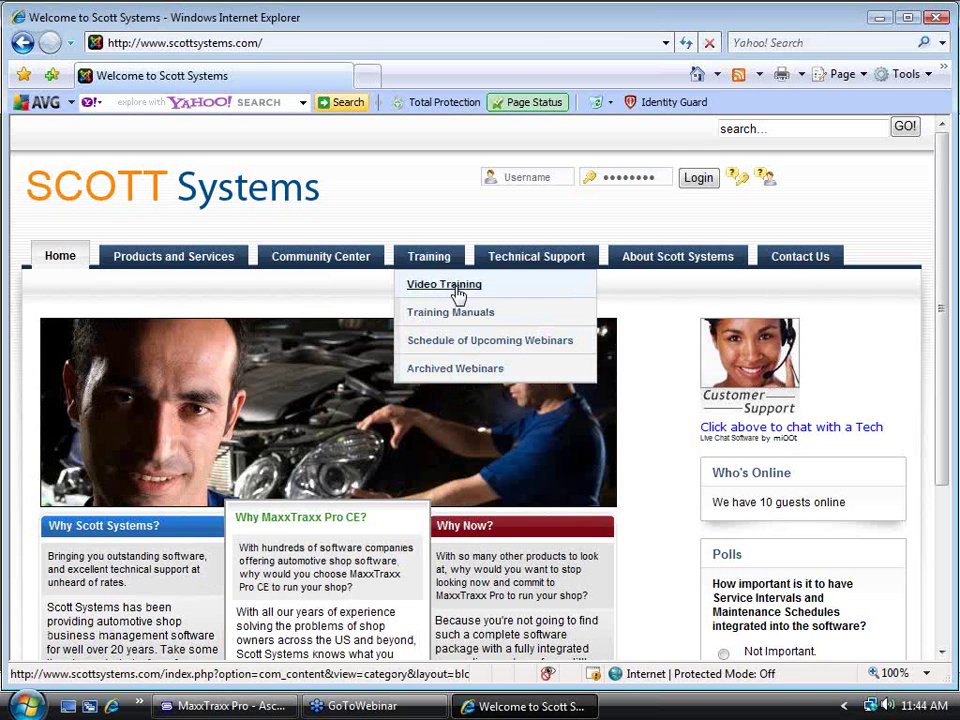
click(458, 288)
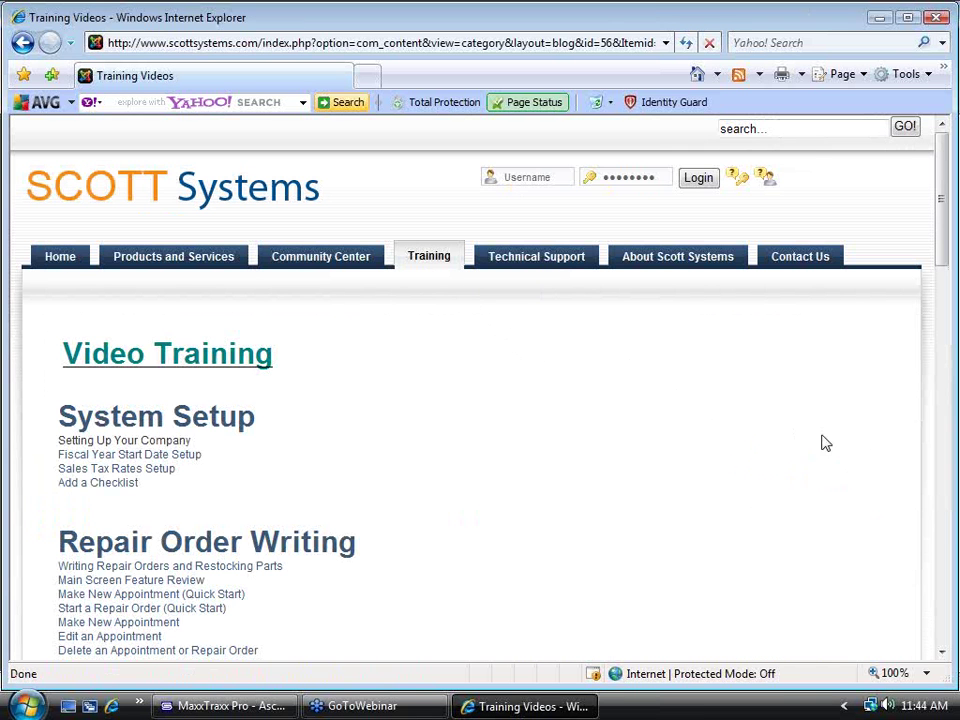
click(941, 619)
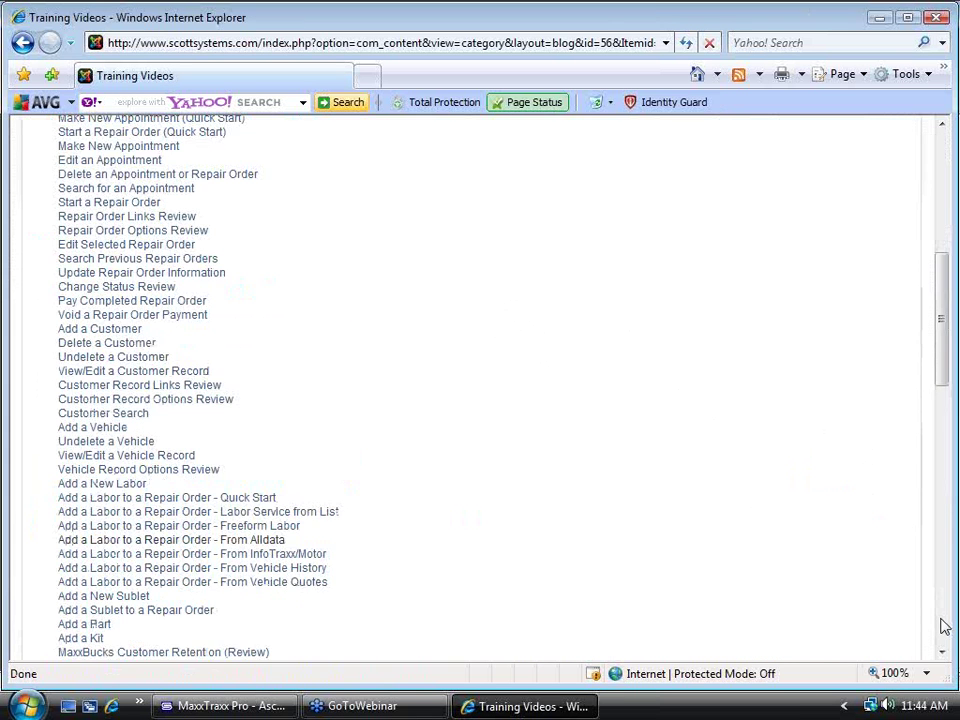
click(941, 624)
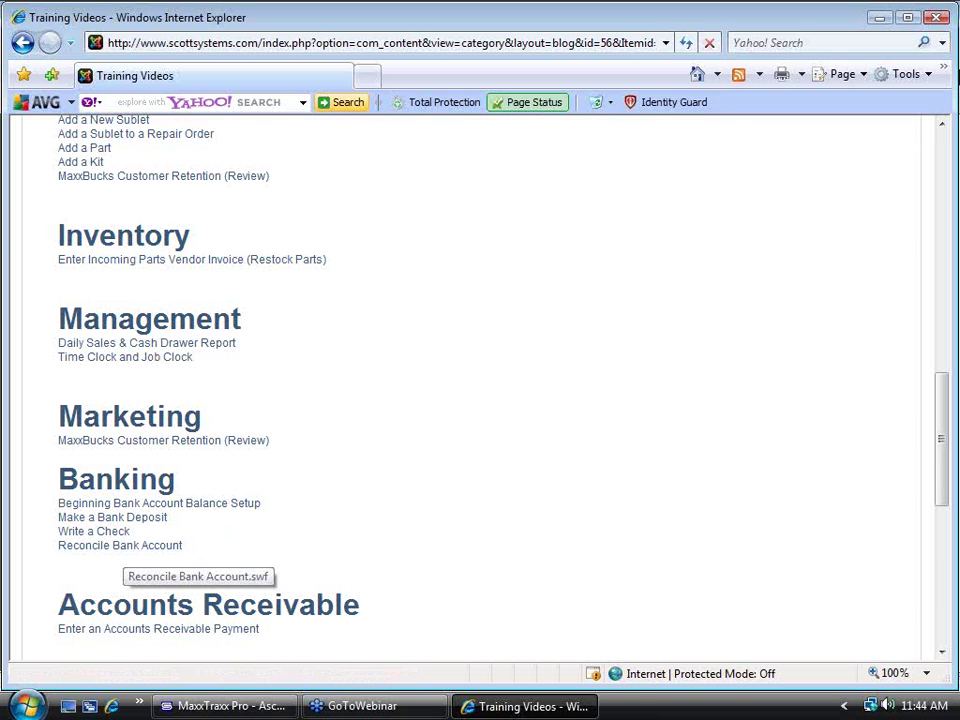
click(938, 18)
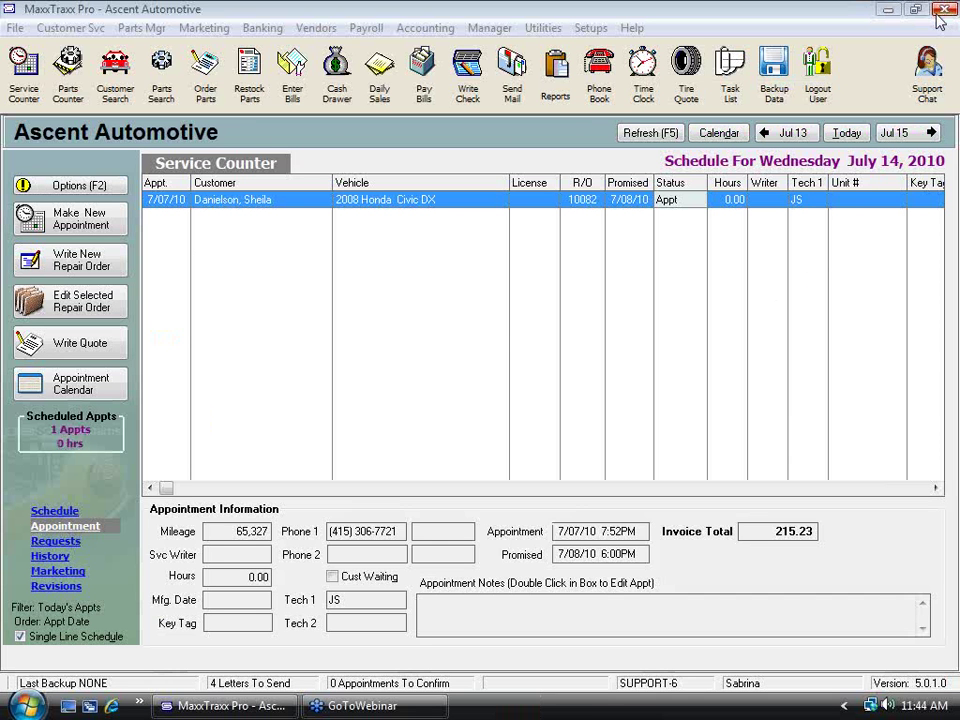